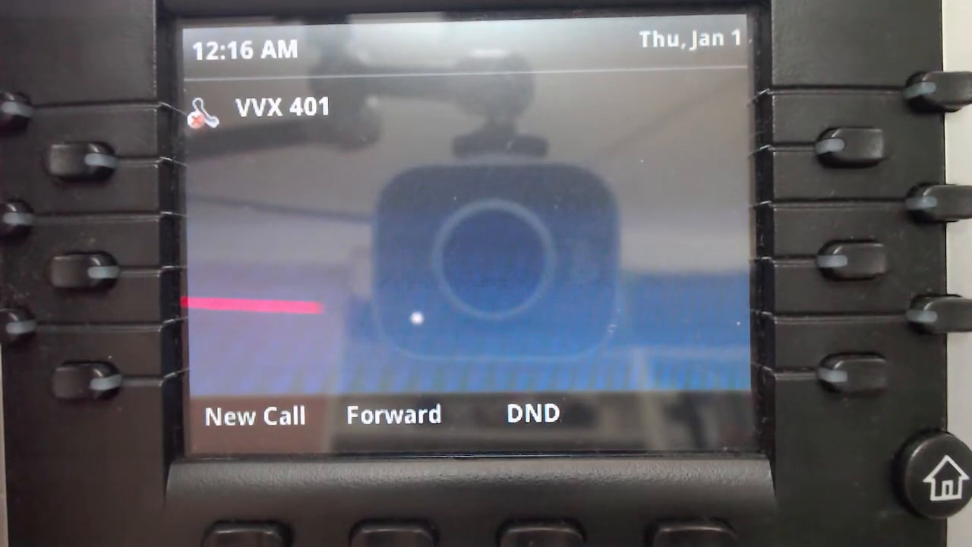
- On the VVX 401, go to Settings > Status > Network > TCP/IP Parameters to read IP 192.168.1.134
click(935, 474)
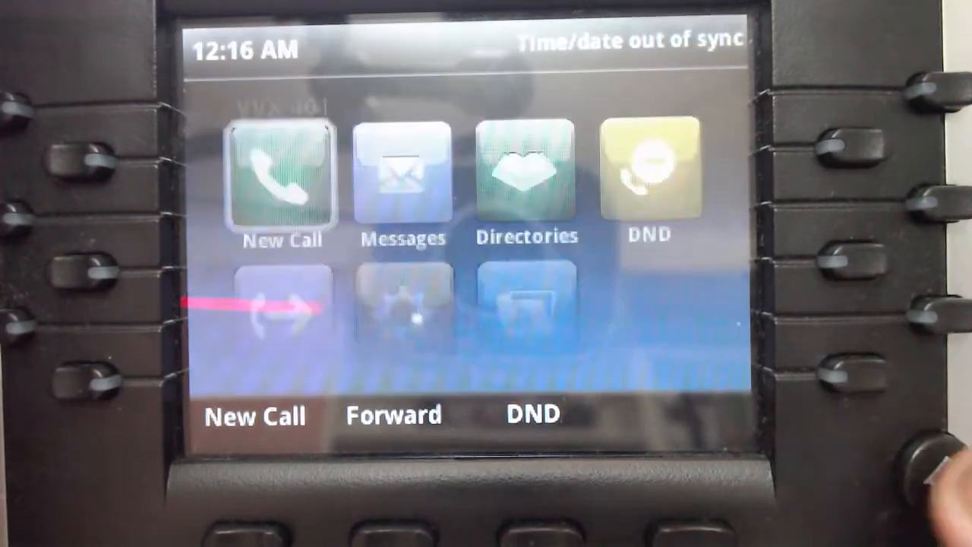
key(Down)
key(Right)
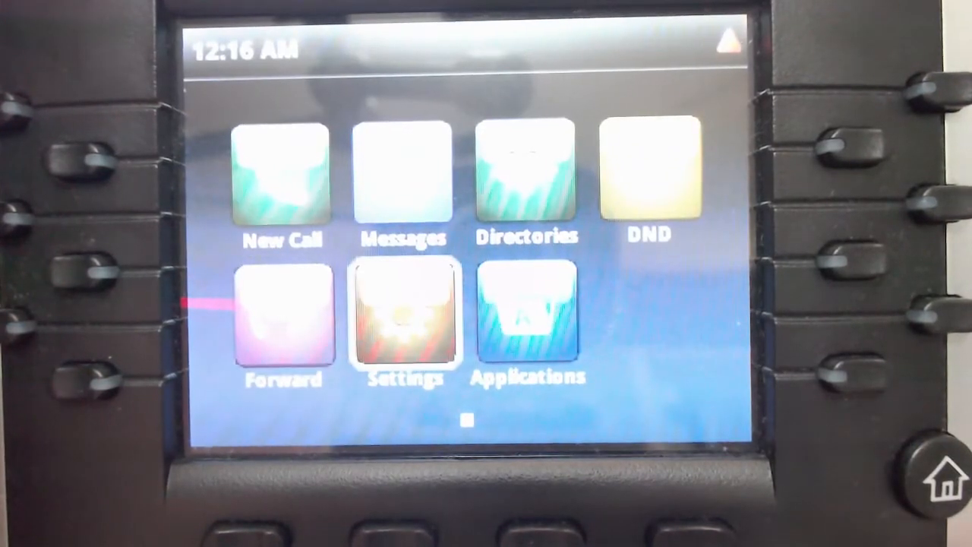
key(Return)
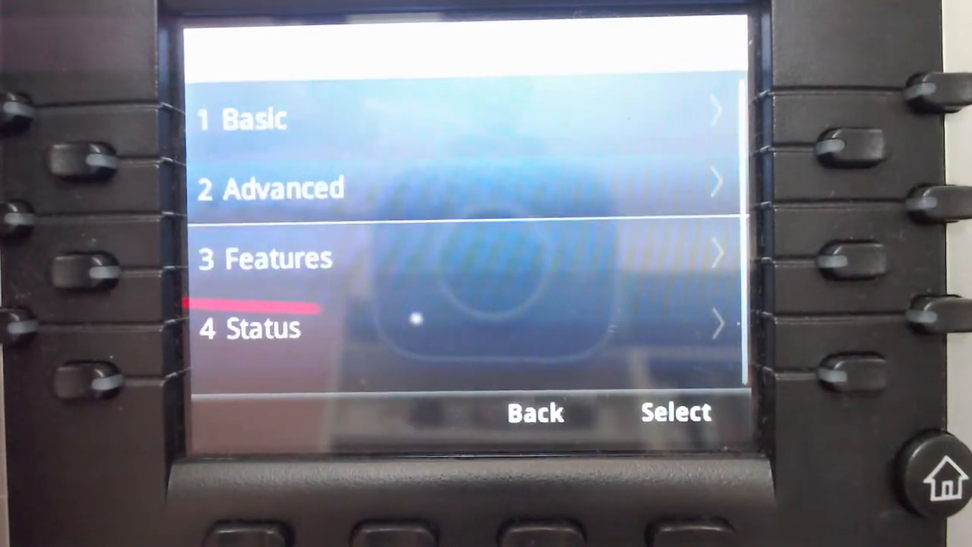
key(Down)
key(Down)
key(Return)
key(Down)
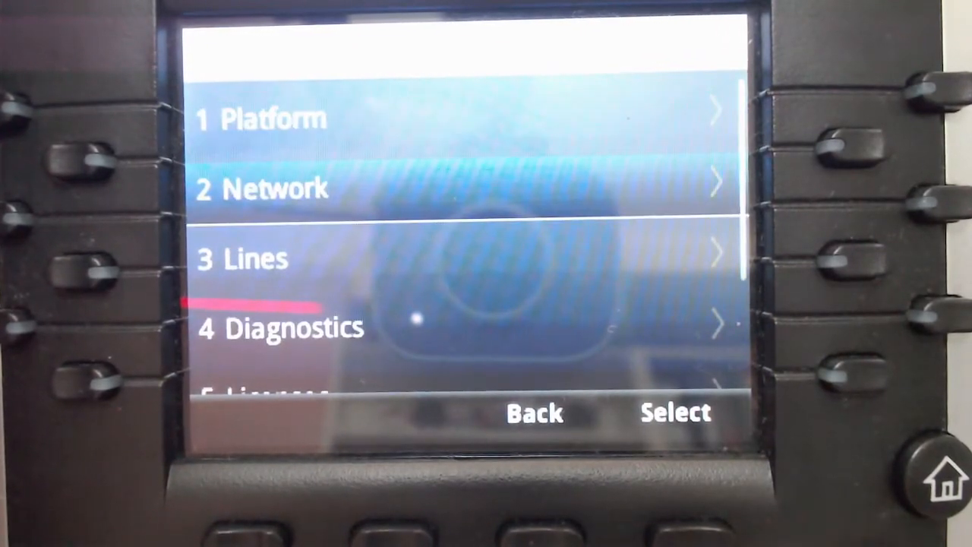
key(Down)
key(Up)
key(Return)
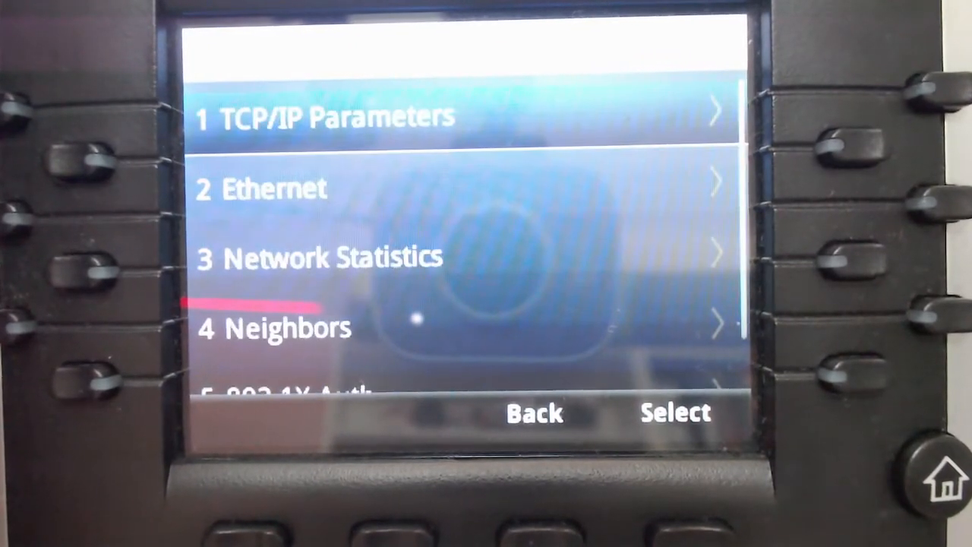
key(Return)
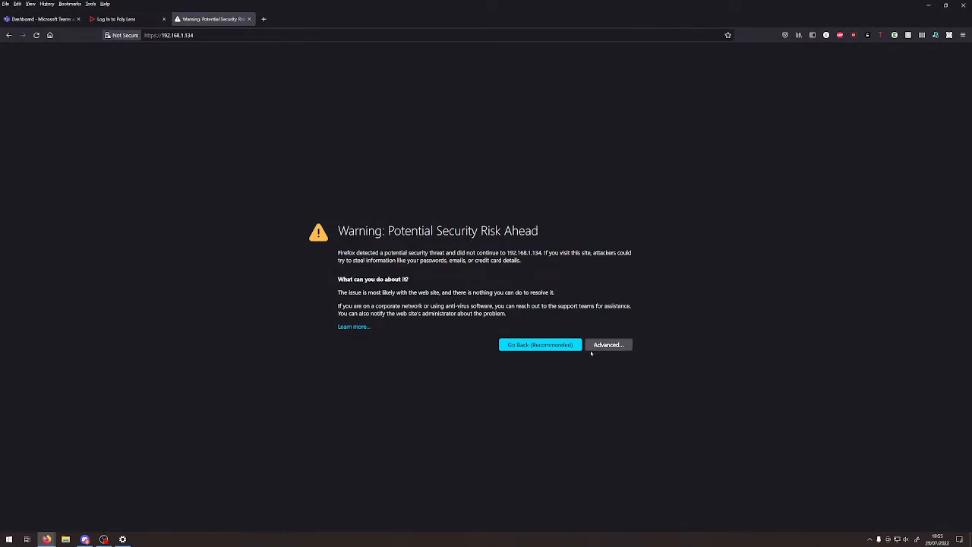
- Accept the certificate risk for 192.168.1.134 and sign in as Admin with the admin password
click(606, 347)
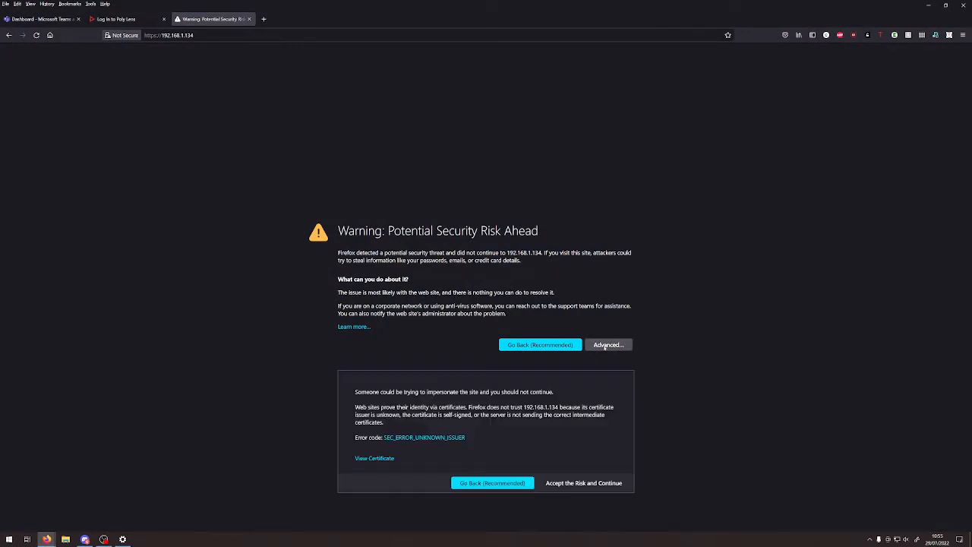
click(575, 483)
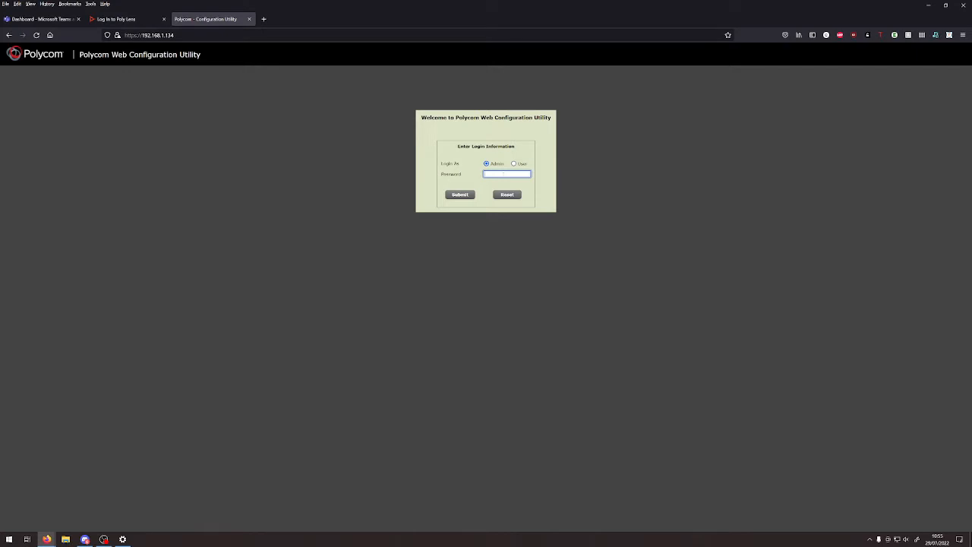
text(•••)
click(464, 195)
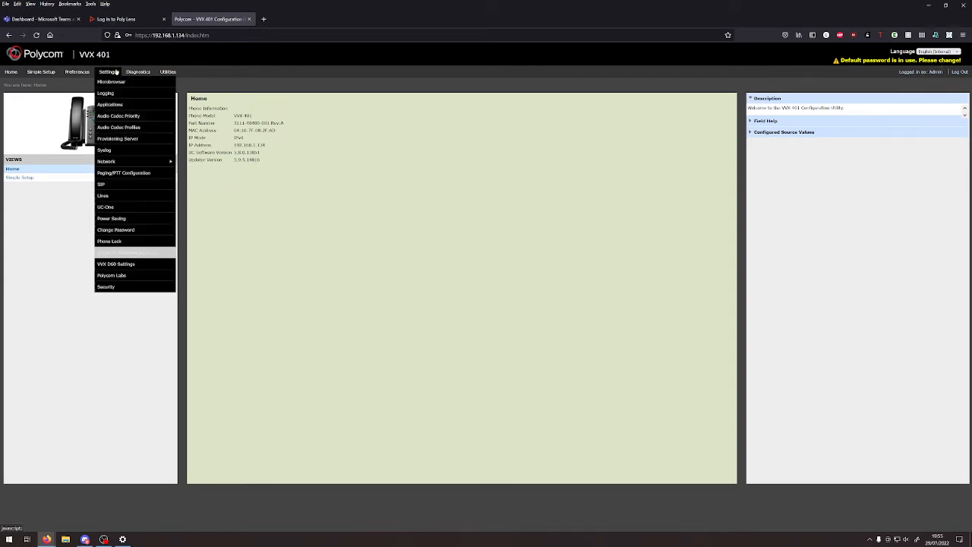
- Open Utilities > Software Upgrade and check the Polycom hosted server for available software
mouse_move(165, 74)
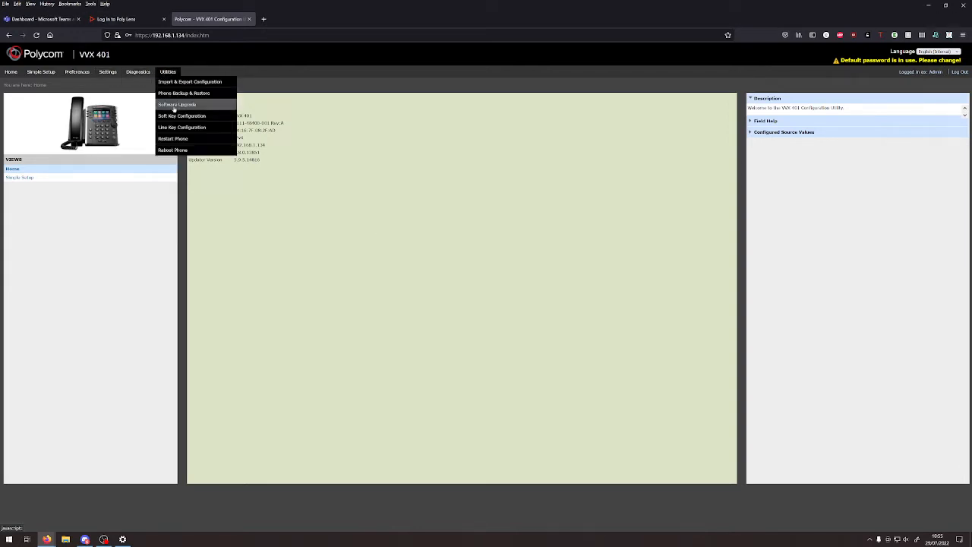
click(177, 102)
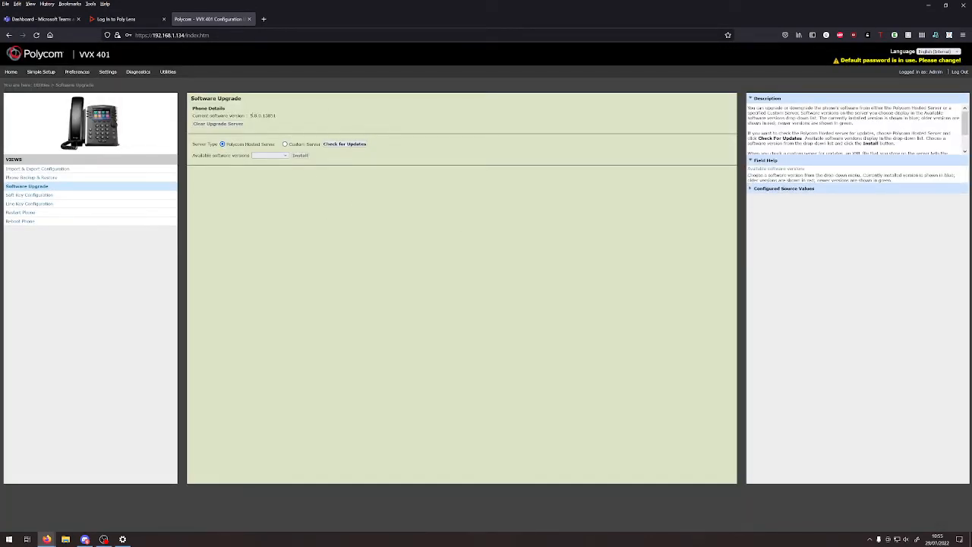
click(345, 143)
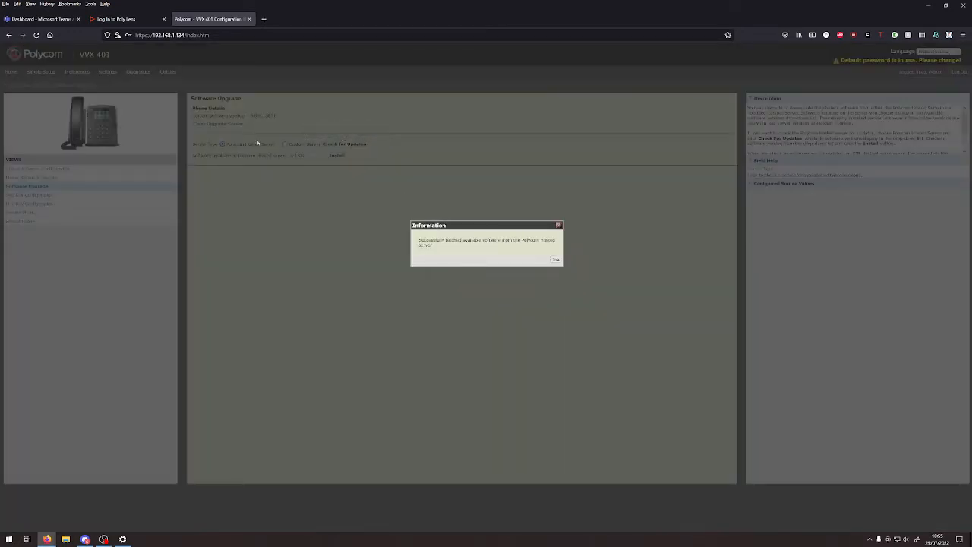
click(552, 262)
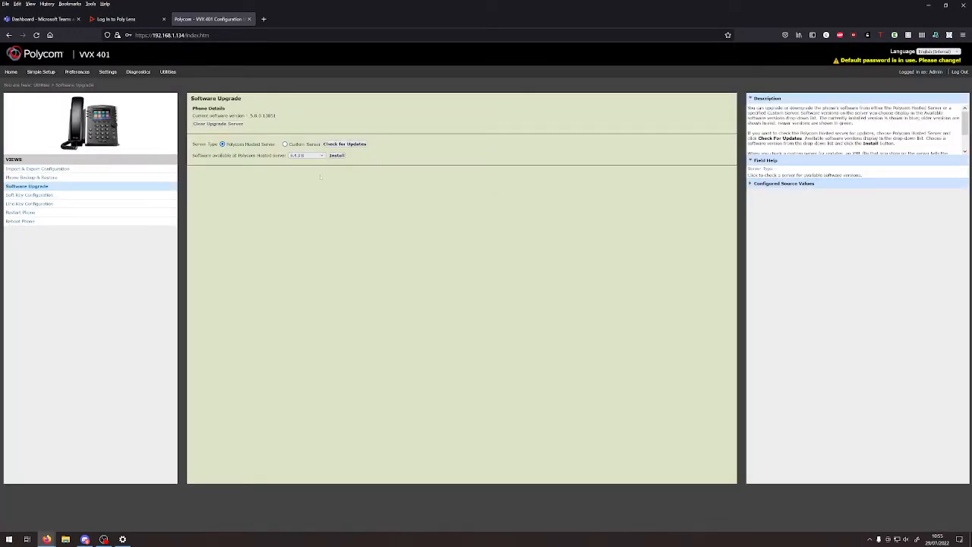
- Install software version 6.4.3.8, confirming the upgrade and accepting the licence agreement
click(306, 155)
click(303, 160)
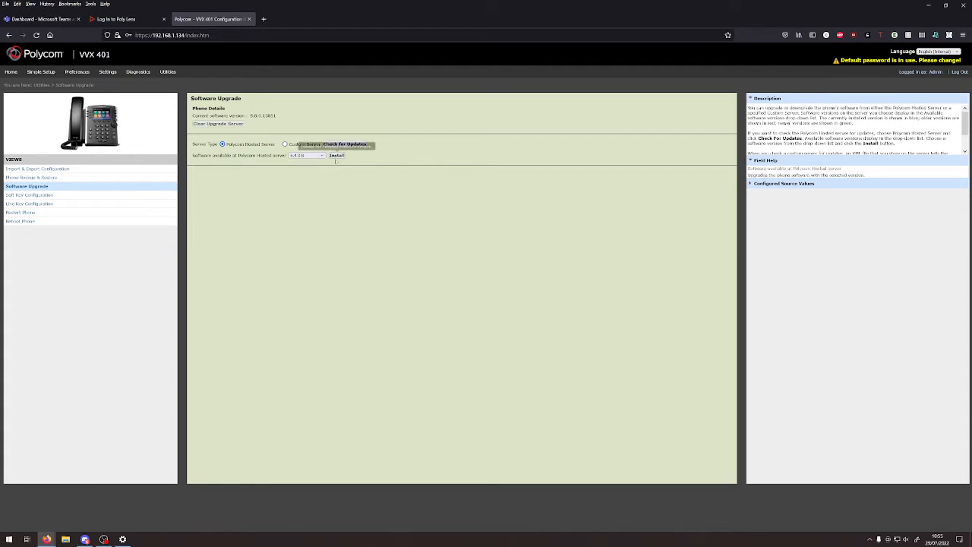
click(336, 155)
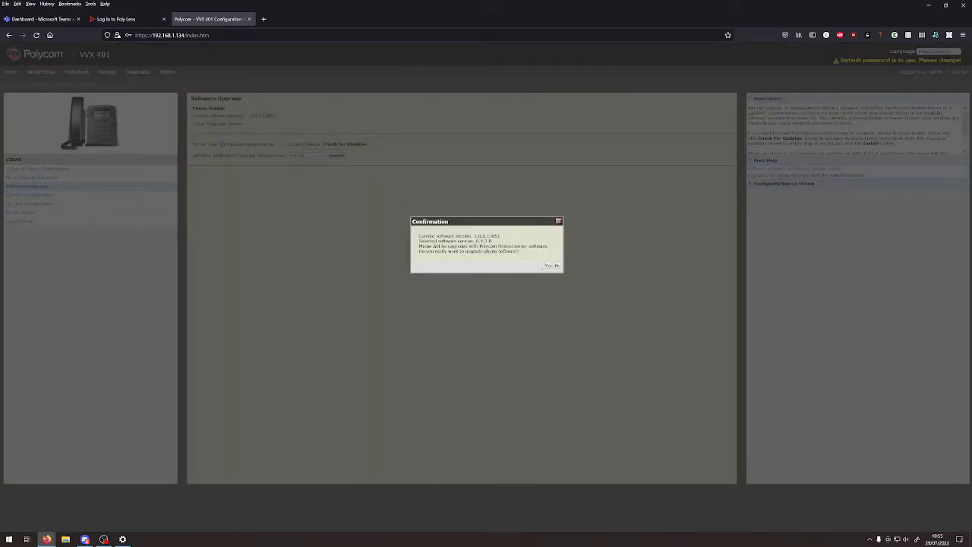
click(548, 265)
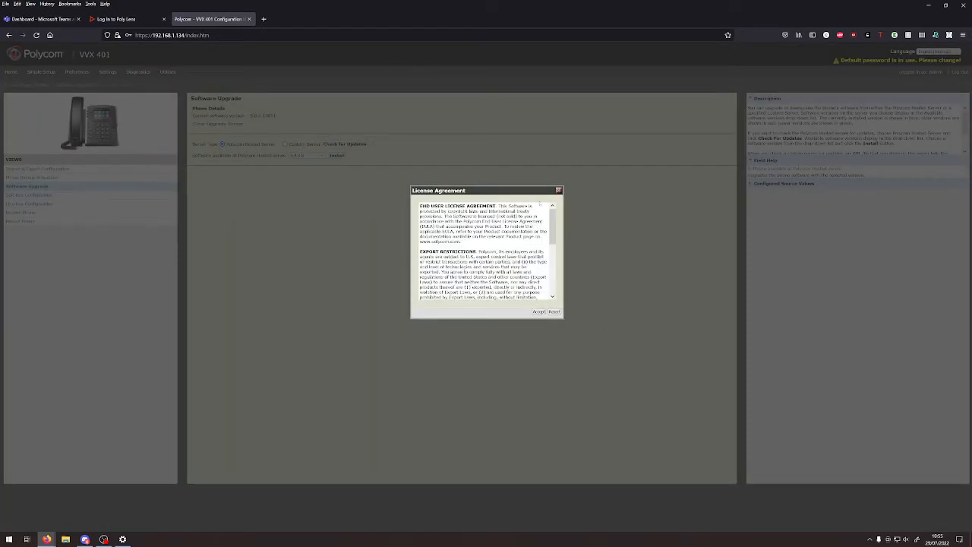
scroll(540, 202, down, 10)
click(538, 312)
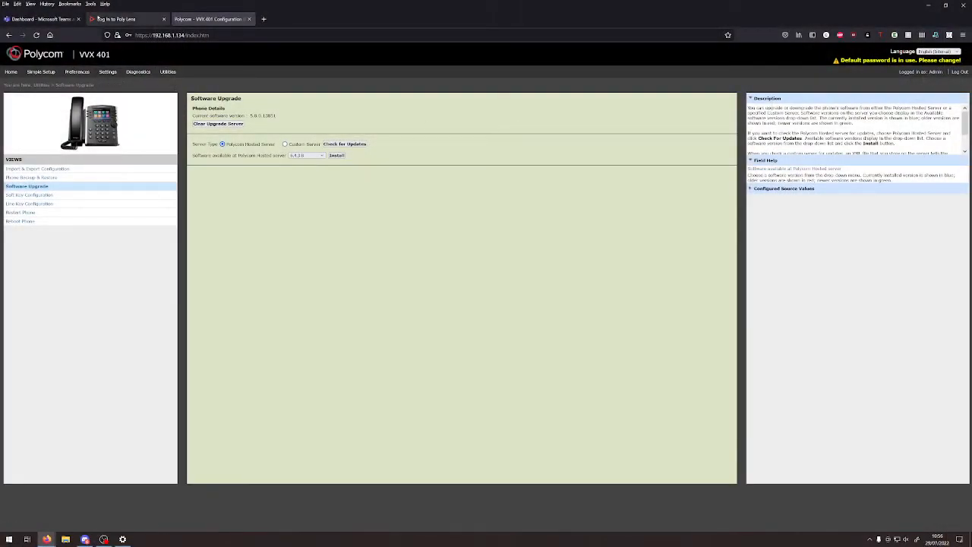
click(47, 19)
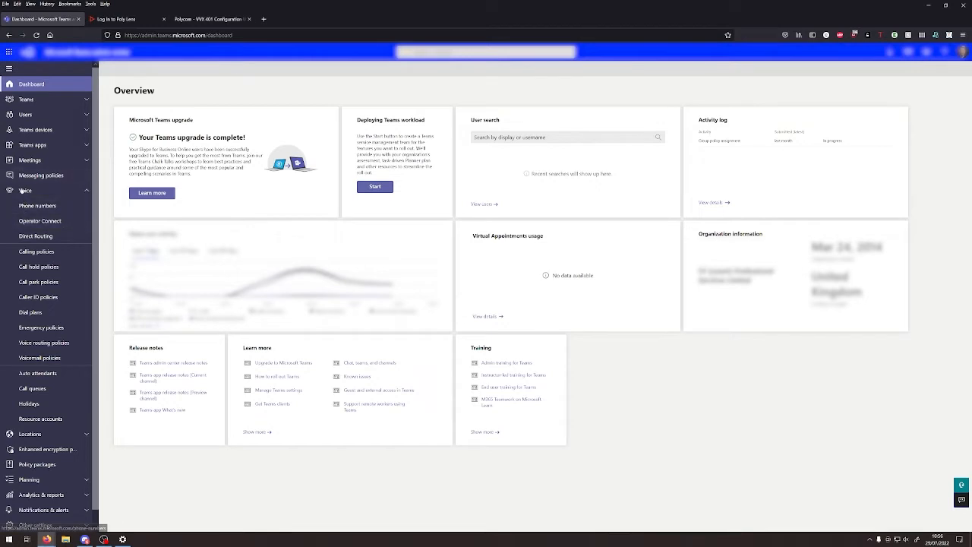
- Open Voice > Calling policies > Global (Org-wide default), then go to the Poly Lens tab
click(30, 253)
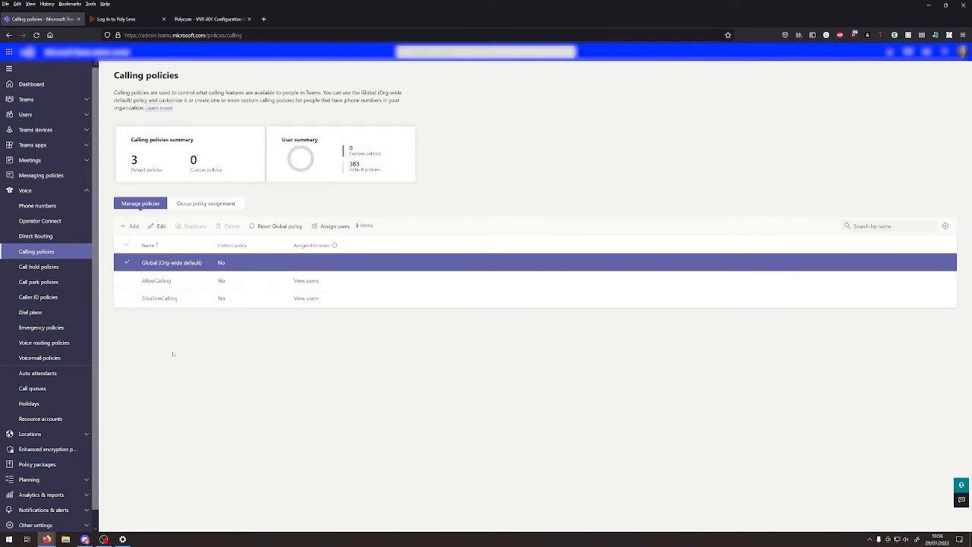
click(158, 262)
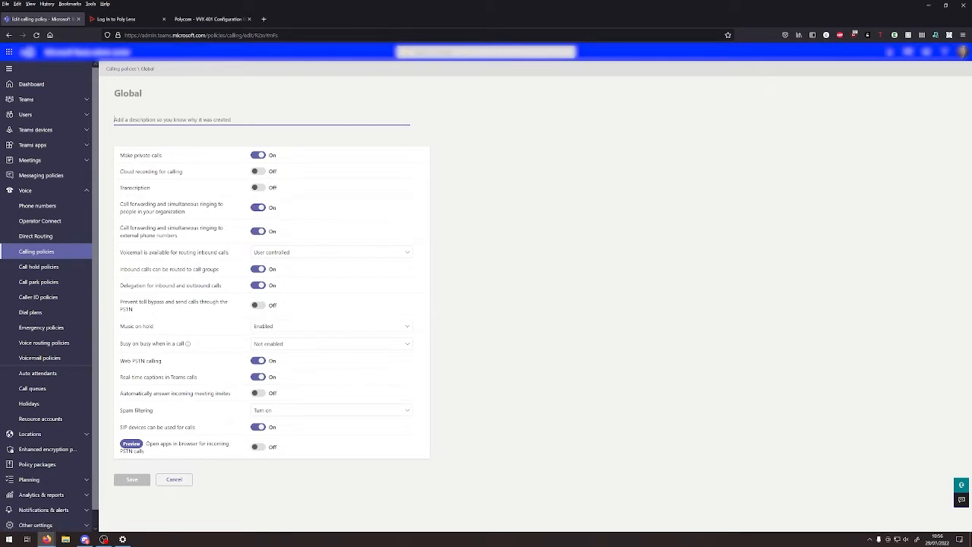
click(123, 19)
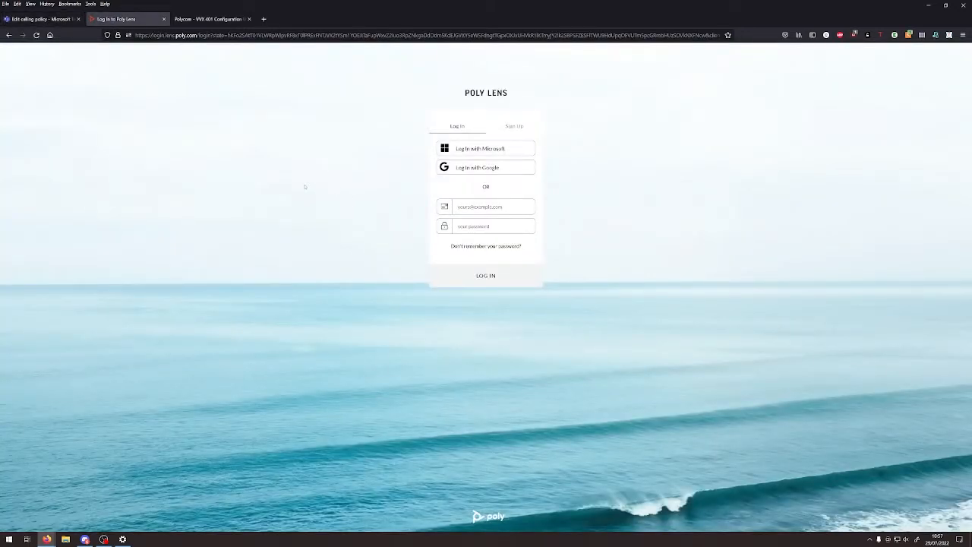
- Log in to Poly Lens with the Microsoft account and open the accounts management page
click(518, 150)
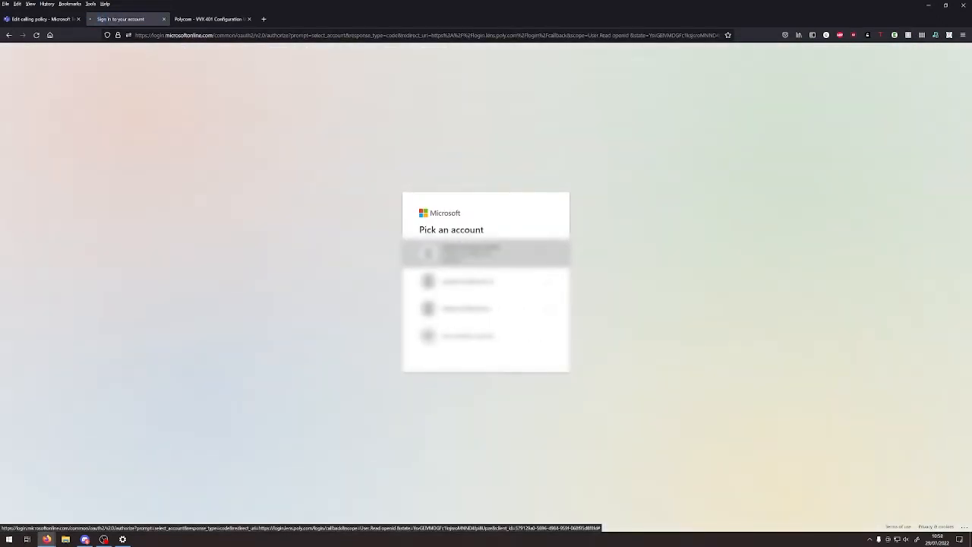
click(486, 254)
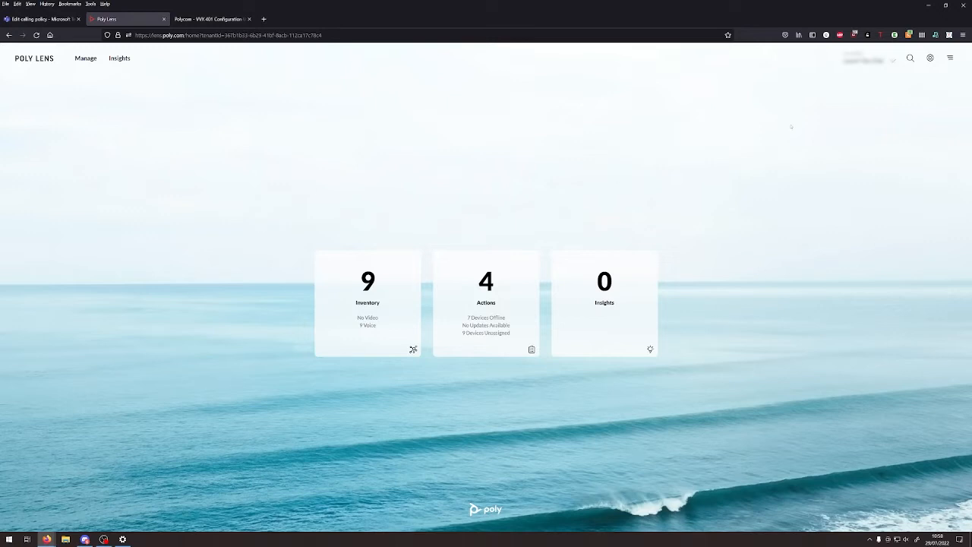
click(866, 60)
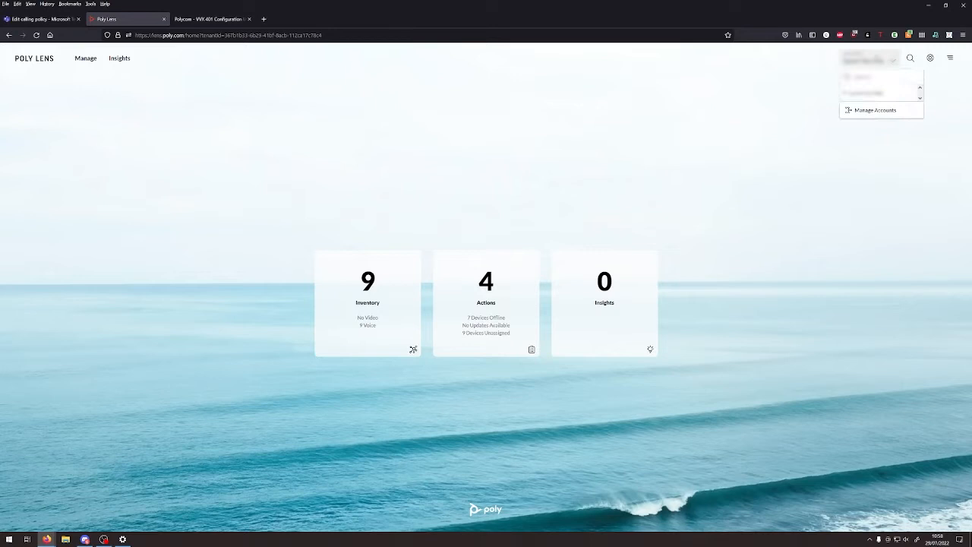
click(866, 111)
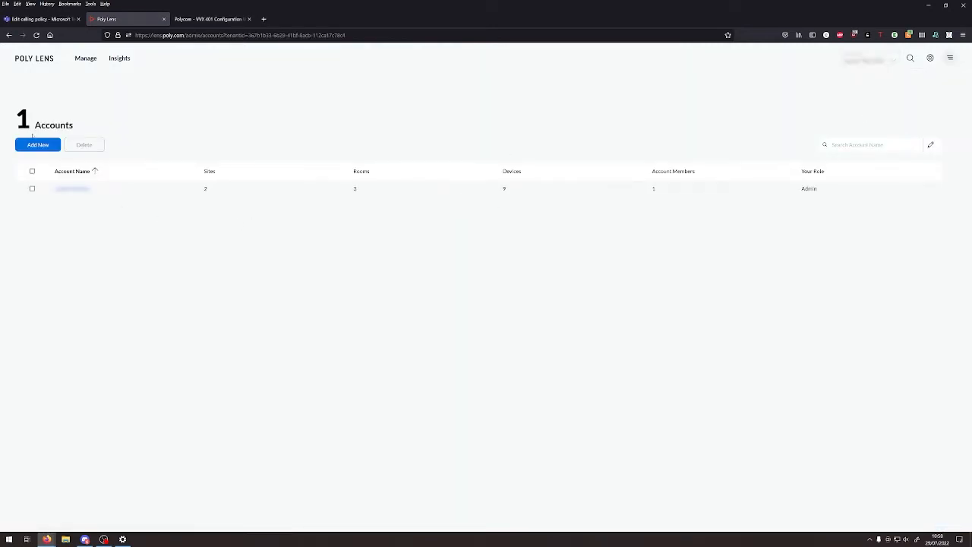
- Create a new account named 'Test Site' and open its details page
click(42, 146)
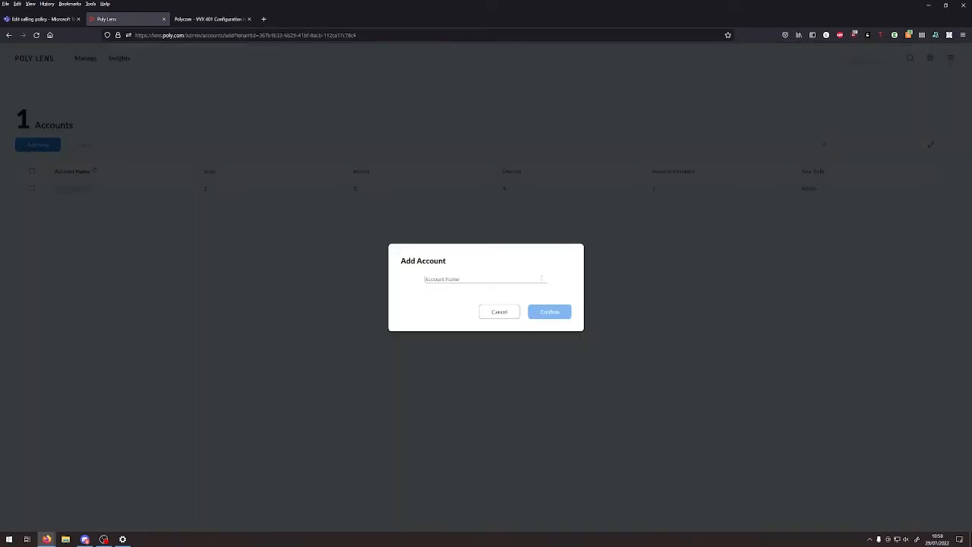
text(Test Site)
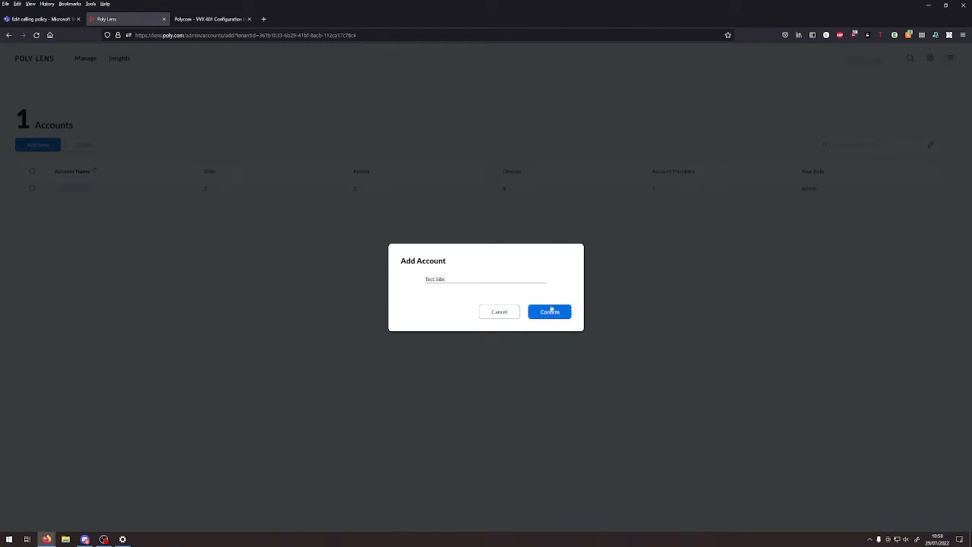
click(549, 311)
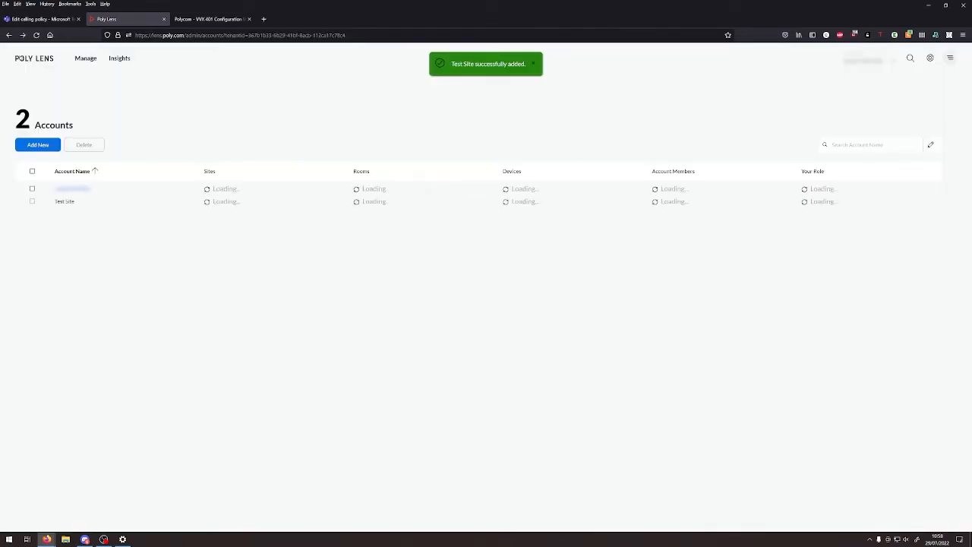
click(63, 205)
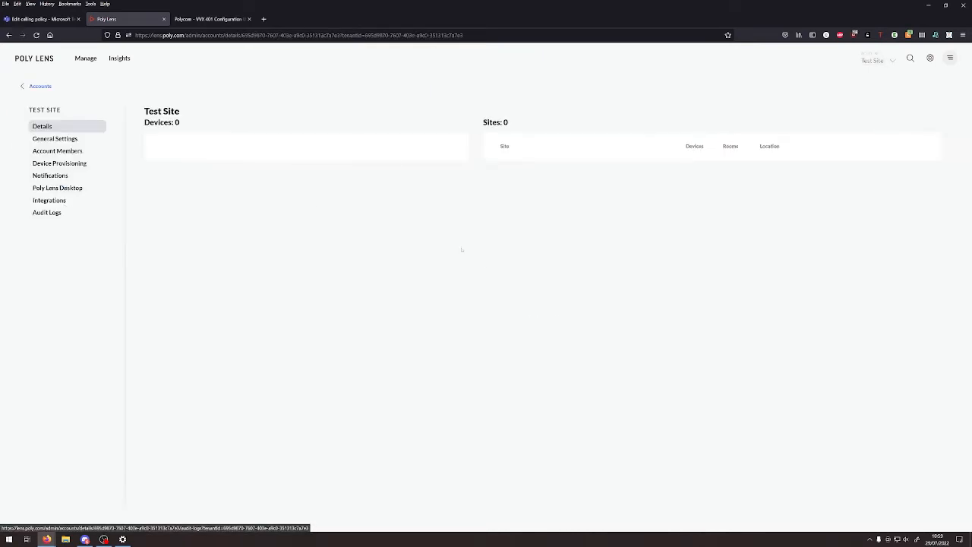
- Open Test Site's Device Provisioning settings and review the account sync message
click(61, 166)
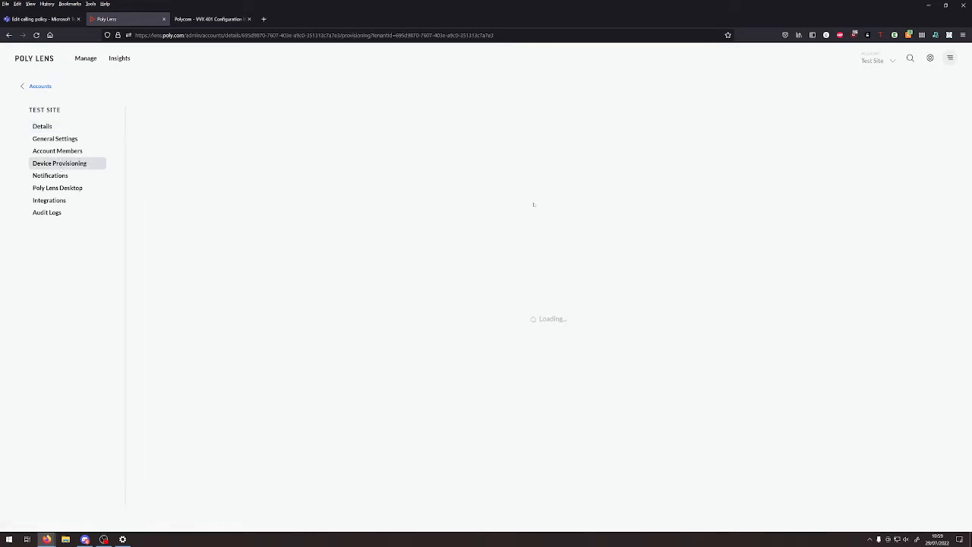
drag(453, 149, 712, 186)
click(622, 185)
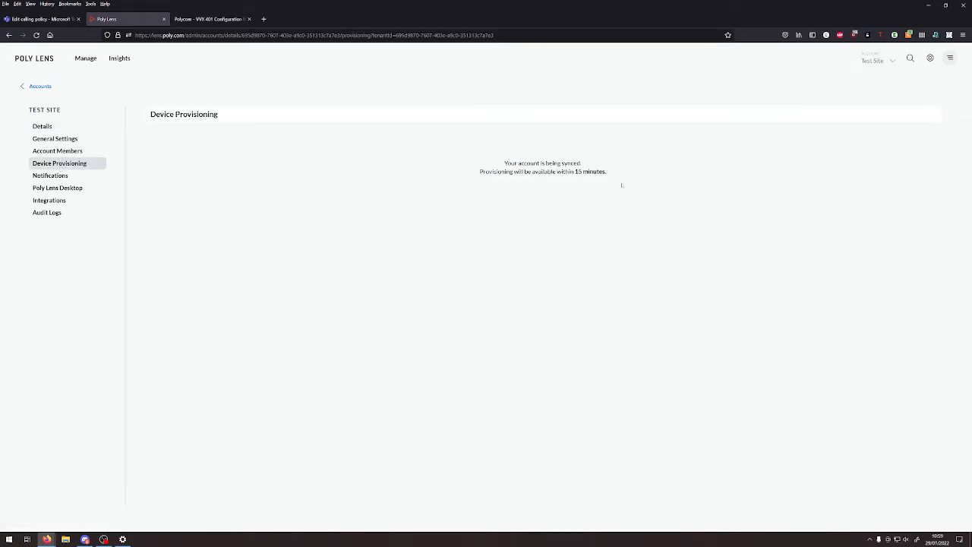
drag(623, 185, 463, 165)
click(467, 161)
click(104, 539)
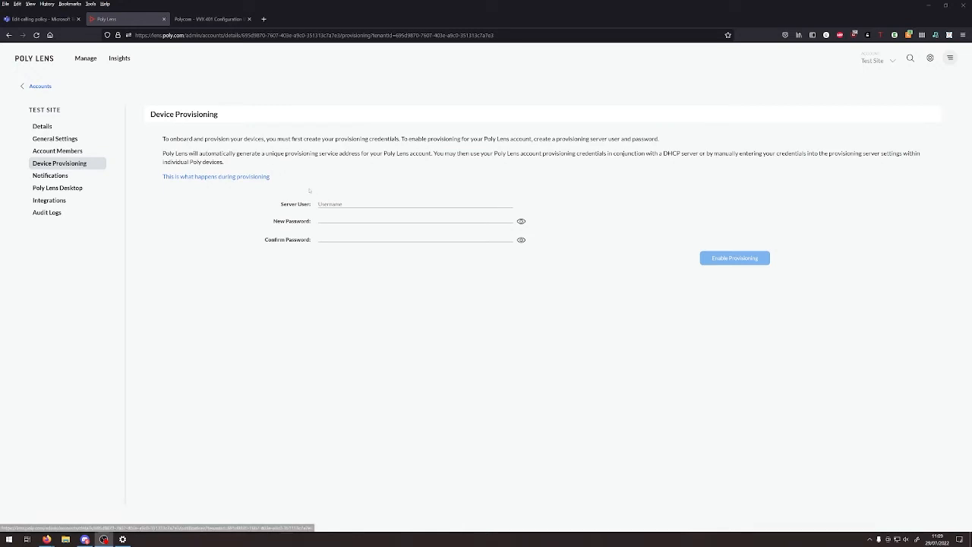
click(327, 203)
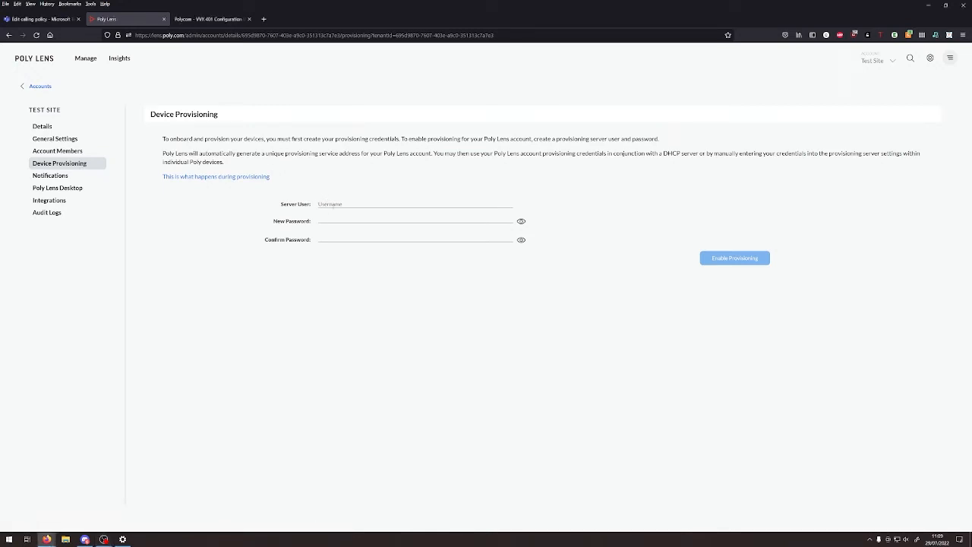
- Enter server user testaccount with a new and confirmed password, then enable provisioning
click(195, 216)
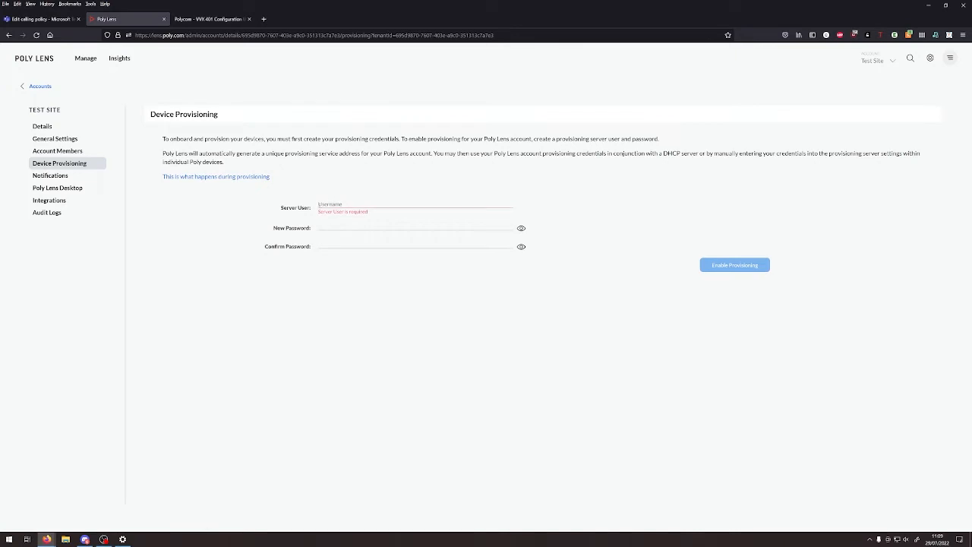
click(326, 205)
text(t)
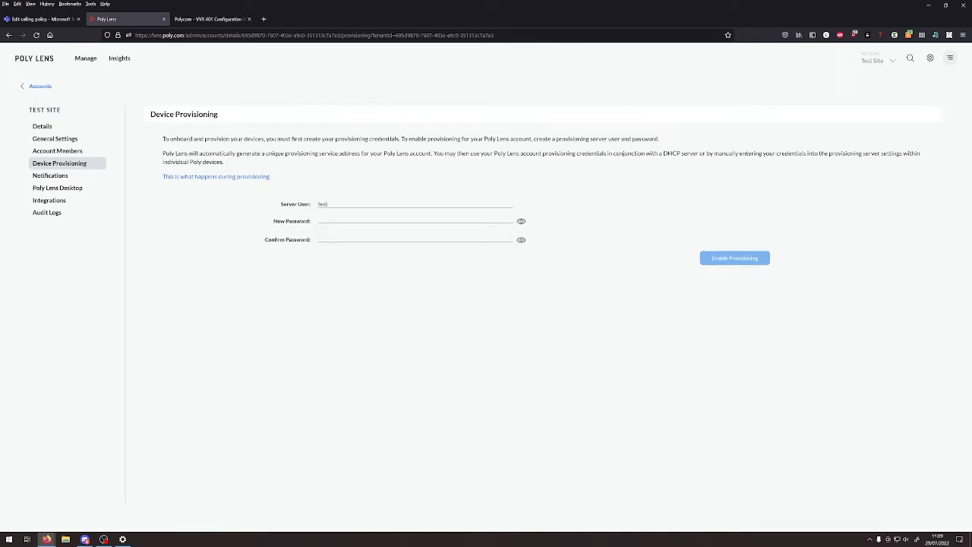
text(eraccount)
key(Tab)
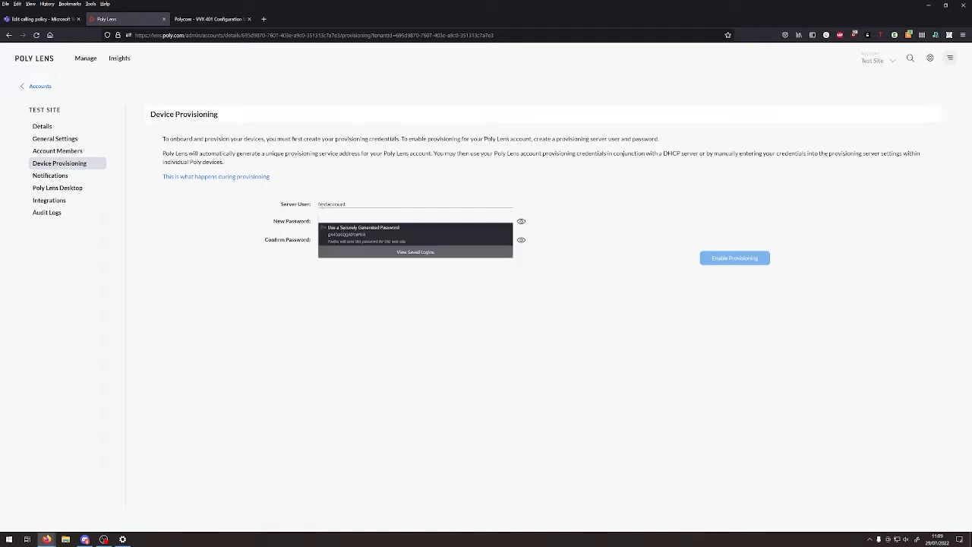
text(••)
key(BackSpace)
key(BackSpace)
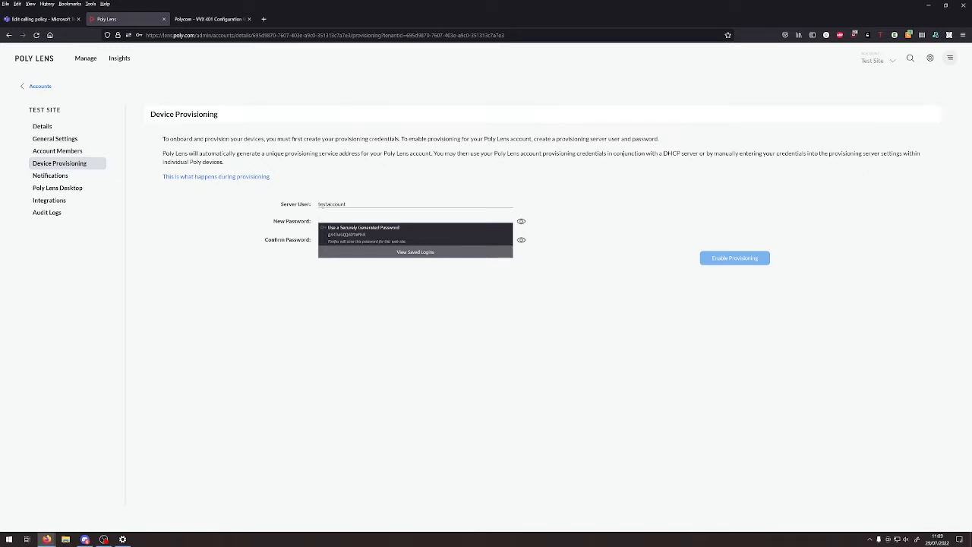
text(••••••••••)
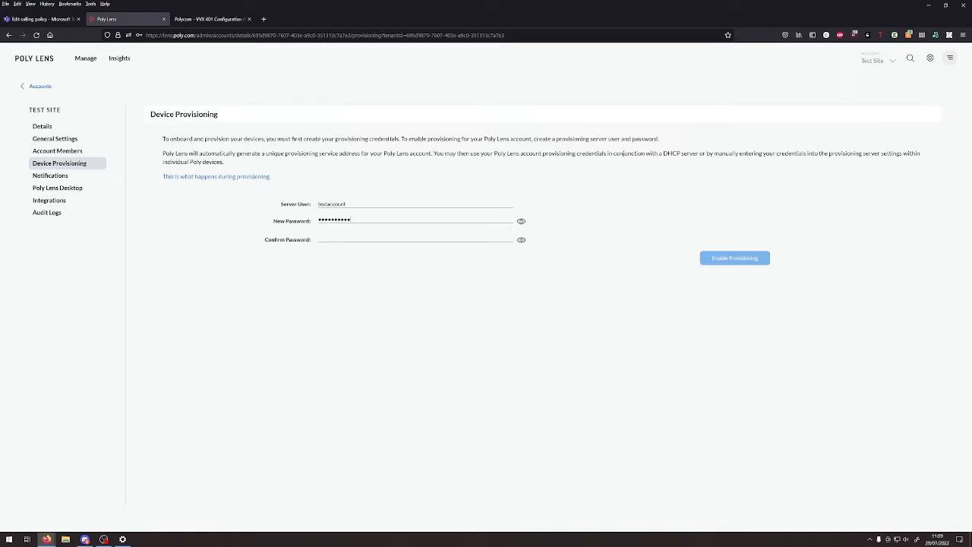
text(•)
key(Tab)
text(••)
key(BackSpace)
key(BackSpace)
text(••••••)
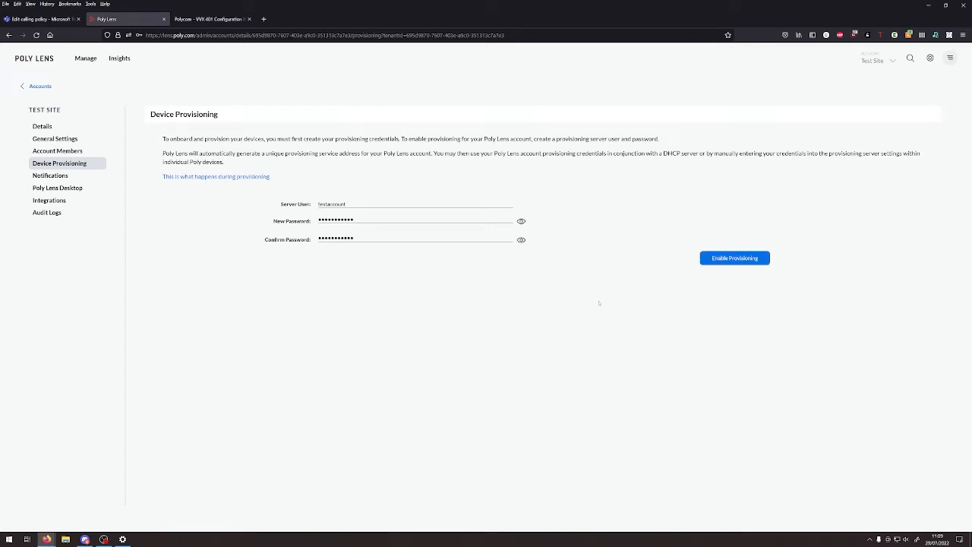
click(768, 259)
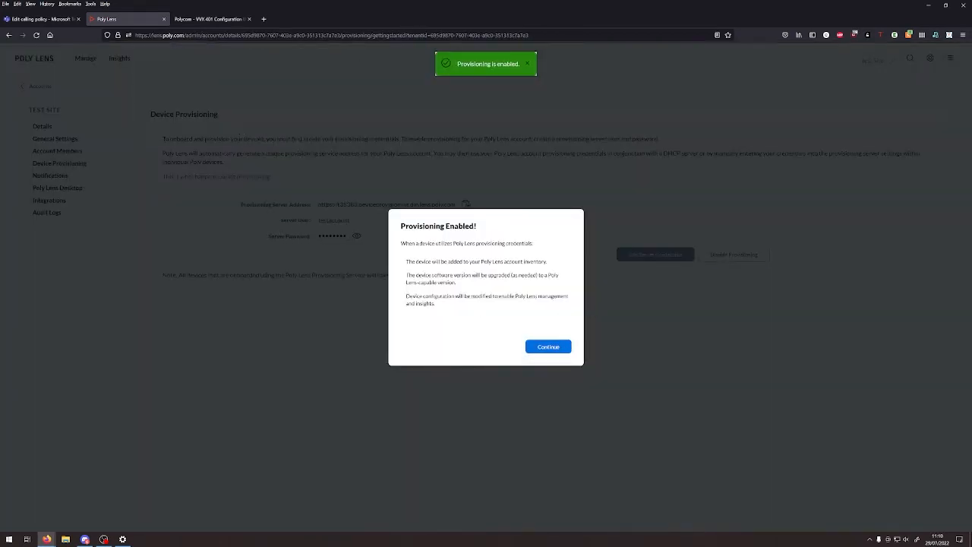
- Read the Provisioning Enabled notice, then close it with Continue
drag(408, 261, 400, 243)
click(396, 249)
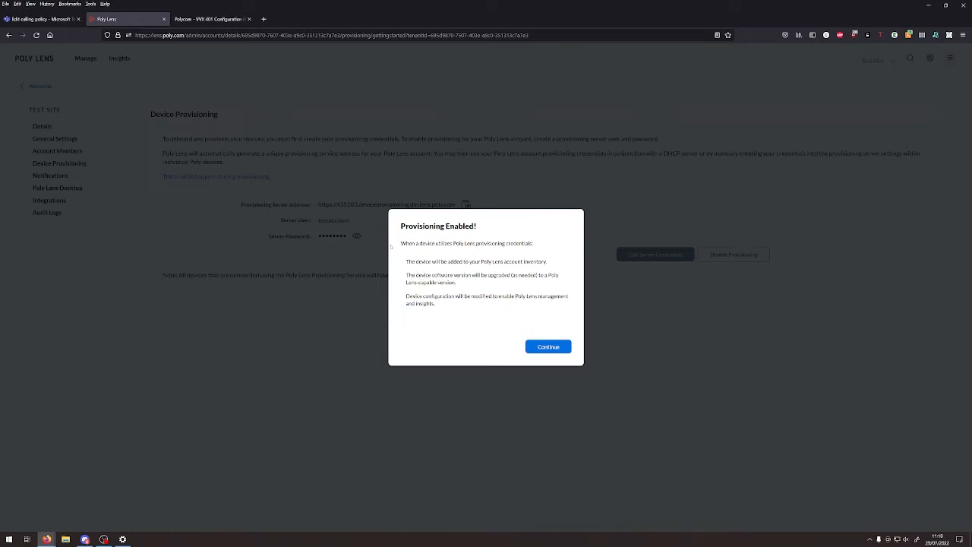
click(545, 349)
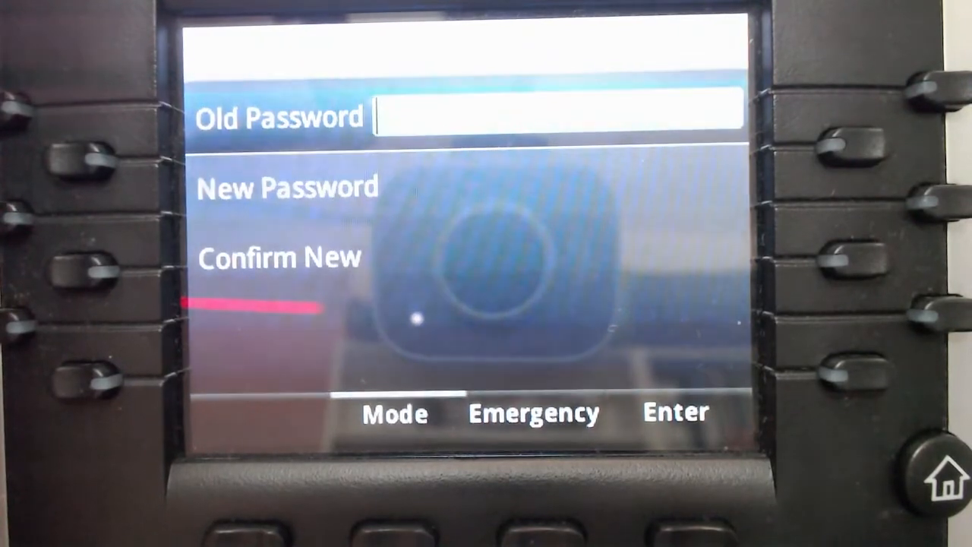
- Change the phone's admin password by entering the old password and the new one twice
text(456)
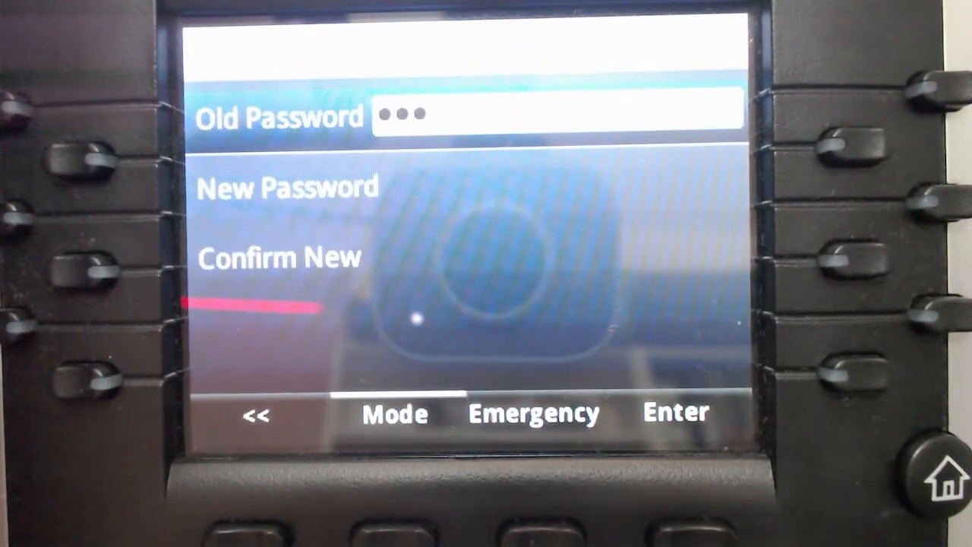
key(Down)
text(123)
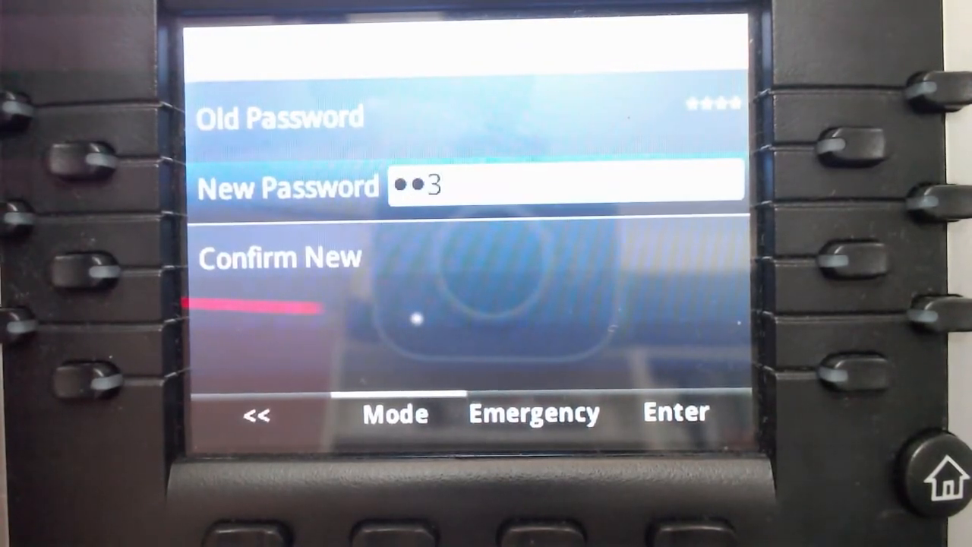
key(Down)
text(123)
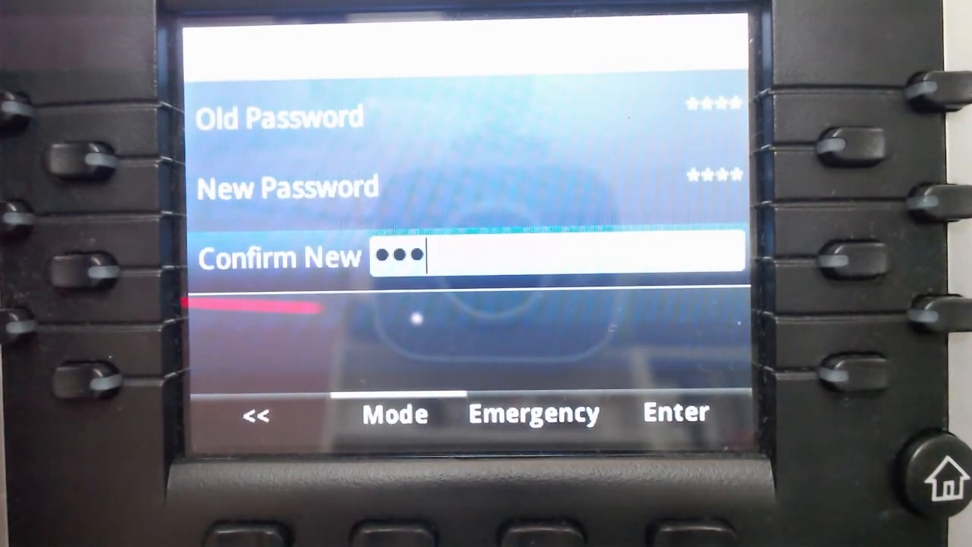
key(Return)
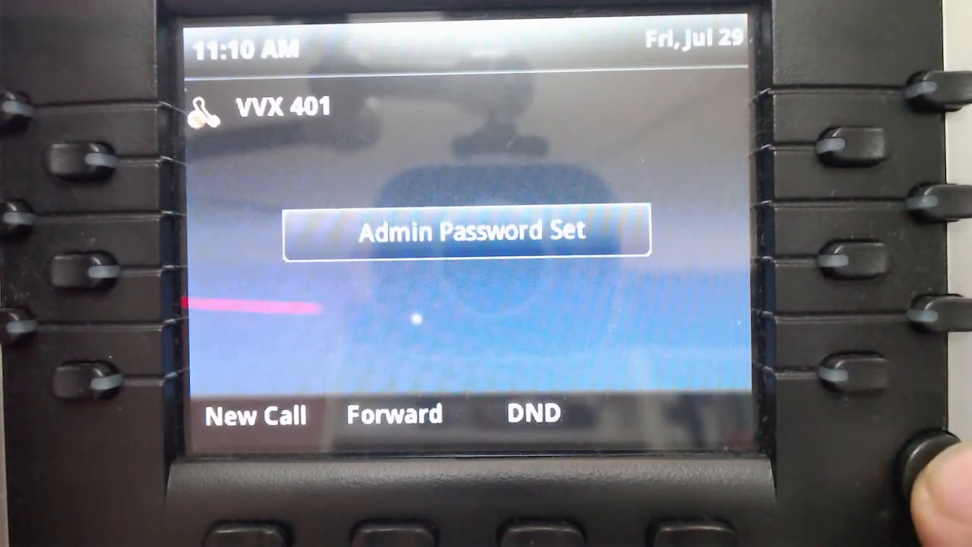
- Go to Settings > Status > Network on the phone to view IPv4 address 192.168.1.134
key(Home)
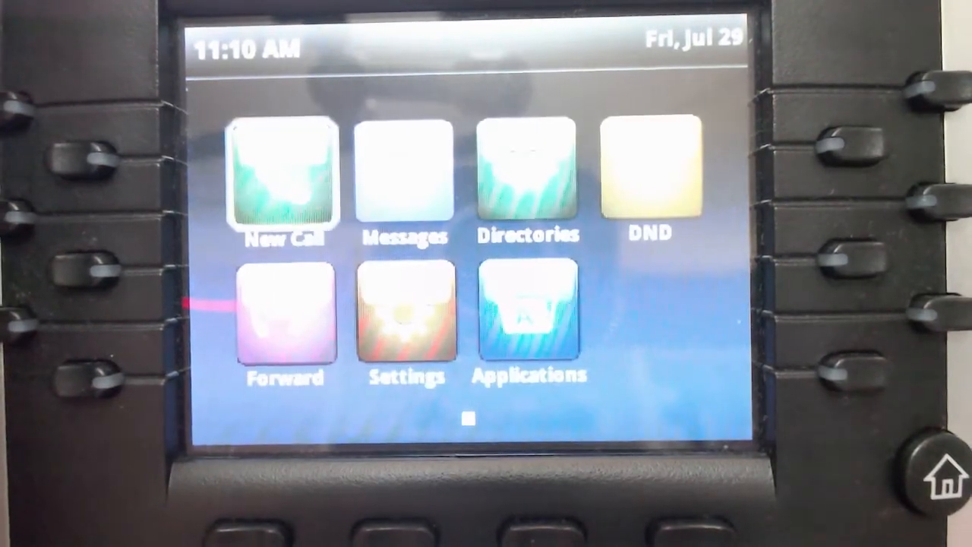
key(Down)
key(Right)
key(Return)
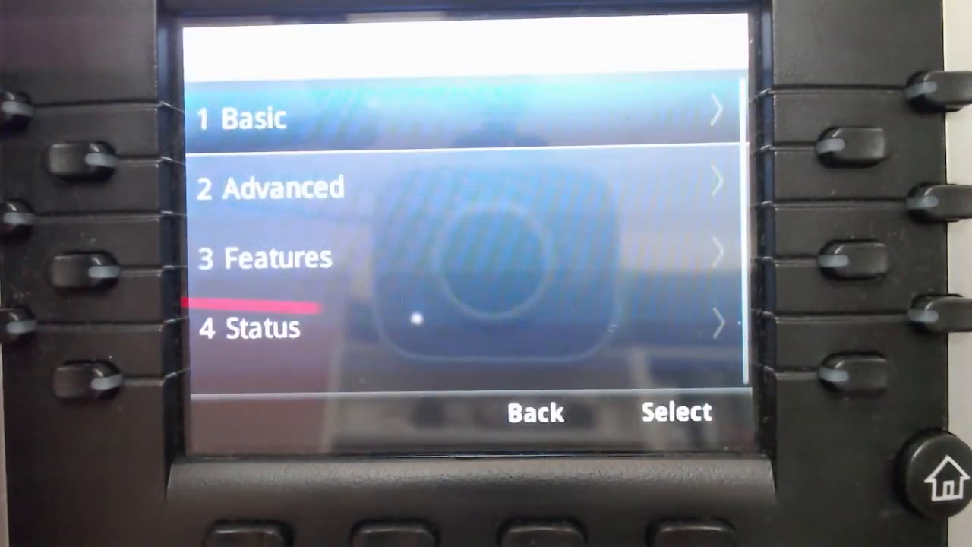
key(Down)
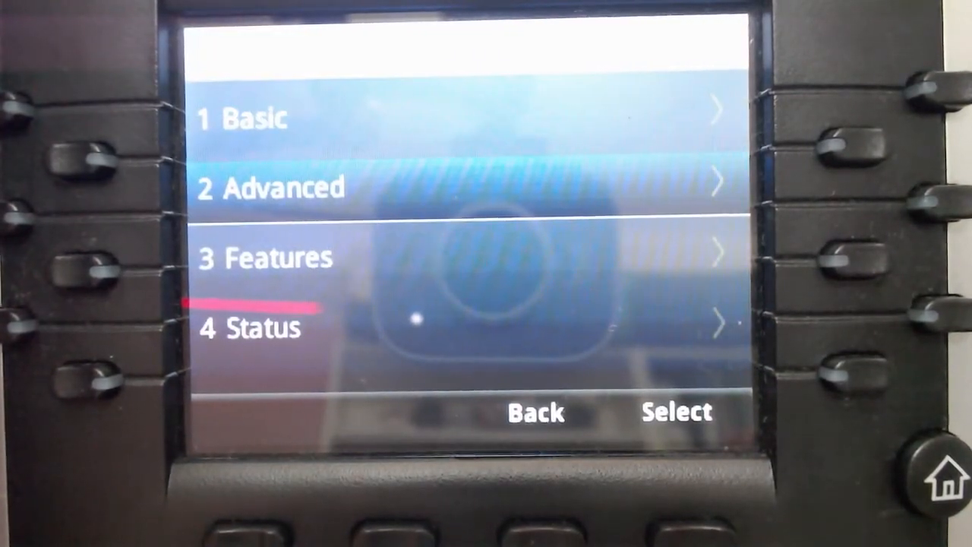
key(Down)
key(Down)
key(Return)
key(Down)
key(Up)
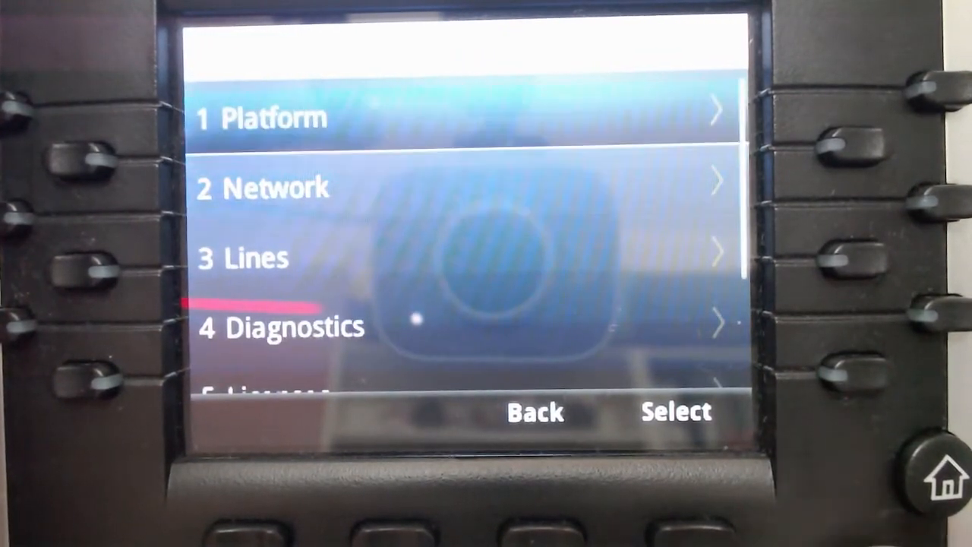
key(Down)
key(Return)
key(Return)
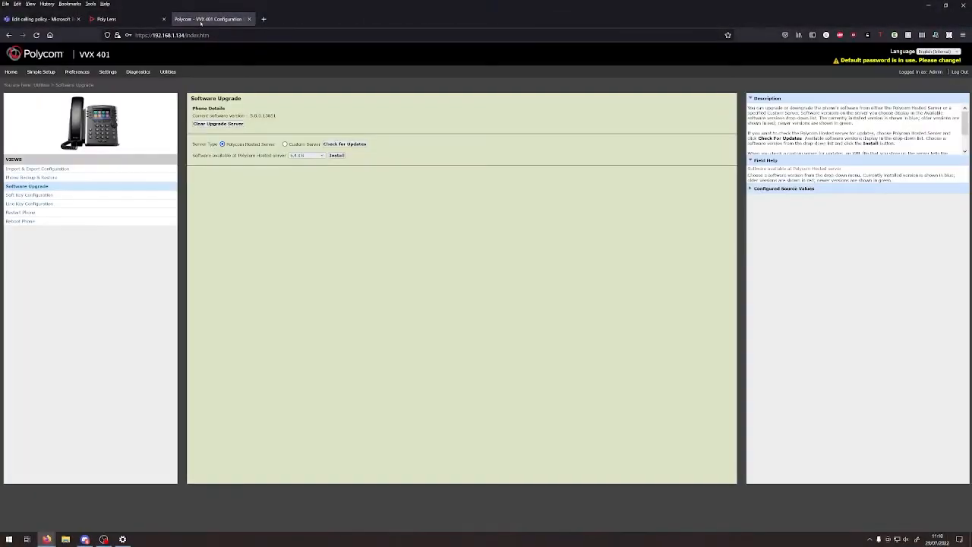
- Reload the configuration page and sign back in as Admin
click(37, 35)
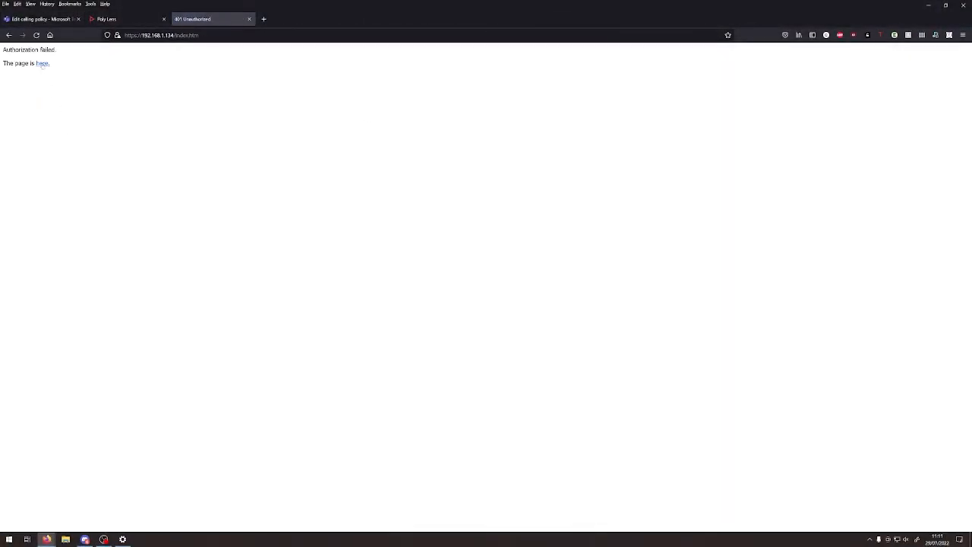
click(41, 64)
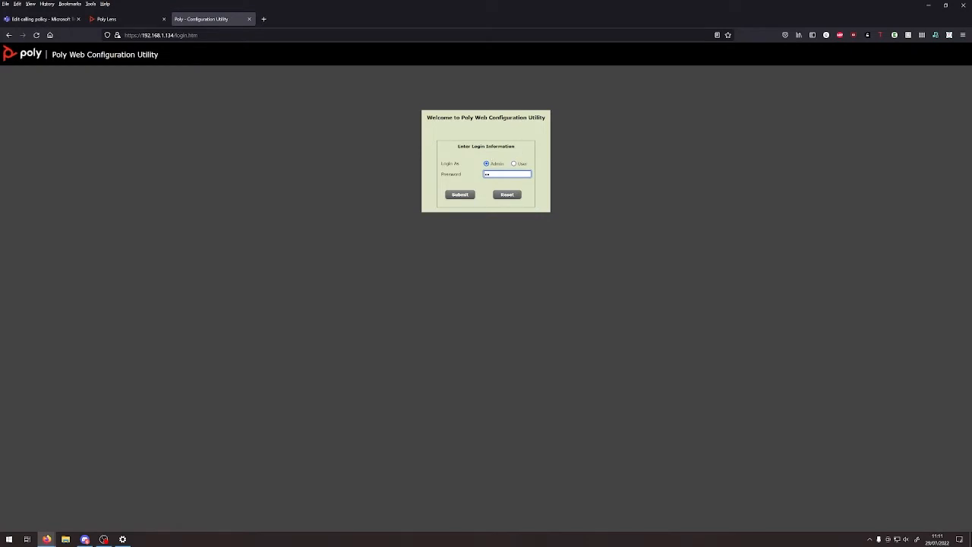
key(Return)
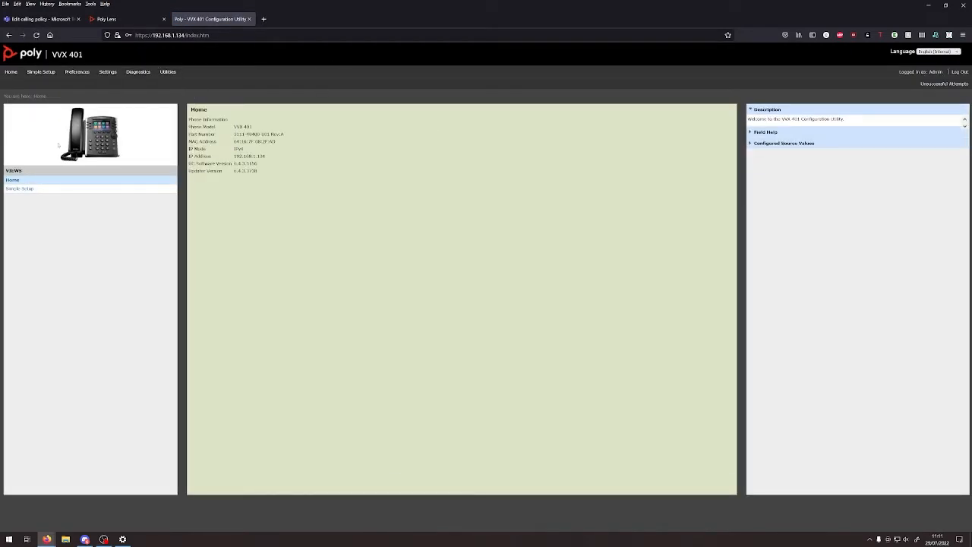
drag(282, 177, 291, 130)
click(329, 176)
- Open Settings > Provisioning Server, showing Server Type FTP
mouse_move(150, 73)
mouse_move(108, 72)
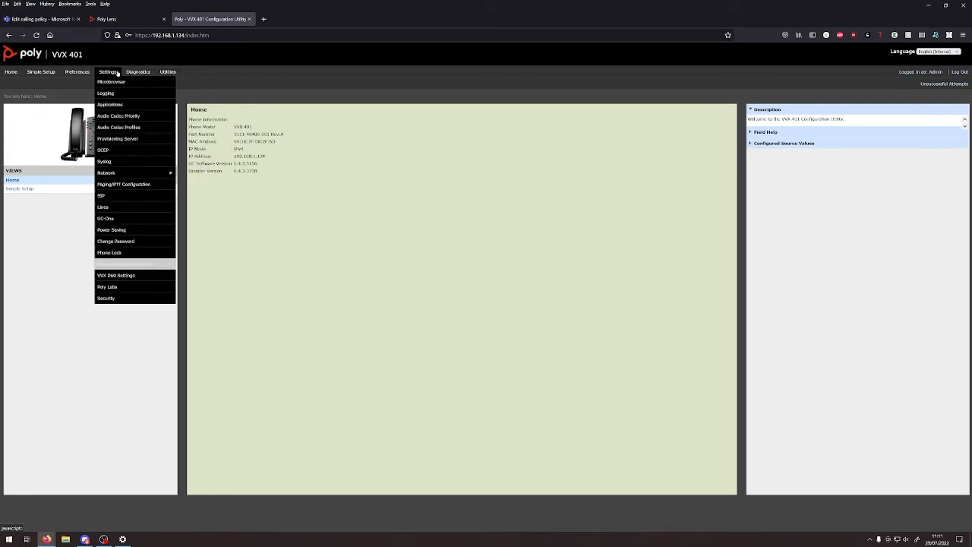
click(115, 139)
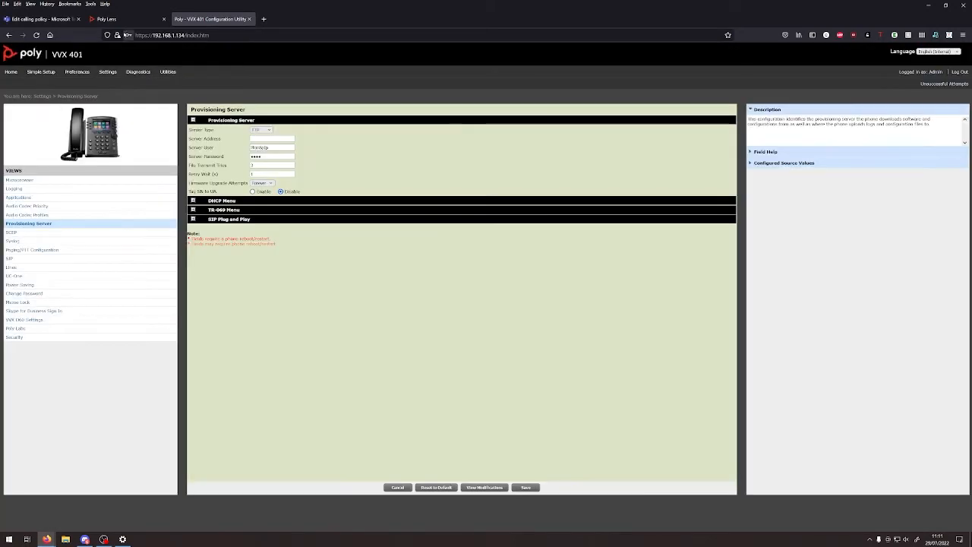
- Copy the Poly Lens provisioning address into the phone's Server Address field
click(114, 20)
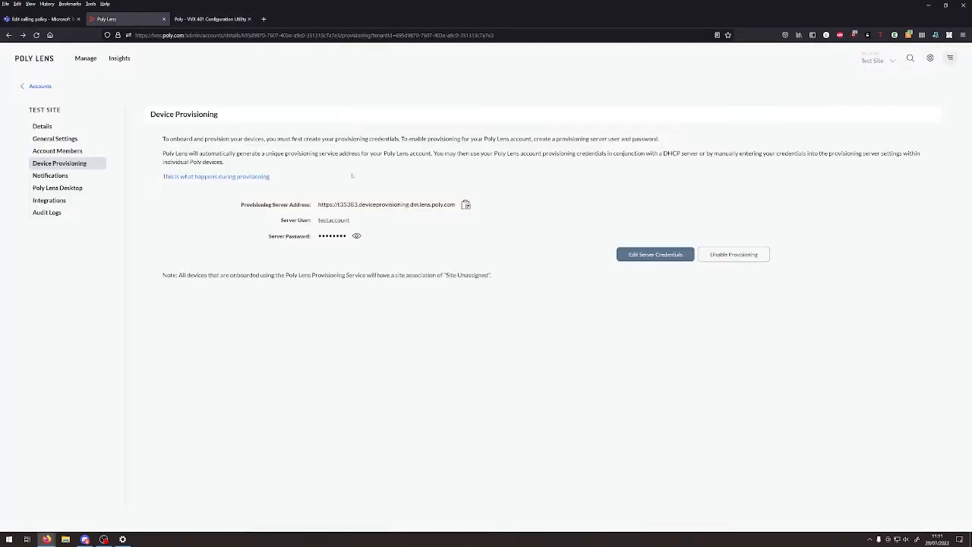
click(467, 204)
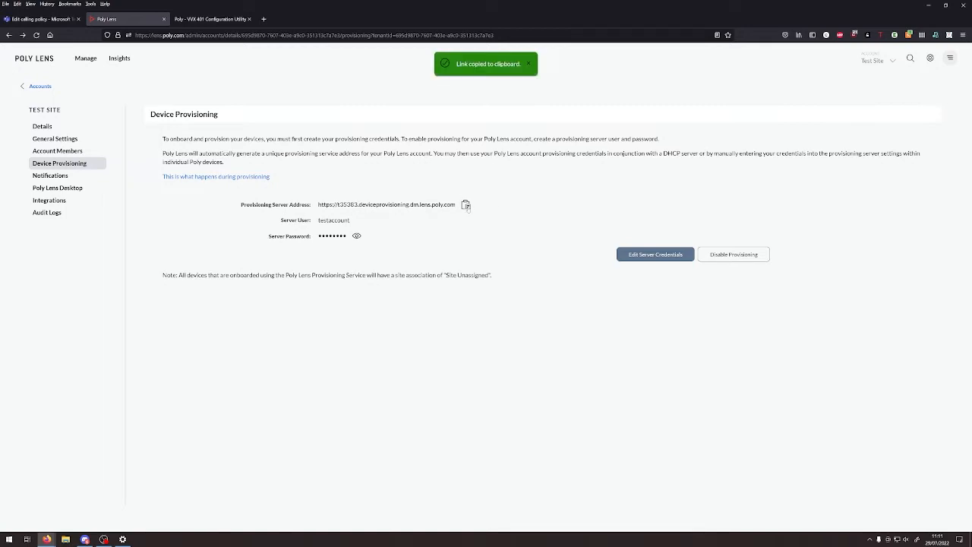
click(210, 19)
click(272, 138)
key(ctrl+v)
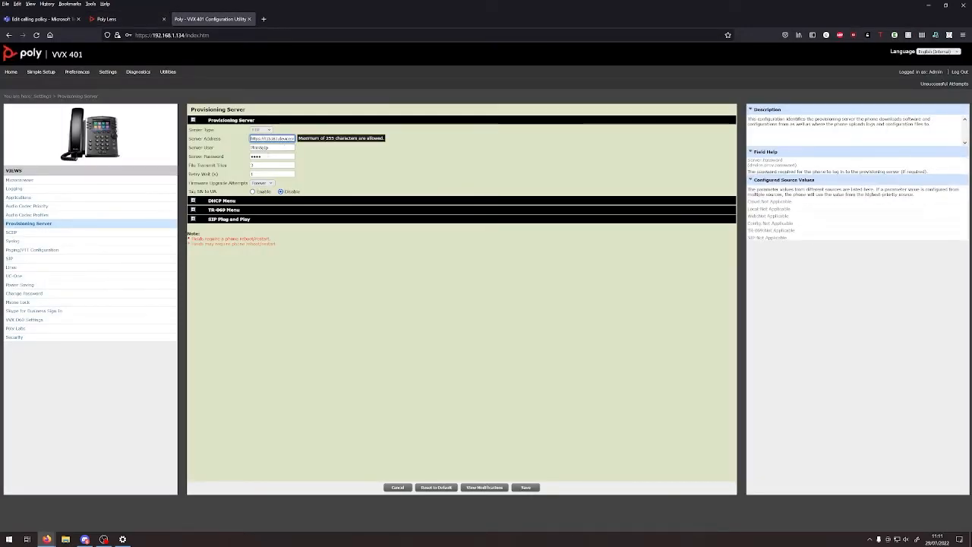
- Set Server Type to HTTPS and enter the Lens Server User and Server Password
click(259, 129)
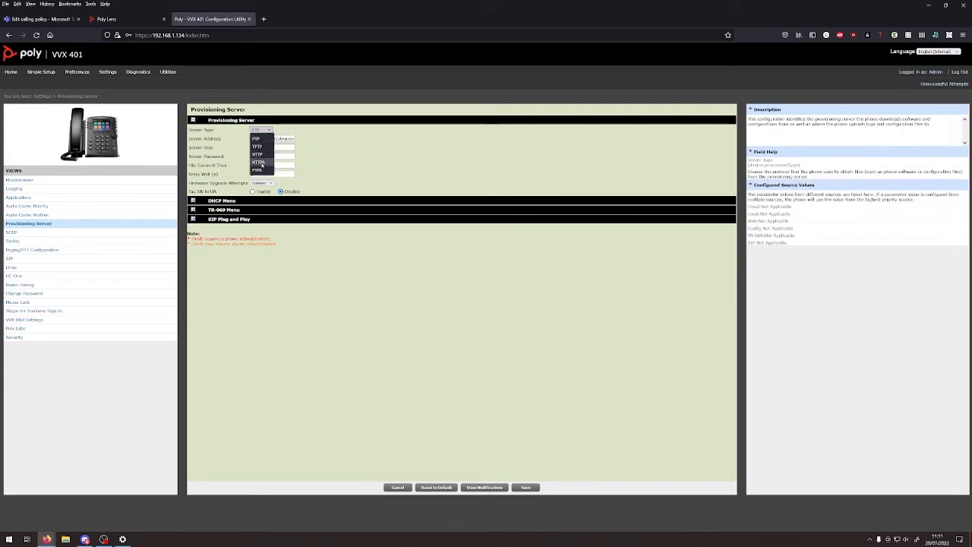
click(258, 162)
click(272, 148)
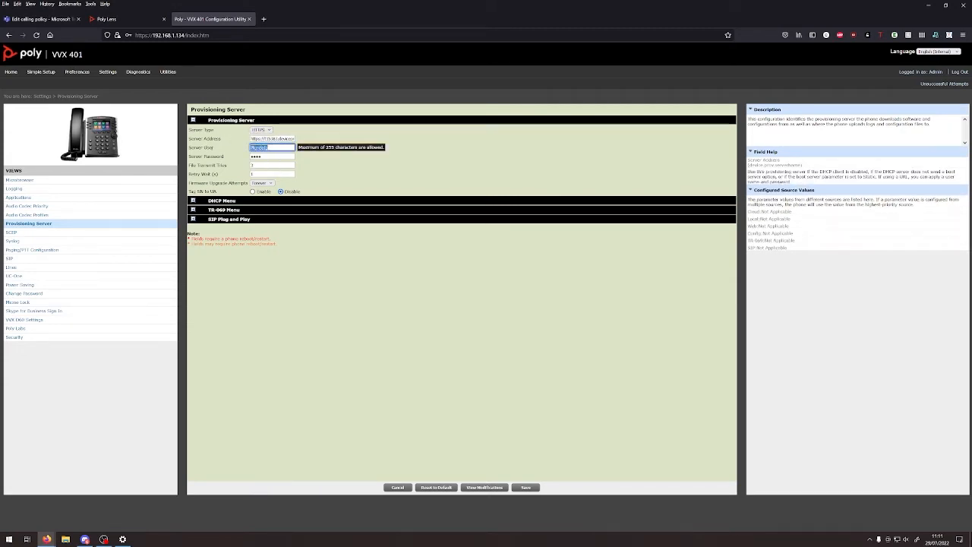
text(PlcmSpIp)
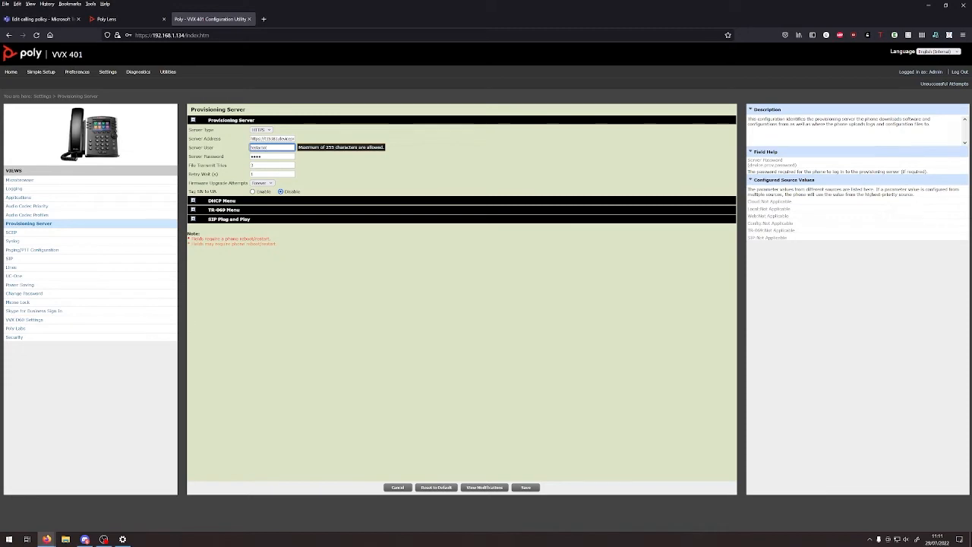
key(Tab)
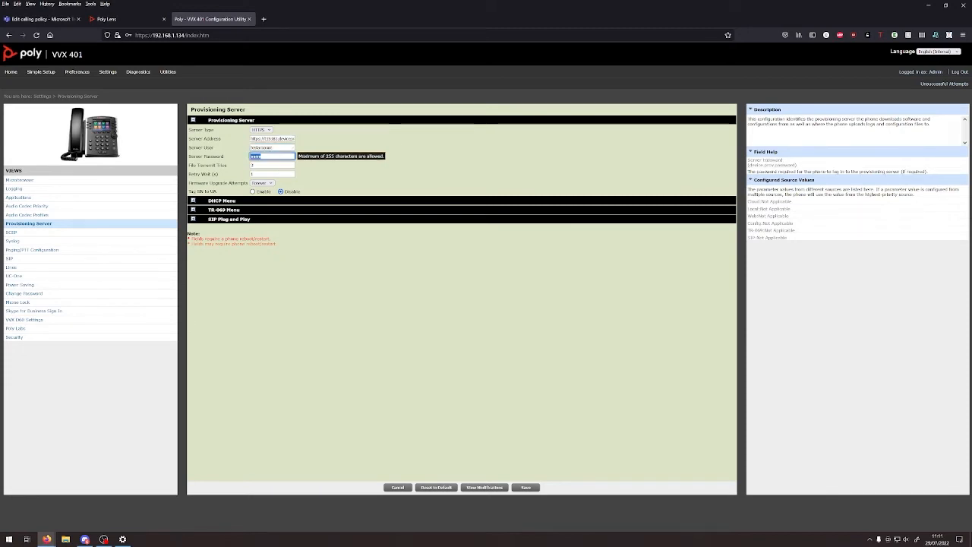
text(Plcm)
- Save and confirm the provisioning changes, declining to store the browser login
click(530, 487)
click(541, 256)
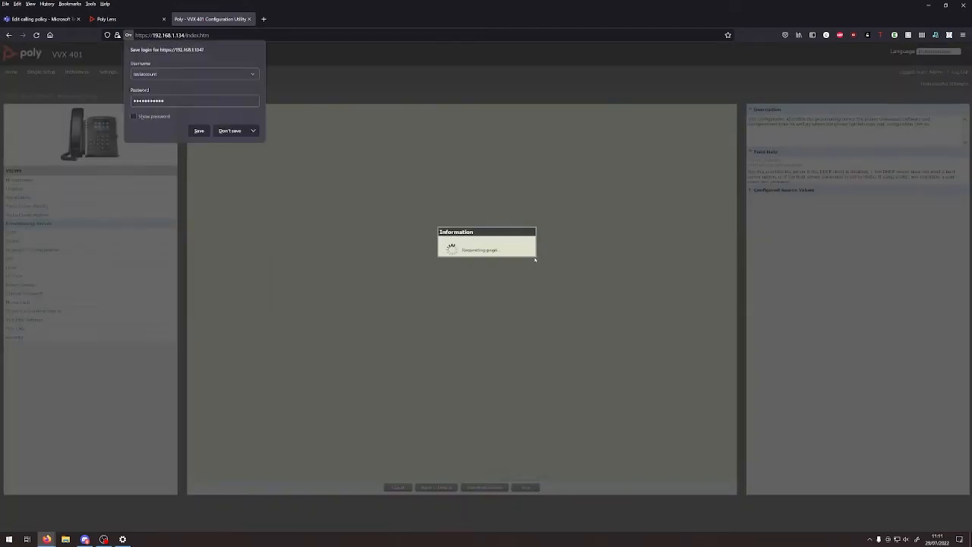
click(229, 131)
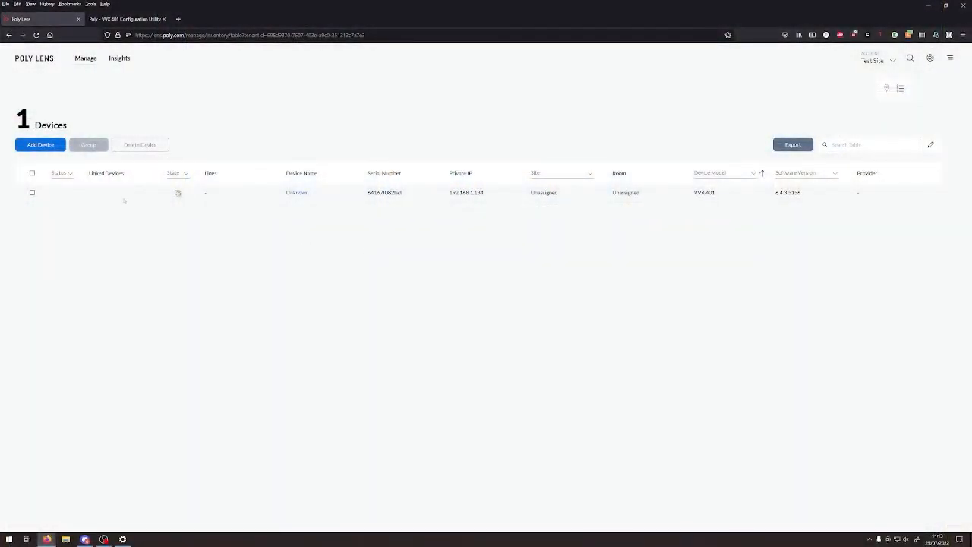
- Open the VVX 401 from the device inventory and launch Edit Device Information
click(85, 58)
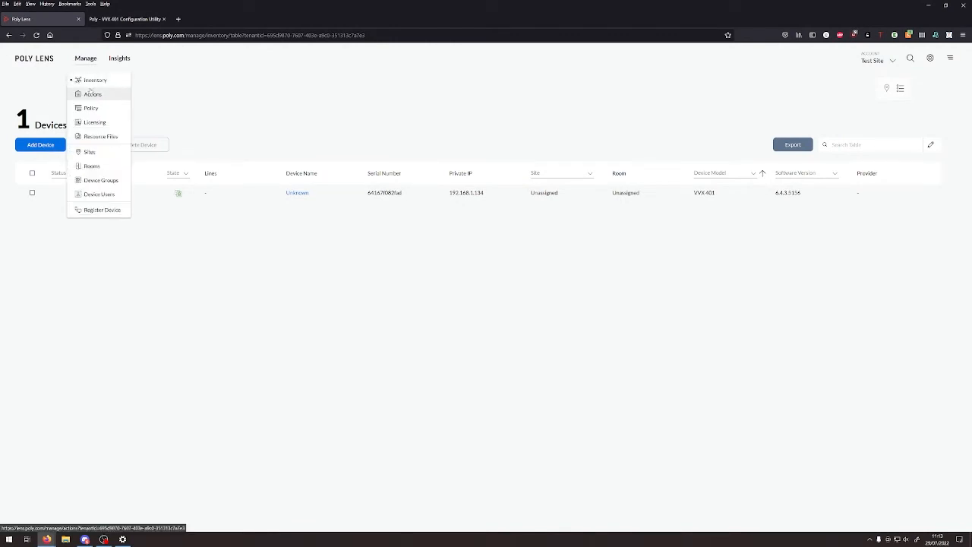
click(67, 192)
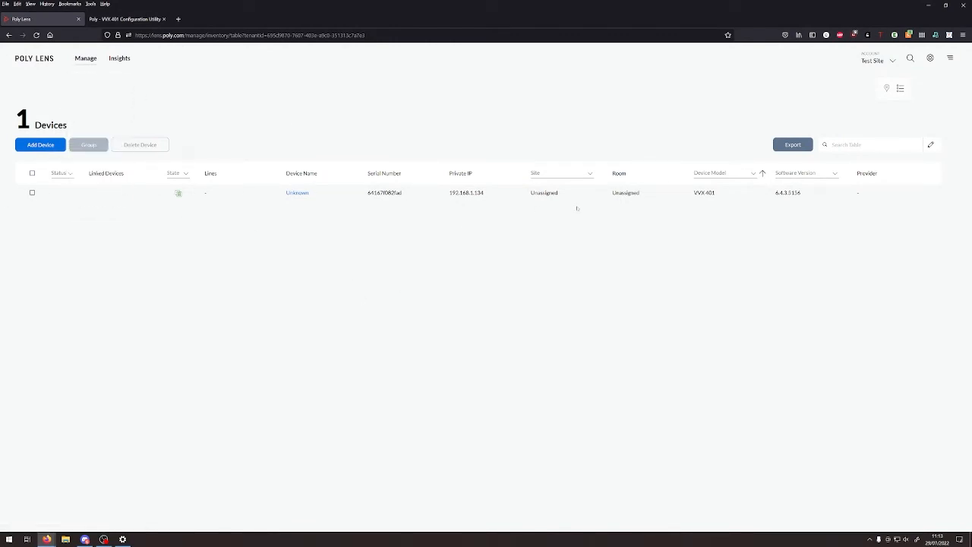
click(294, 194)
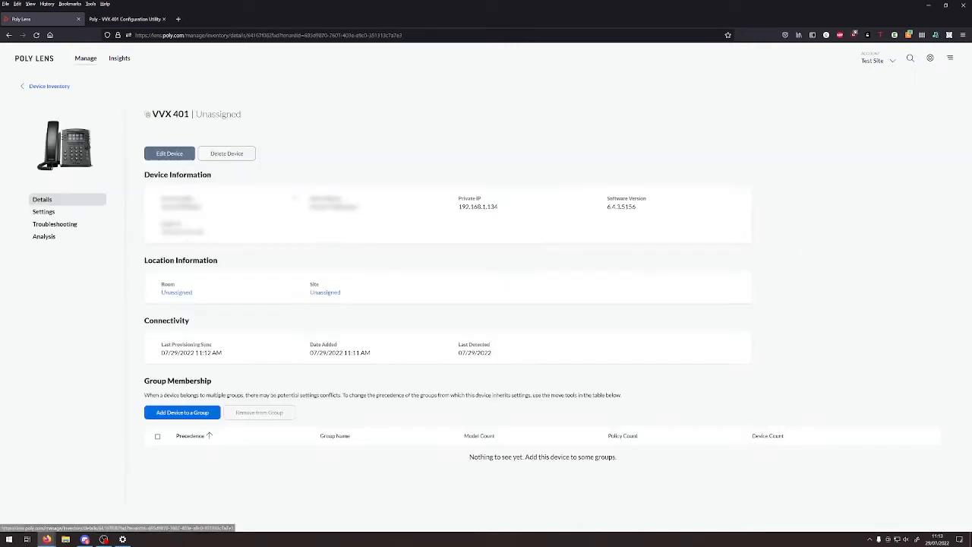
click(186, 151)
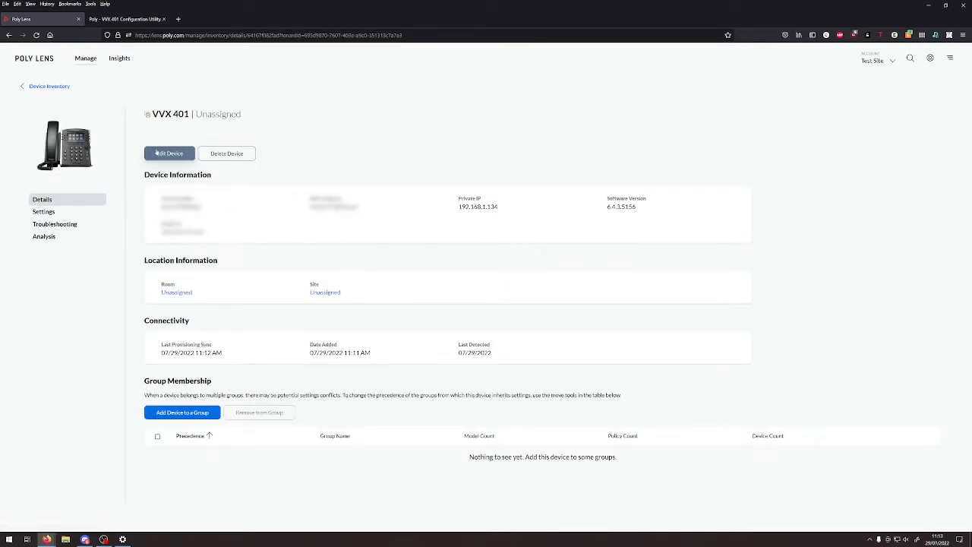
click(437, 236)
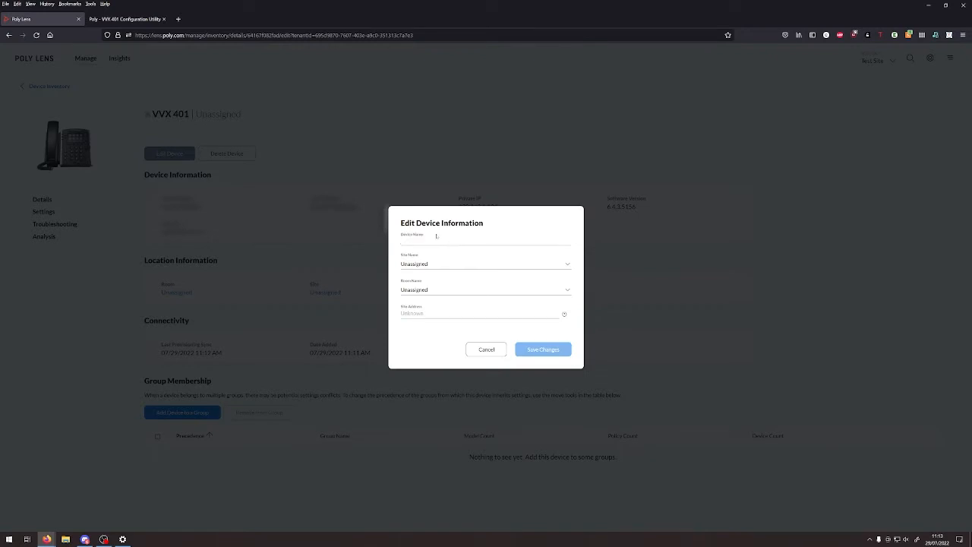
- Leave the site Unassigned, enter 'Test Phone' as Device Name, and save
click(486, 264)
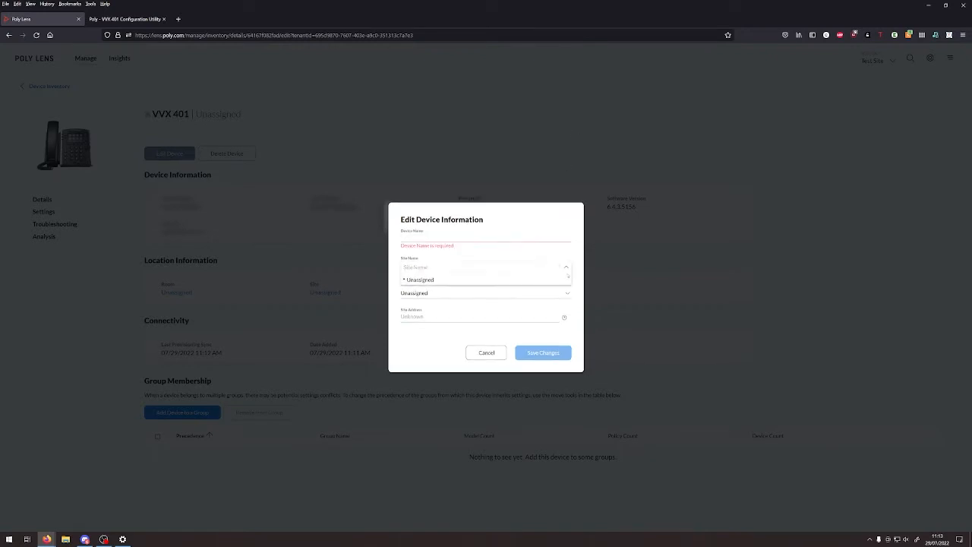
click(539, 303)
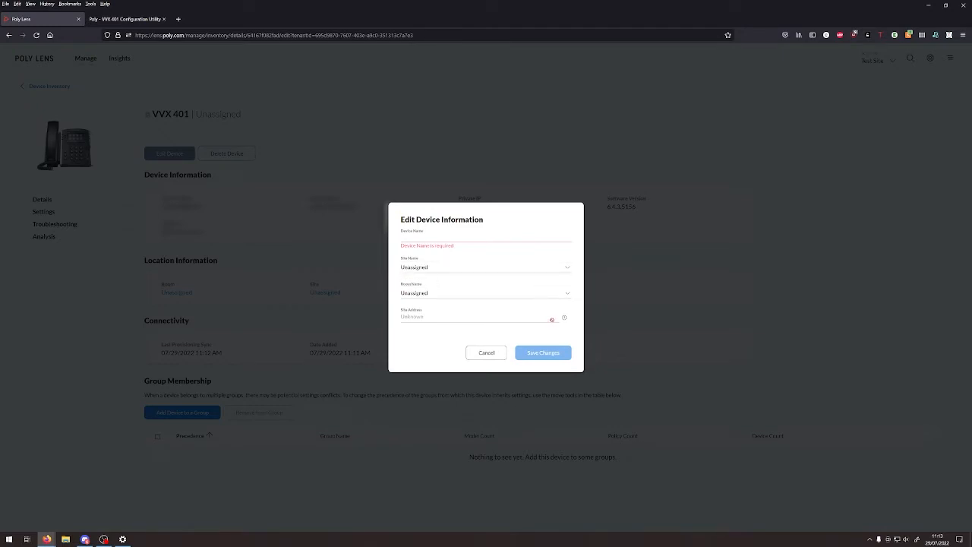
triple_click(445, 318)
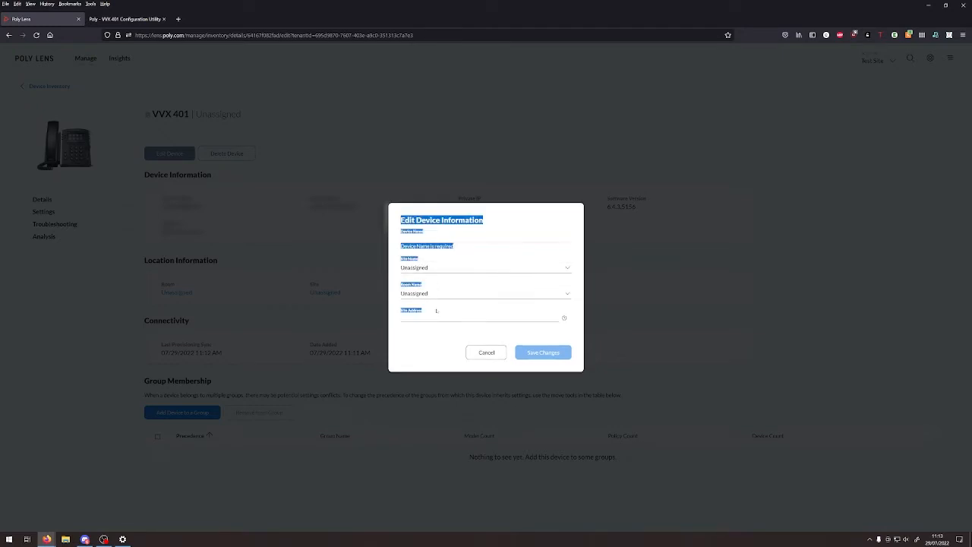
click(432, 228)
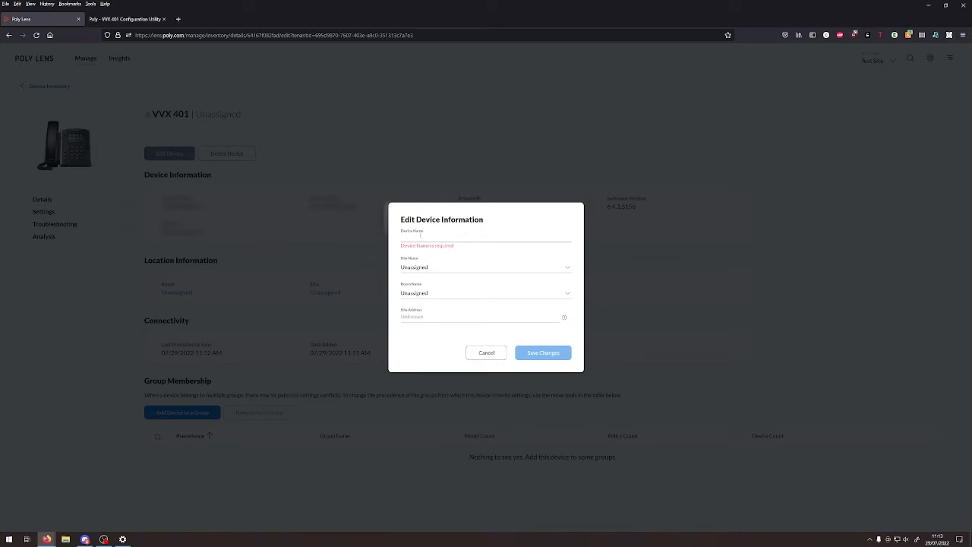
text(Test Phone)
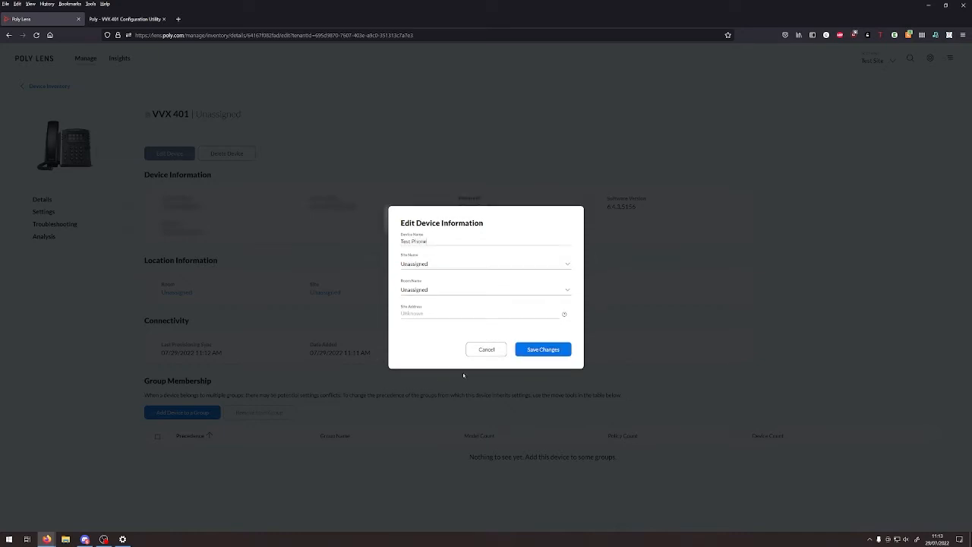
click(541, 349)
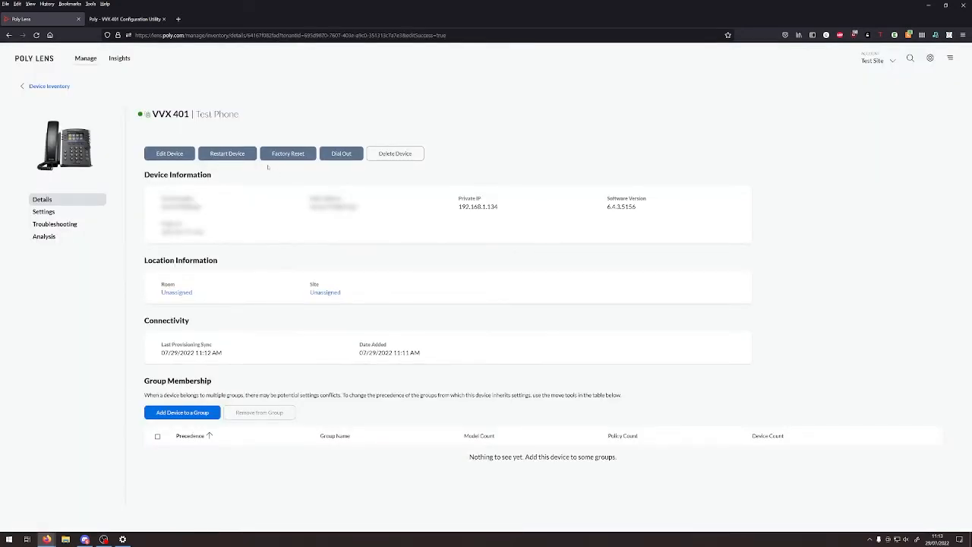
- Check Test Phone's IP address, software version and name, then open its Settings page
drag(205, 233, 161, 196)
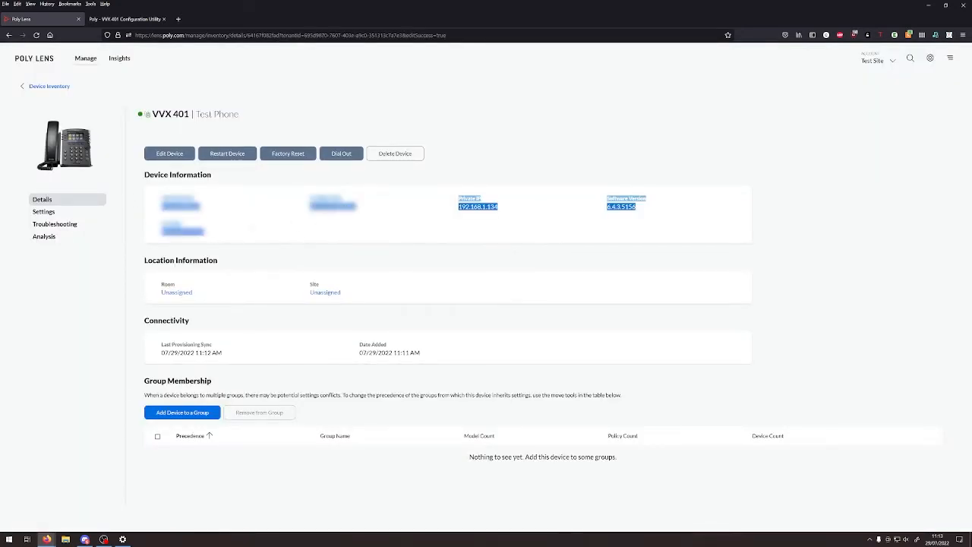
click(613, 246)
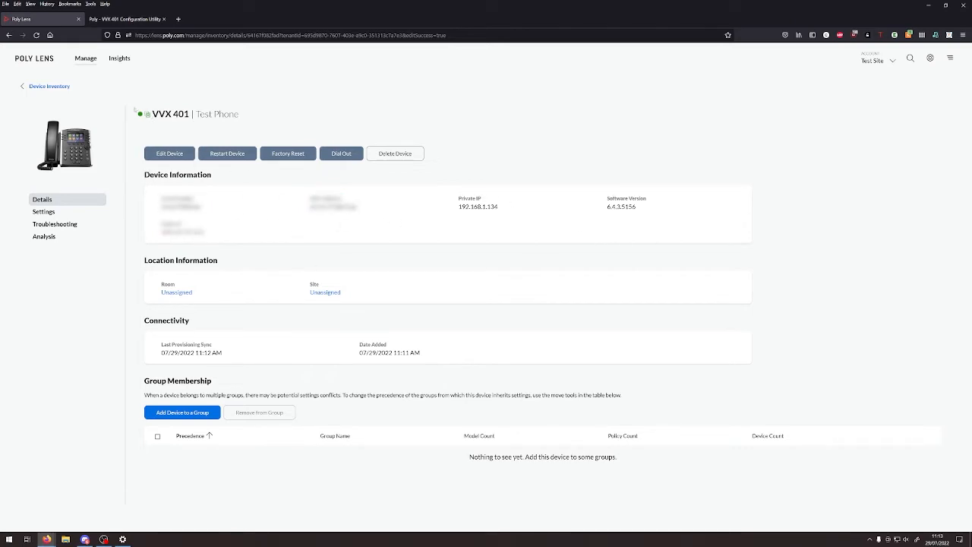
drag(267, 114, 194, 113)
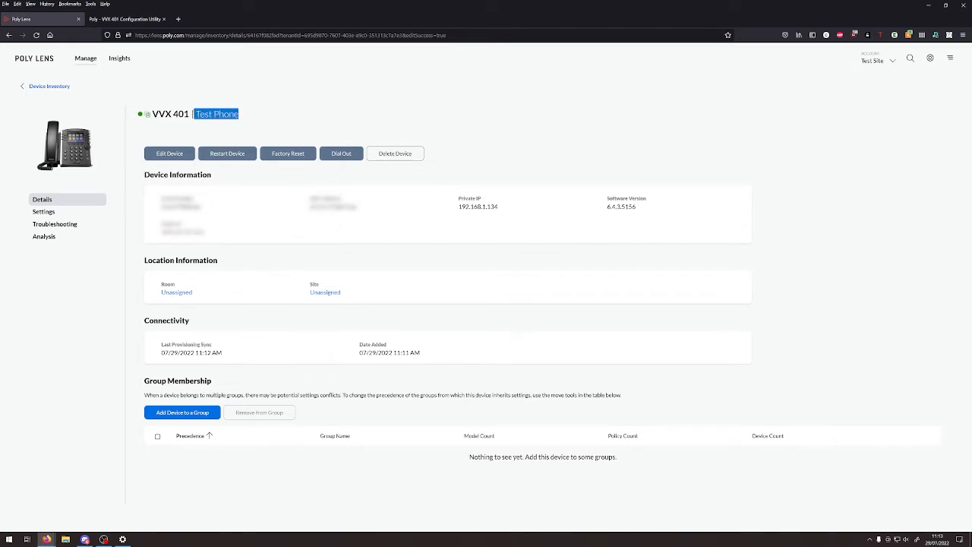
click(56, 216)
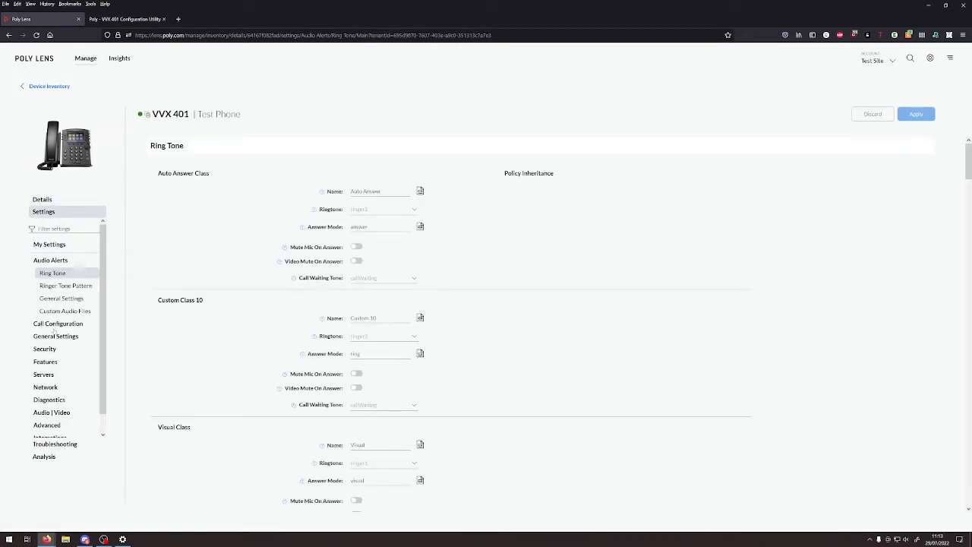
- Set the Lens provisioning Server Type to HTTPS and paste in the server address
click(44, 374)
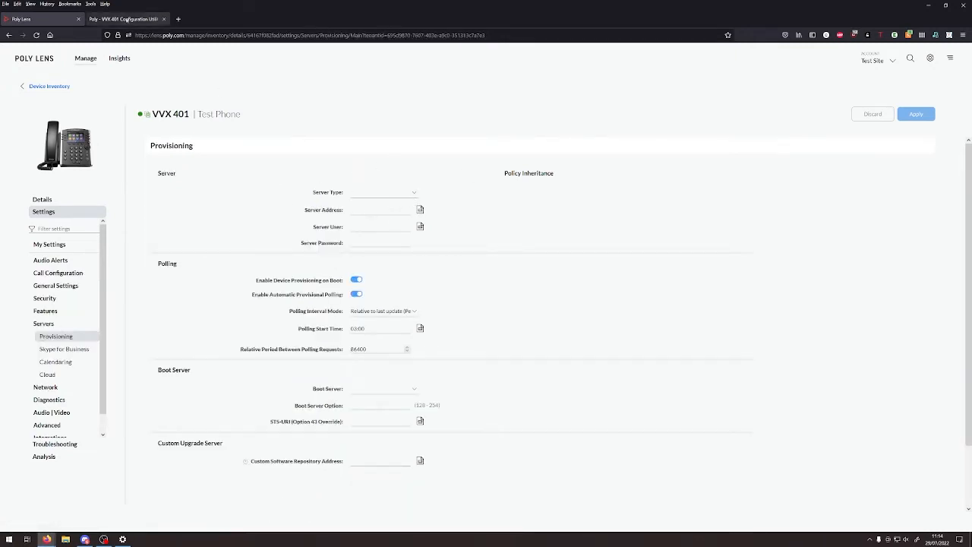
key(ctrl+Tab)
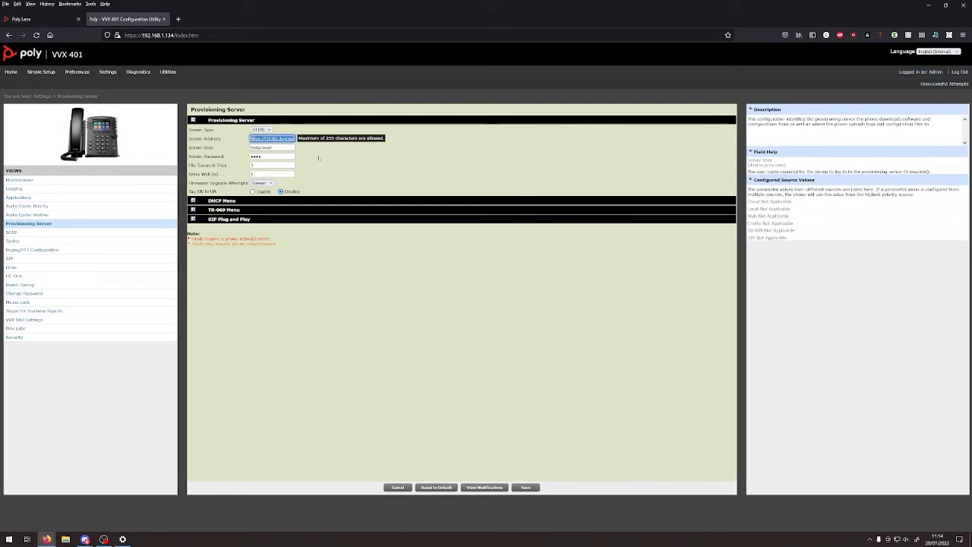
key(ctrl+Tab)
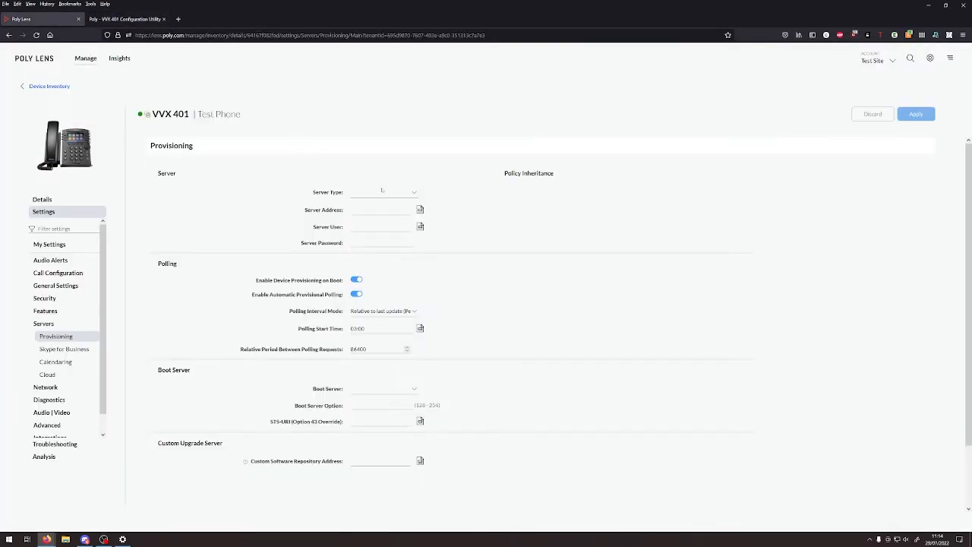
click(382, 192)
click(366, 252)
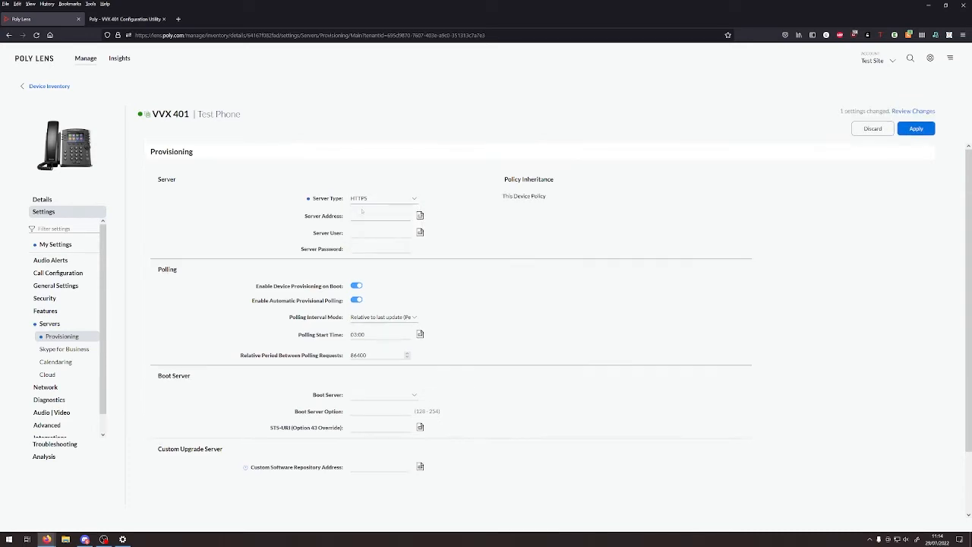
key(ctrl+v)
- Fill in the provisioning Server User and Server Password from the phone's configuration
key(ctrl+Tab)
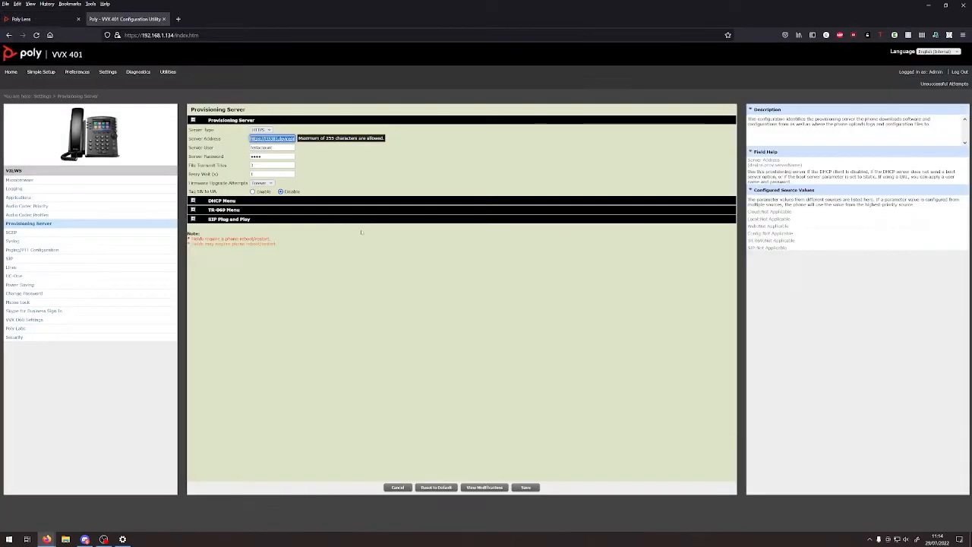
key(Tab)
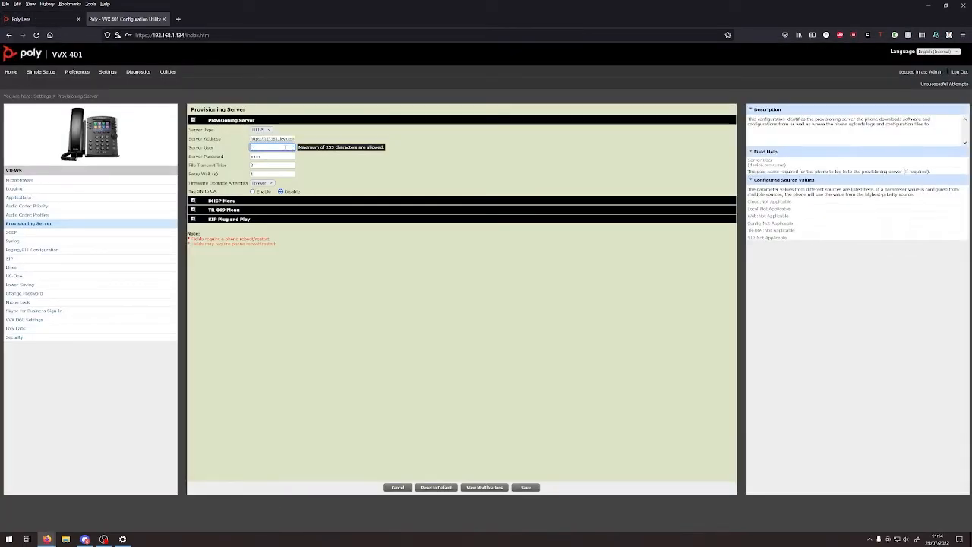
key(ctrl+Tab)
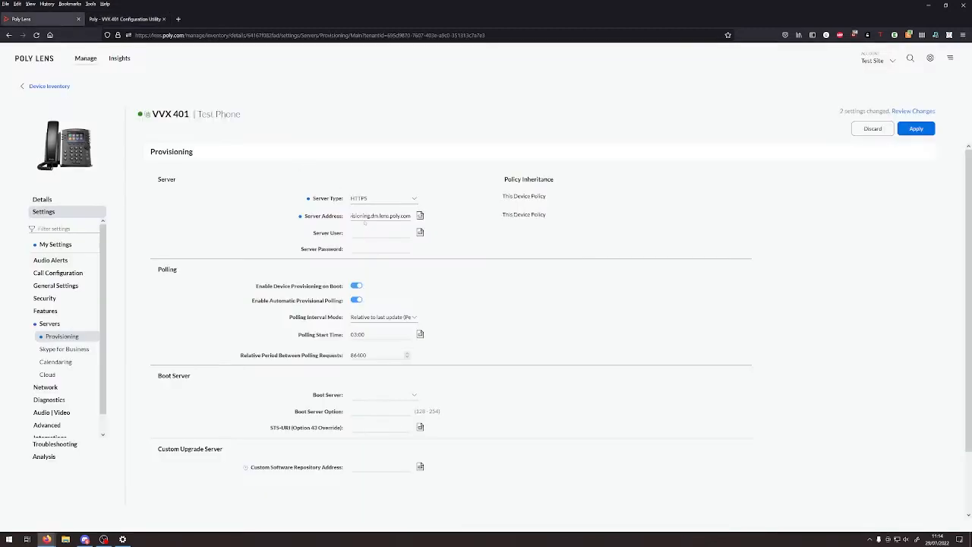
text(testaccount)
text(••••••••)
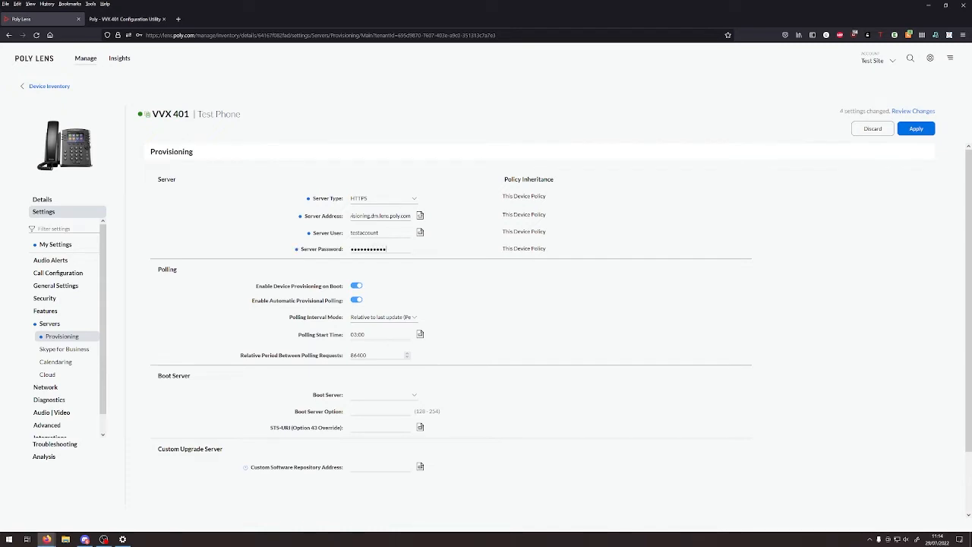
drag(378, 217, 153, 236)
- Apply the provisioning changes, then restart Test Phone from its device details page
click(915, 129)
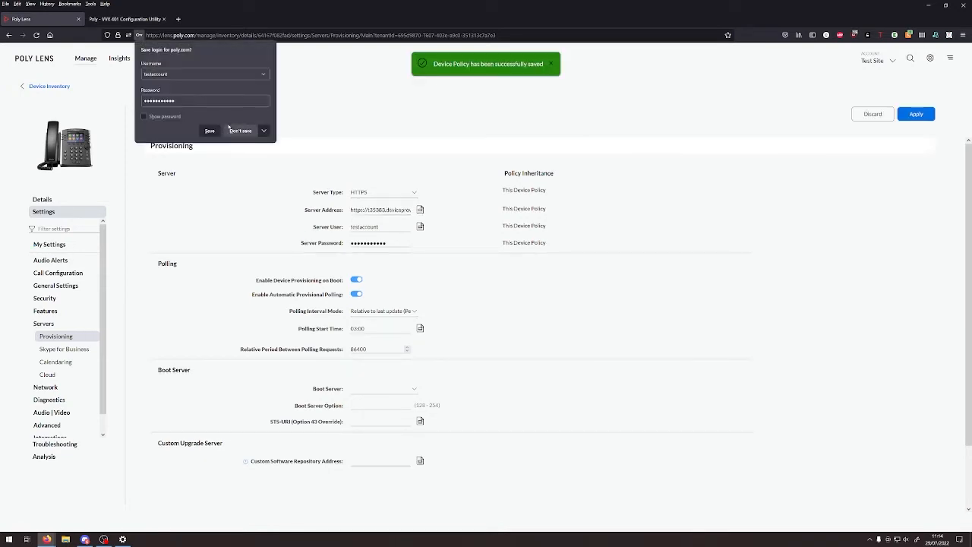
click(230, 129)
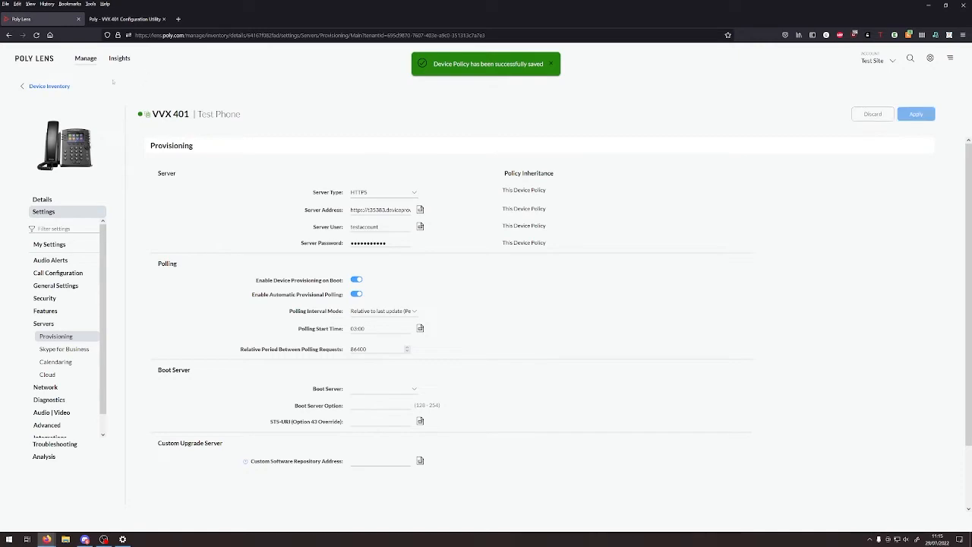
click(47, 86)
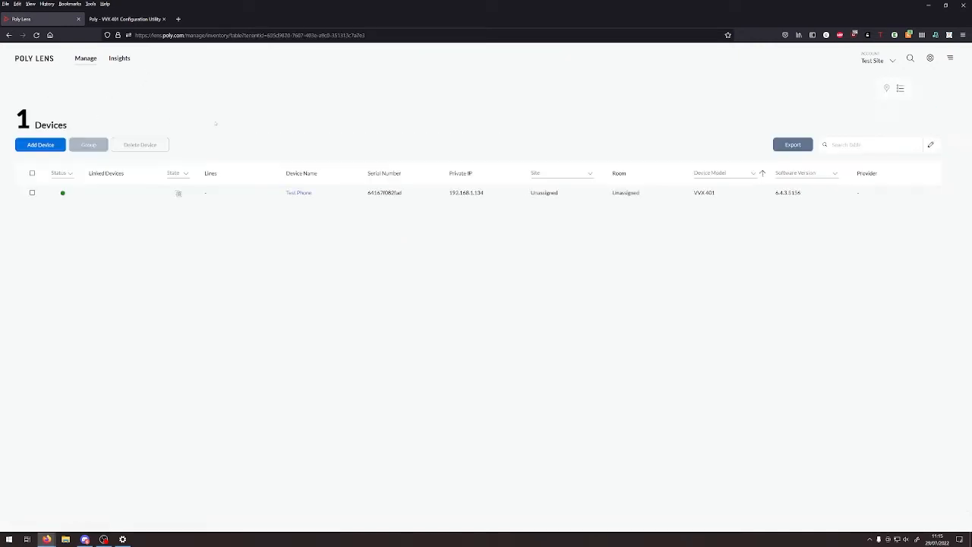
click(287, 193)
click(213, 154)
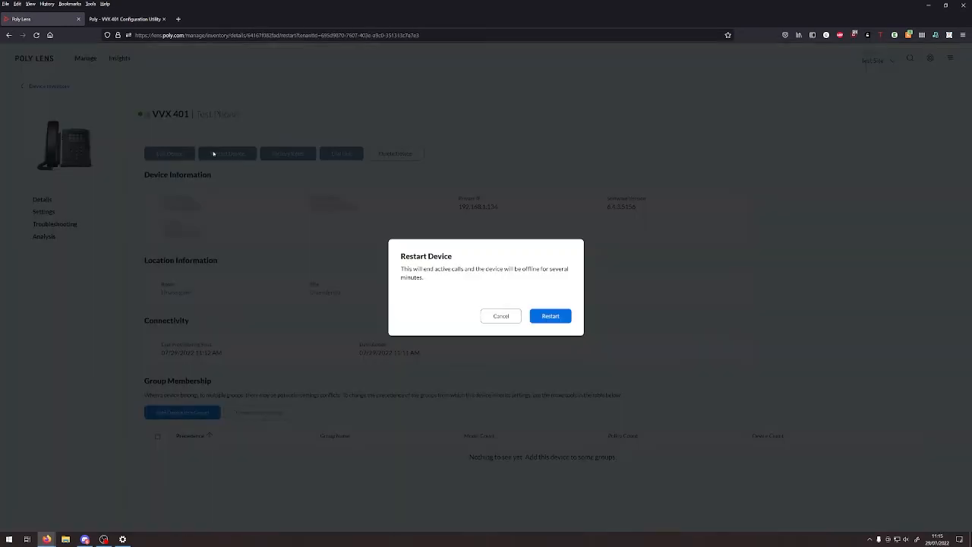
click(541, 315)
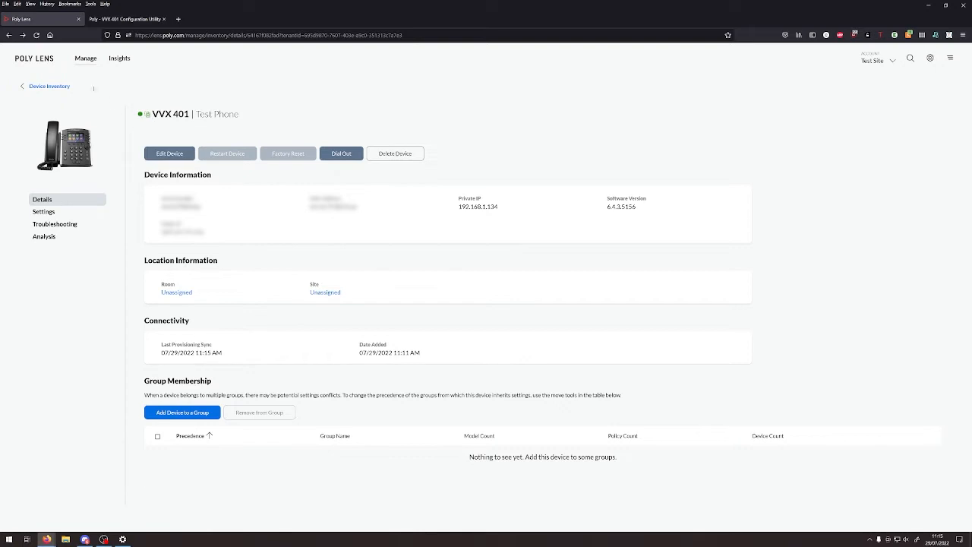
- Add a device group named 'Test Group' under Manage > Device Groups
mouse_move(85, 60)
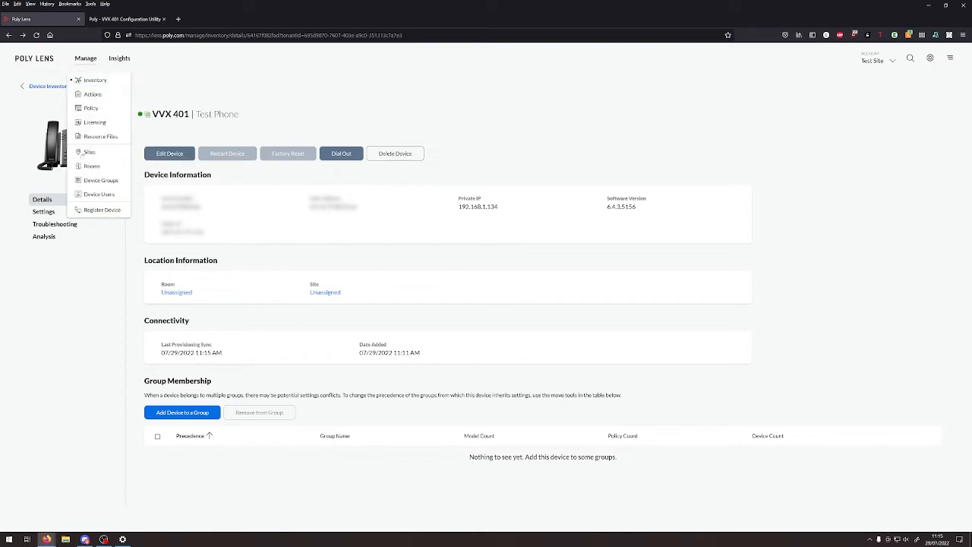
click(86, 180)
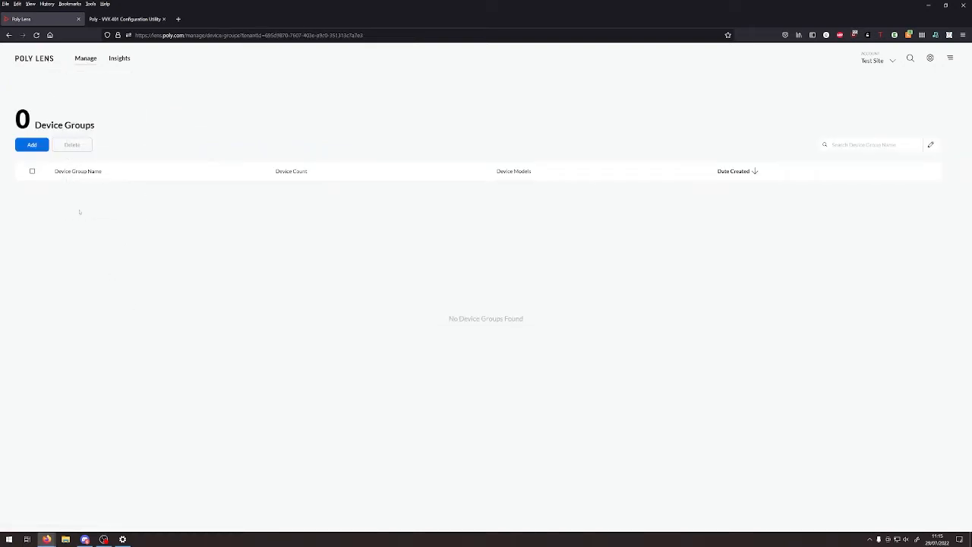
click(31, 144)
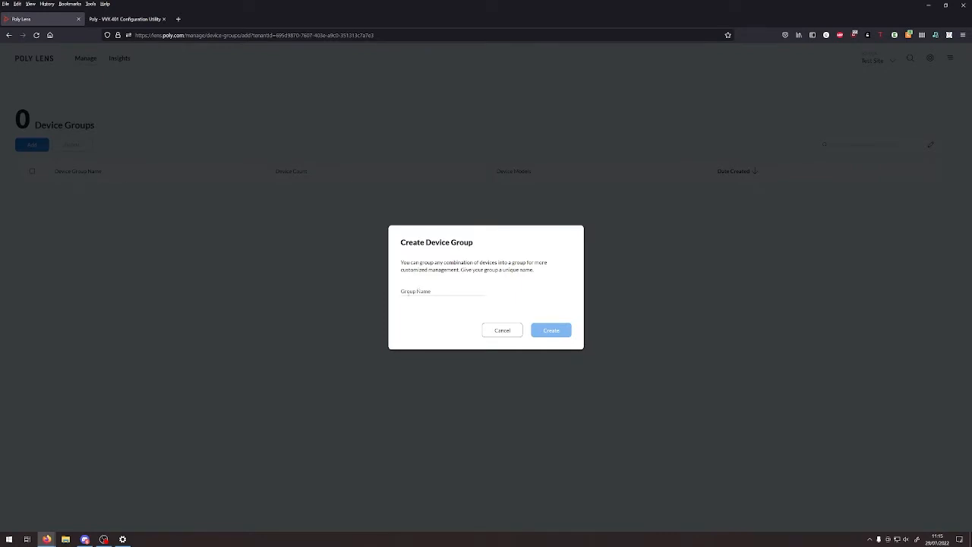
click(408, 295)
text(Test Group)
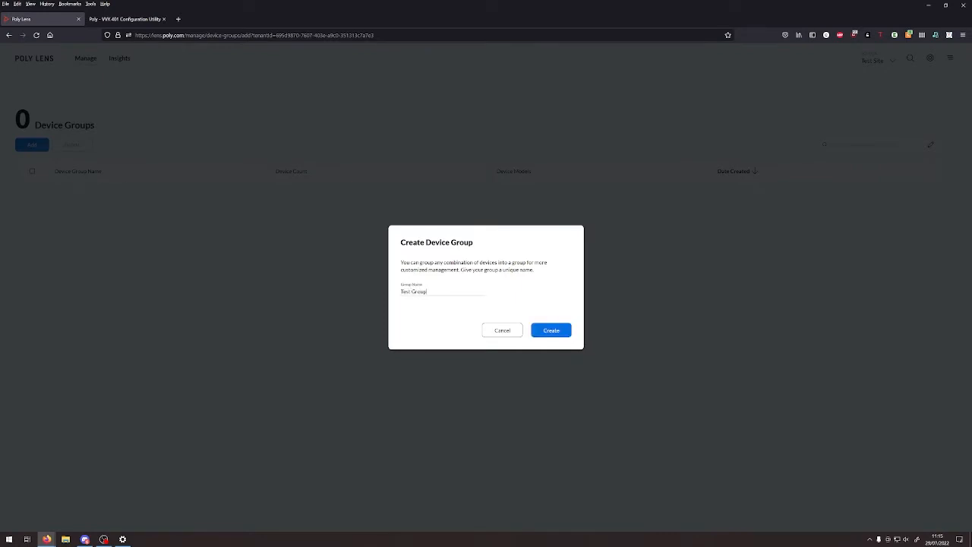
click(551, 330)
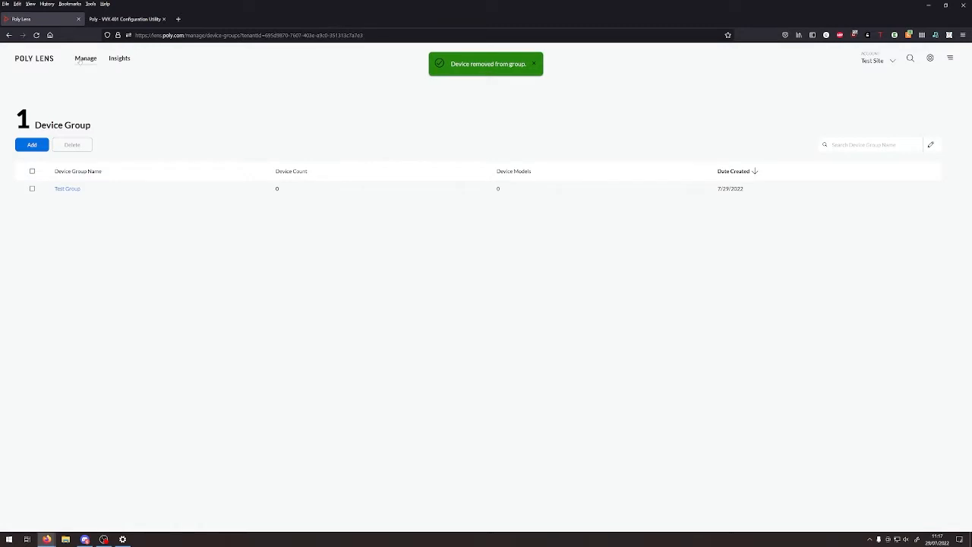
double_click(86, 59)
click(24, 96)
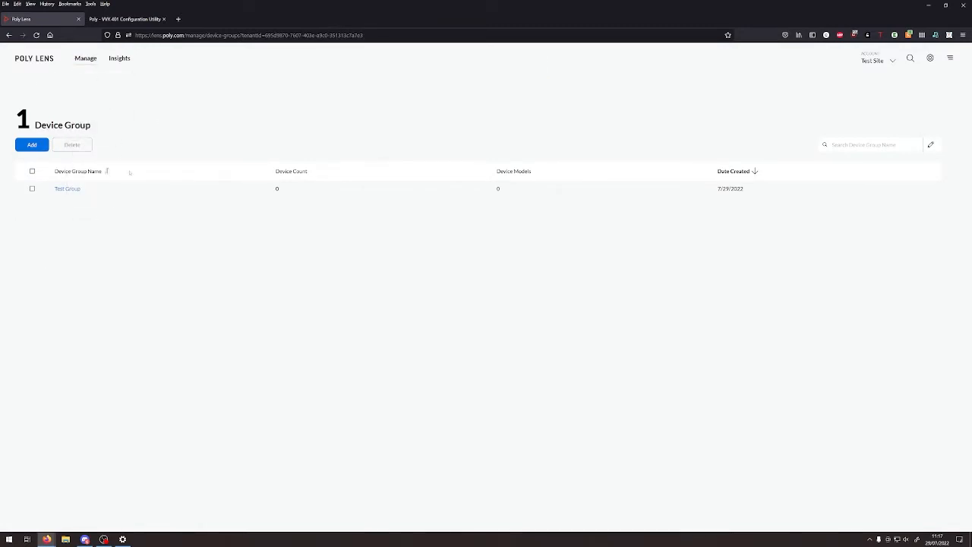
- Add Test Phone to Test Group, verify it is a member, and open the group's Policies
click(68, 189)
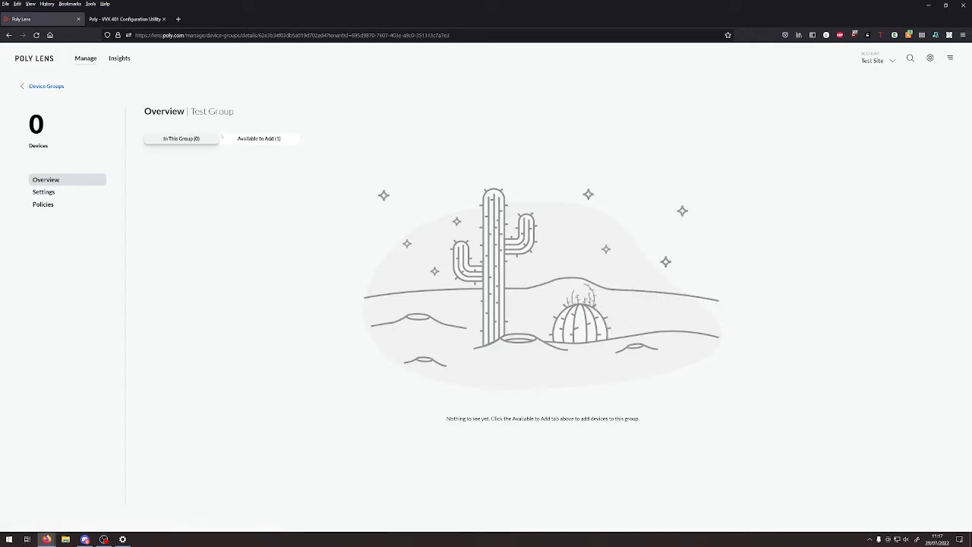
click(239, 141)
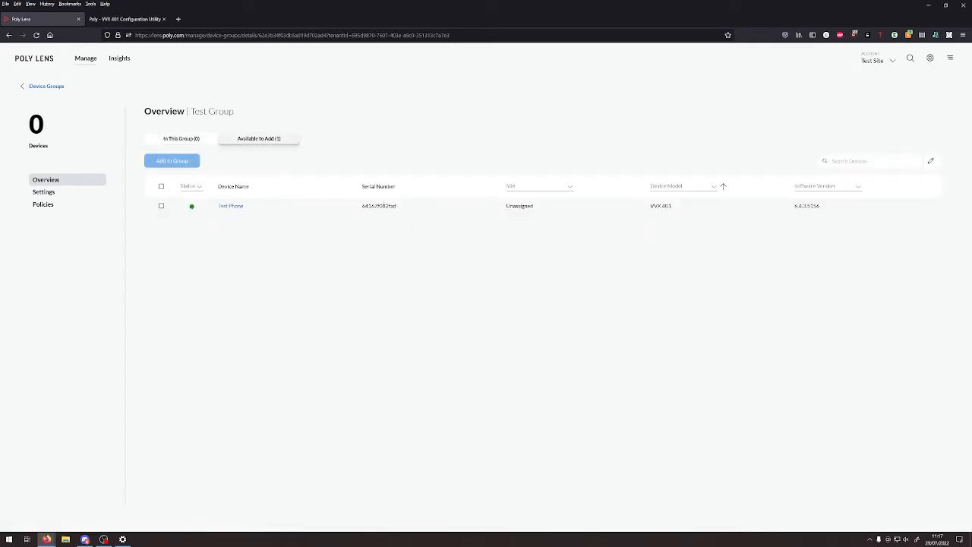
click(161, 206)
click(172, 161)
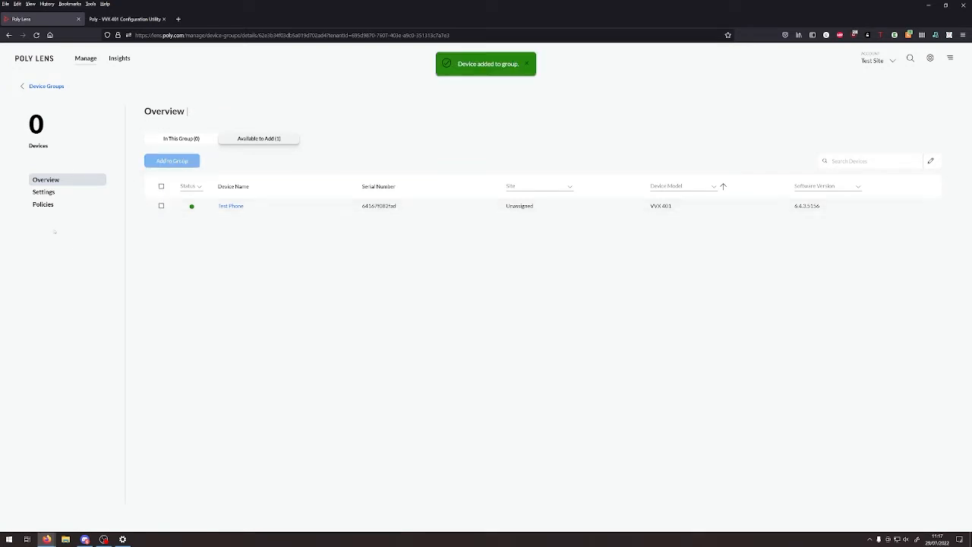
click(147, 142)
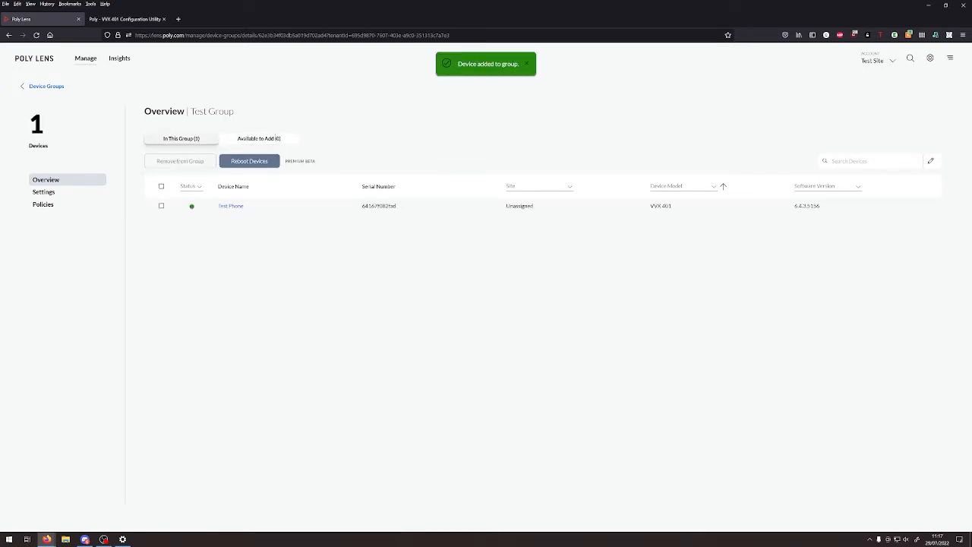
click(225, 137)
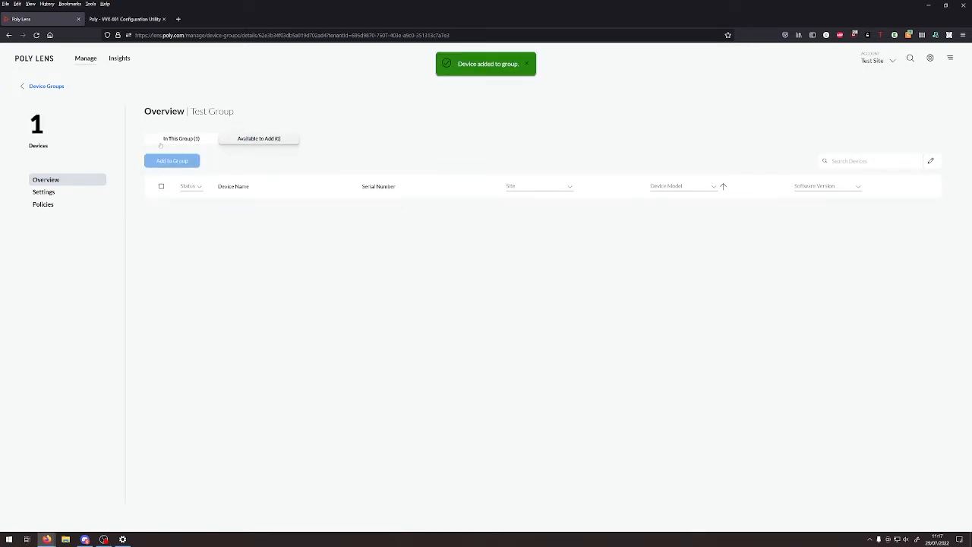
click(161, 142)
click(44, 192)
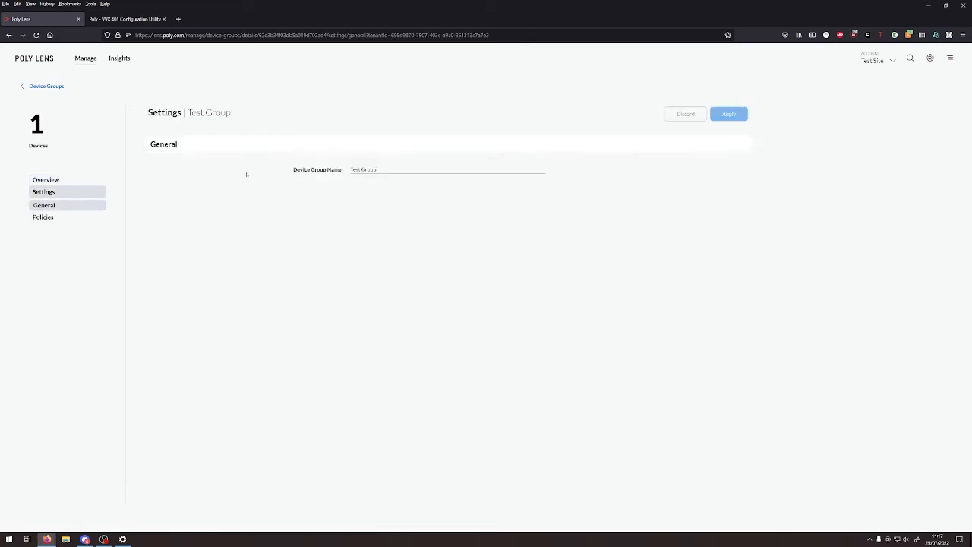
click(43, 218)
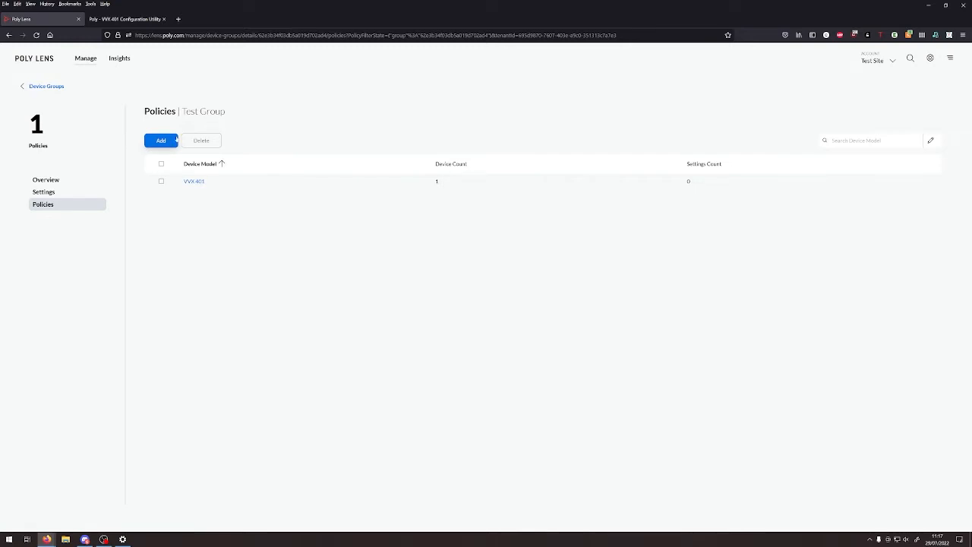
click(166, 140)
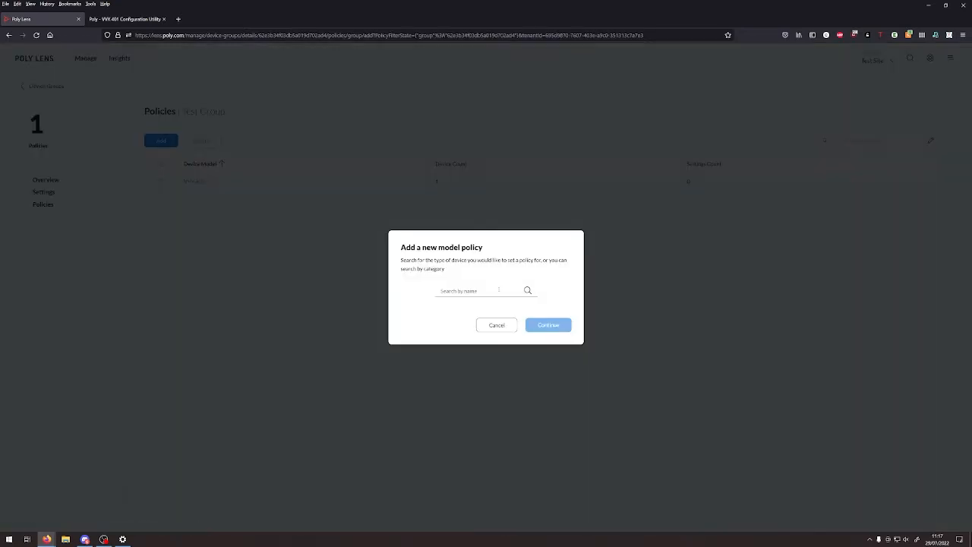
click(498, 289)
scroll(476, 285, down, 6)
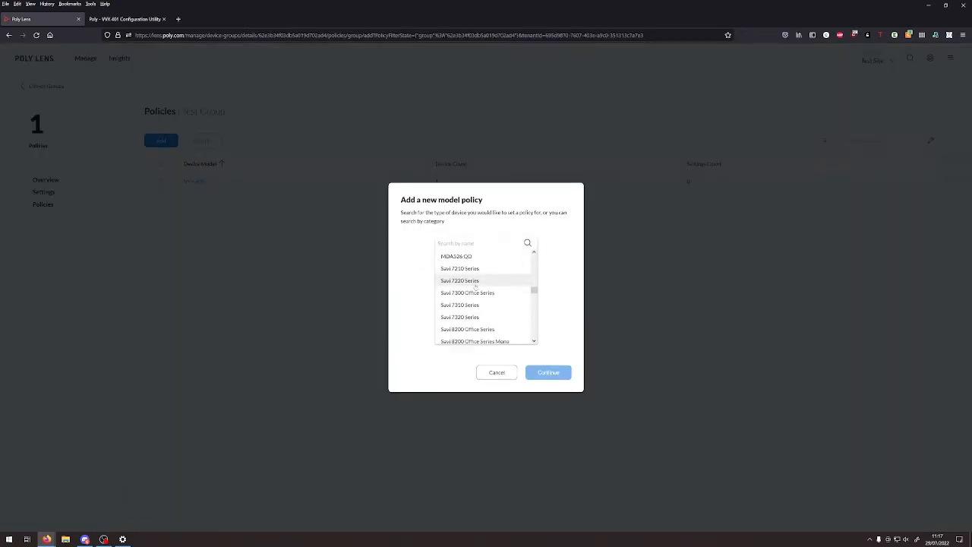
scroll(476, 285, down, 10)
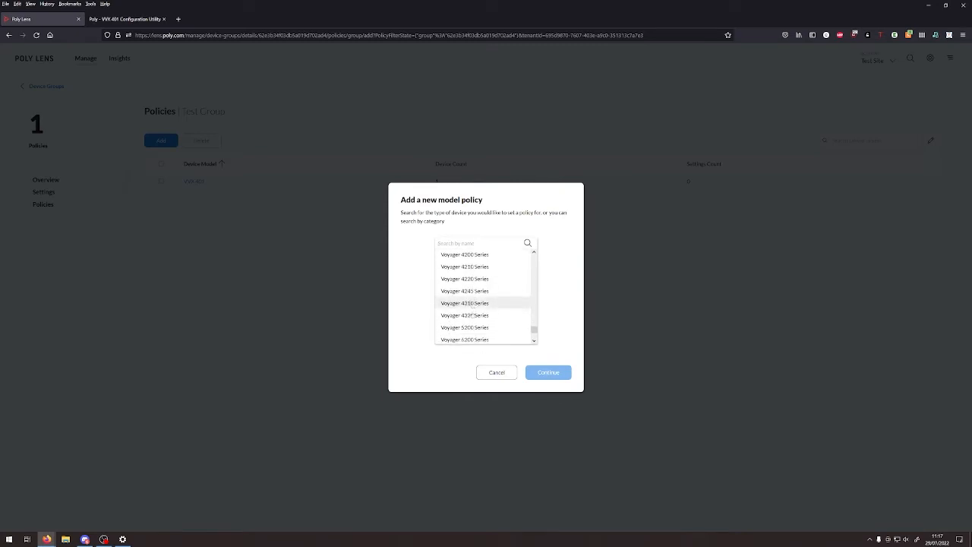
scroll(471, 314, down, 5)
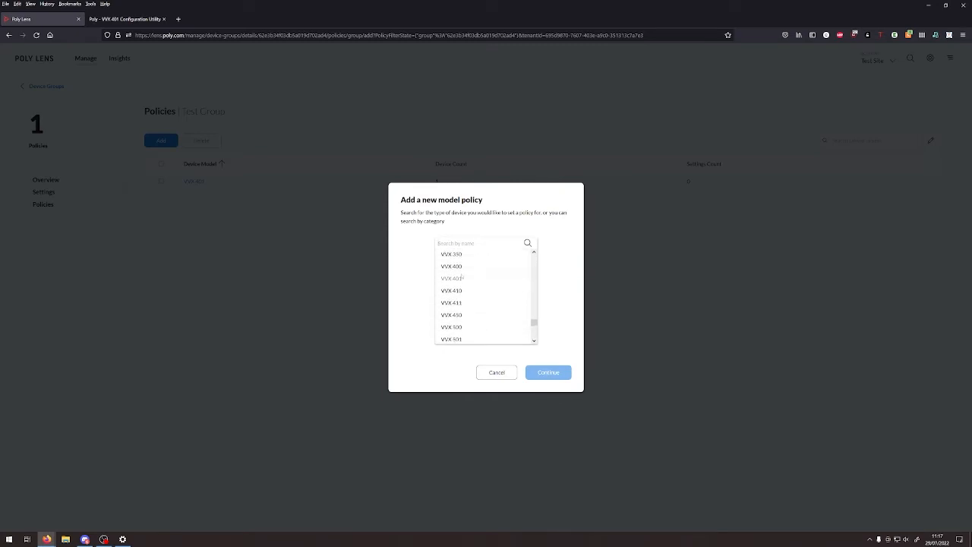
scroll(461, 278, up, 4)
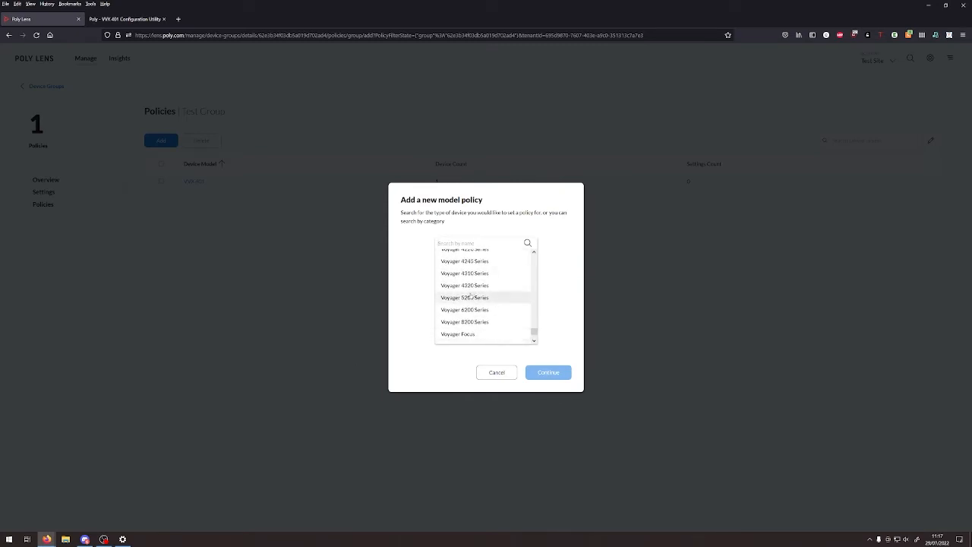
scroll(470, 297, down, 6)
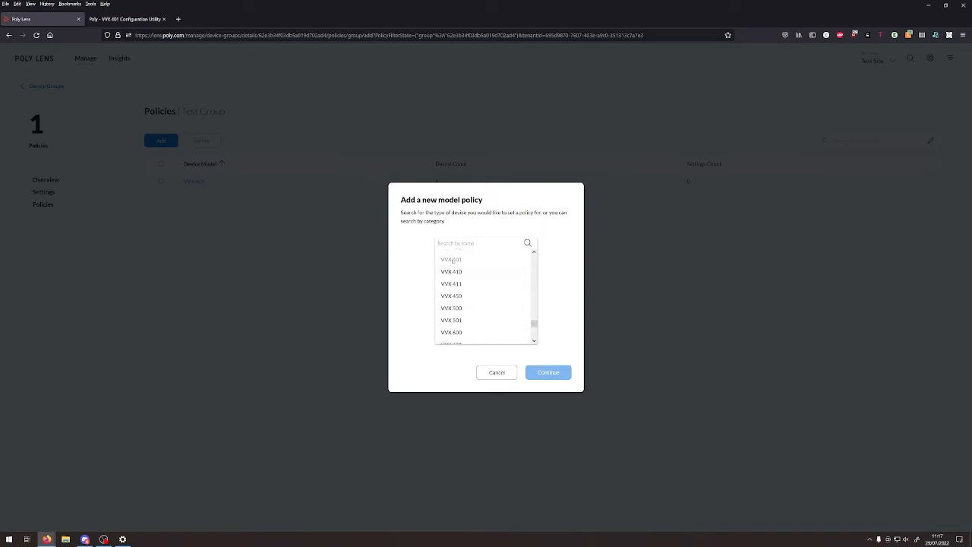
scroll(471, 288, up, 2)
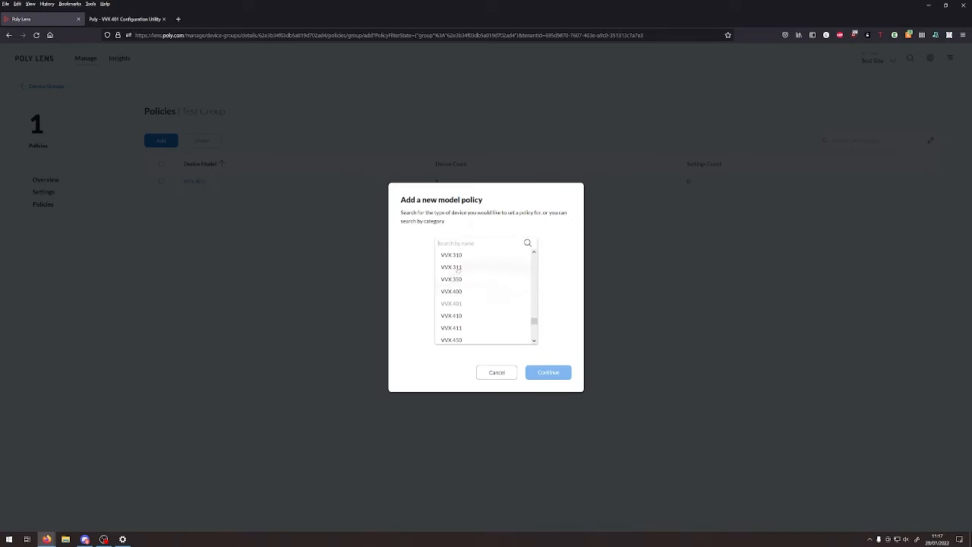
click(177, 294)
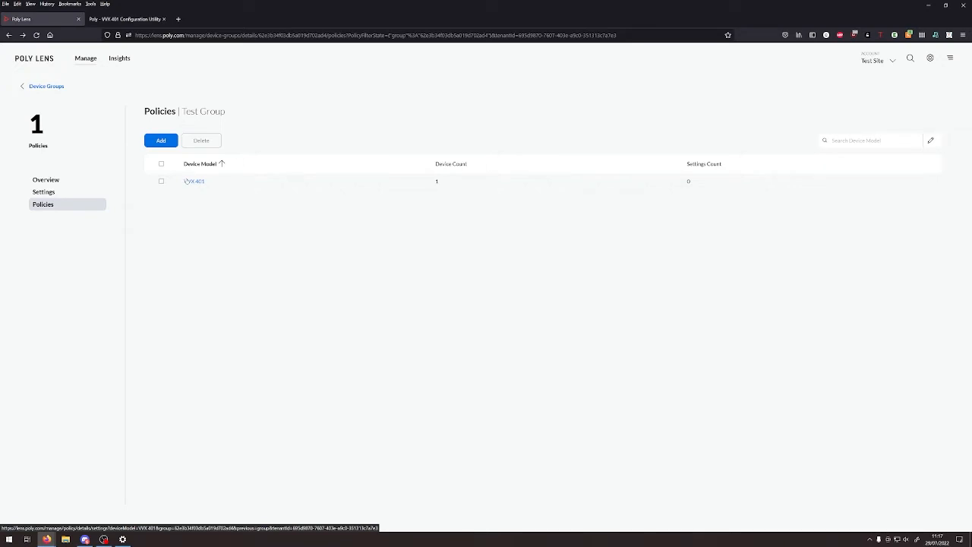
- Open the VVX 401 entry in Test Group's Policies list
click(194, 182)
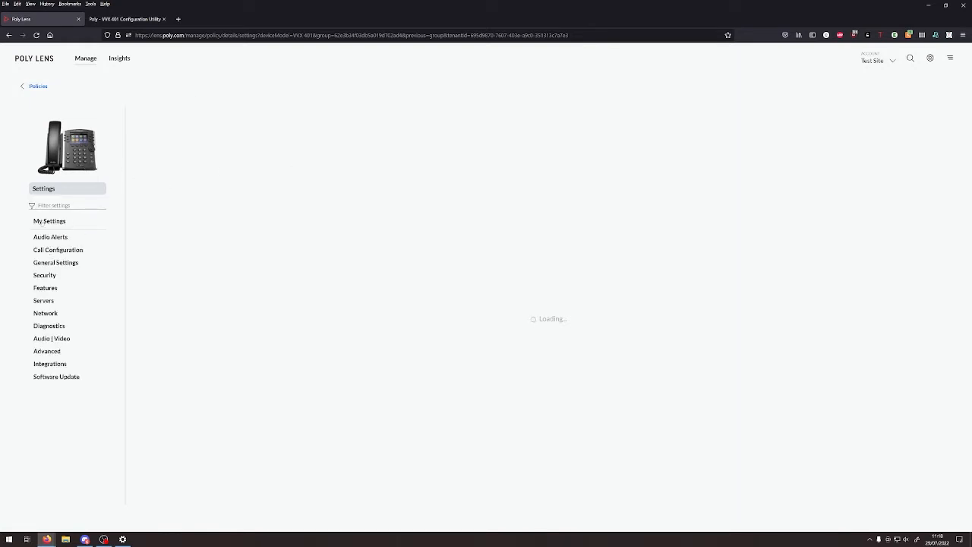
- Paste the copied provisioning server address and set Server Type to HTTPS
click(42, 222)
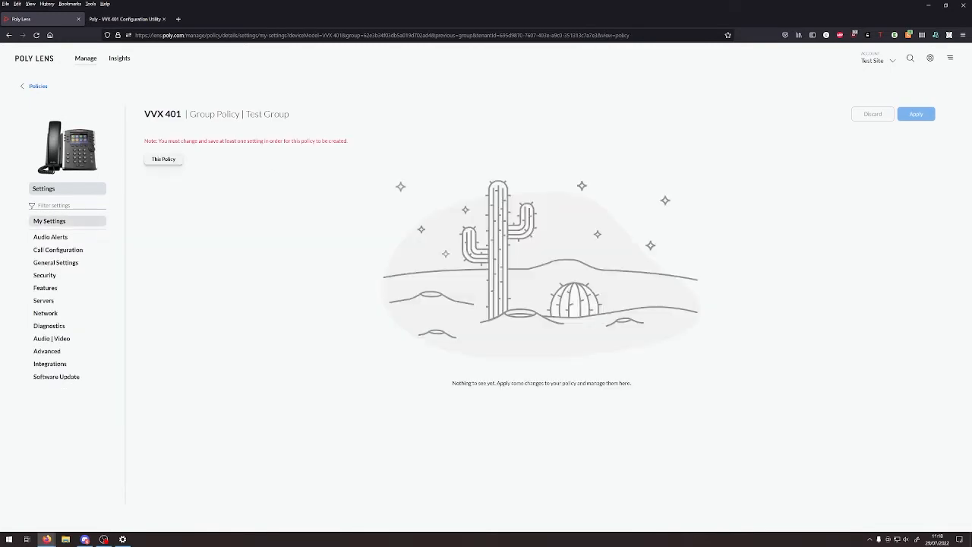
click(43, 301)
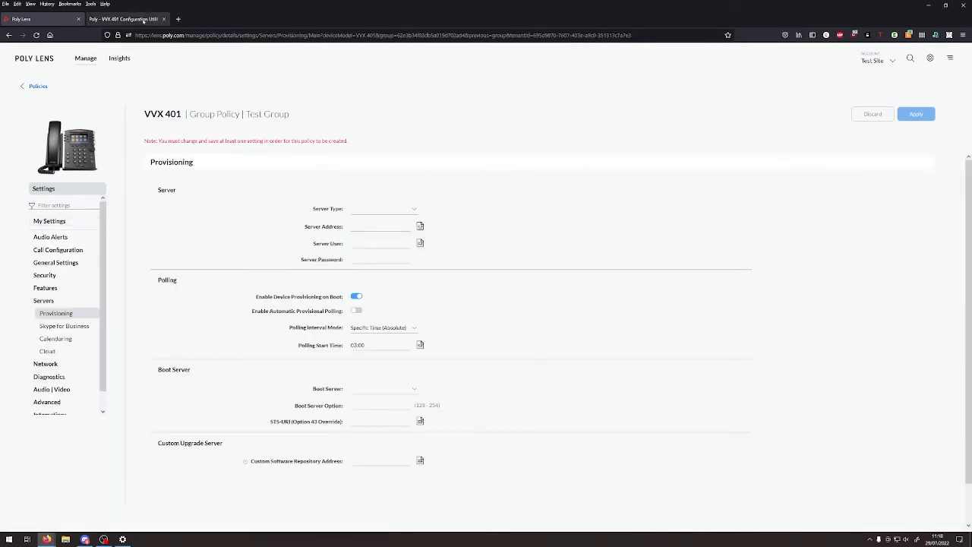
click(125, 19)
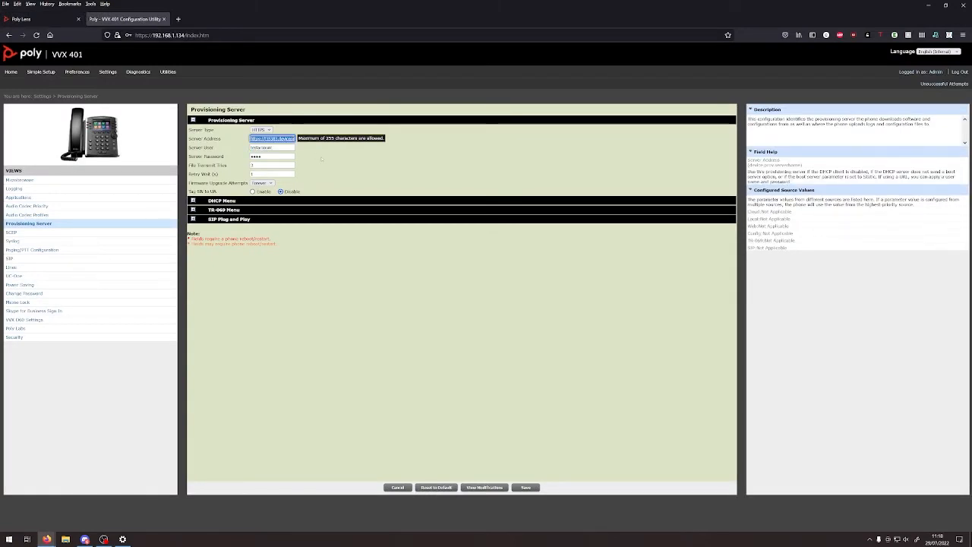
key(ctrl+Tab)
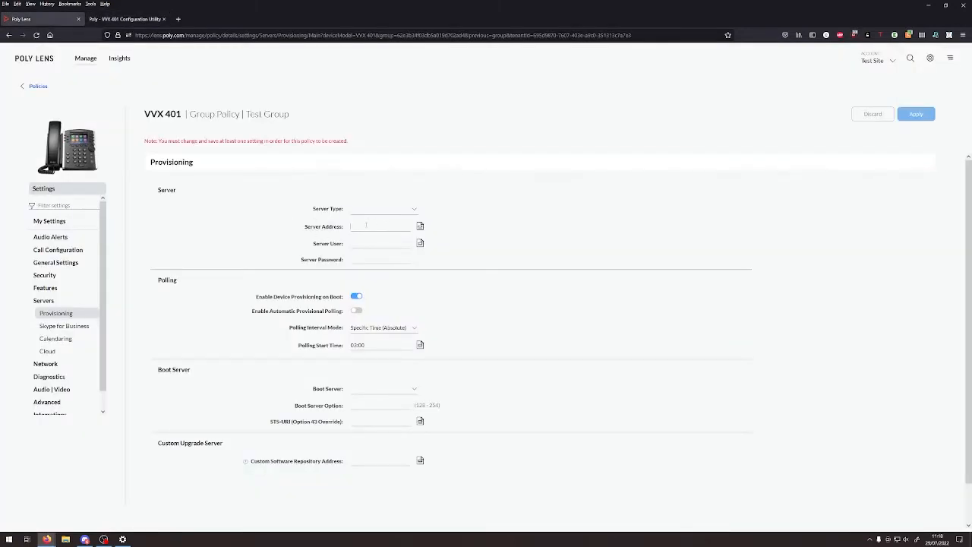
click(365, 225)
key(ctrl+v)
click(384, 214)
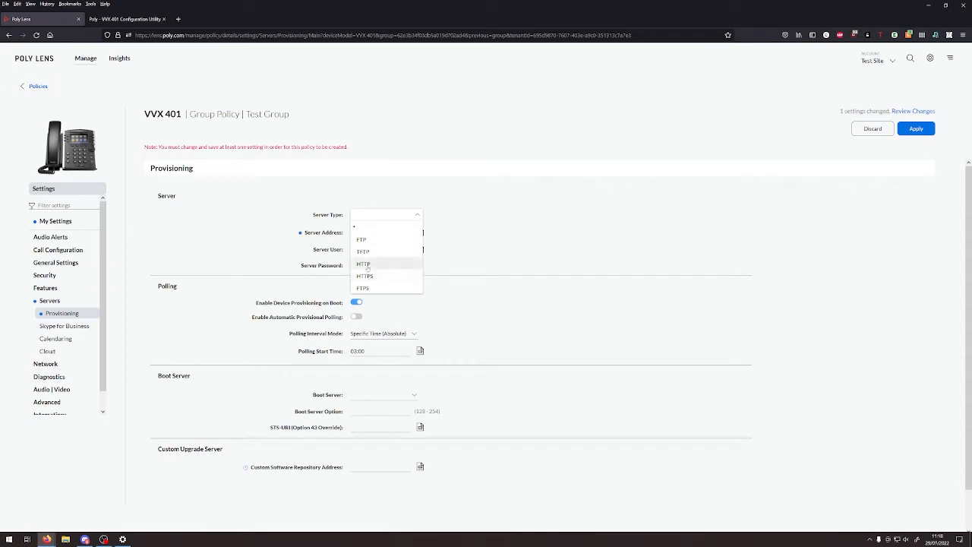
click(364, 276)
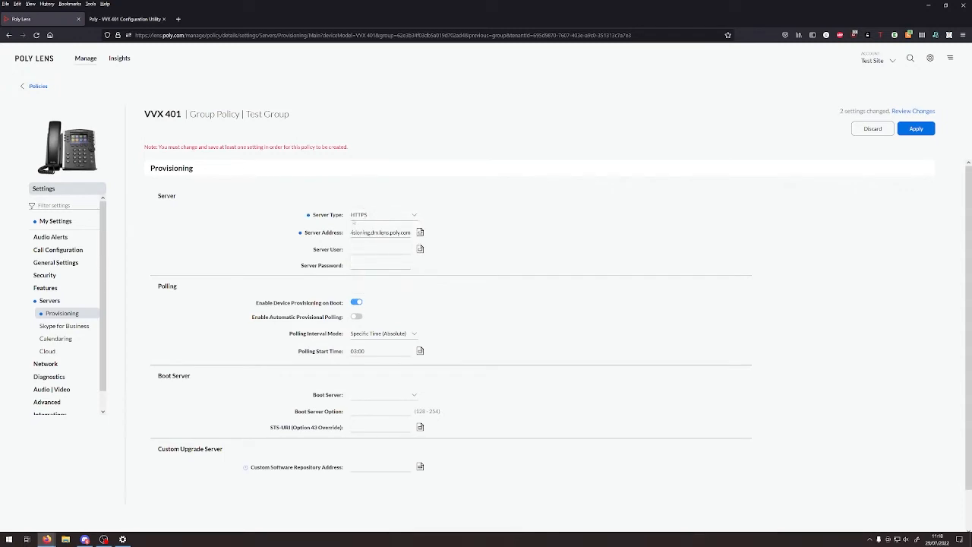
- Enter the provisioning Server User and Server Password for the group policy
text(testaccoun)
text(••••••••)
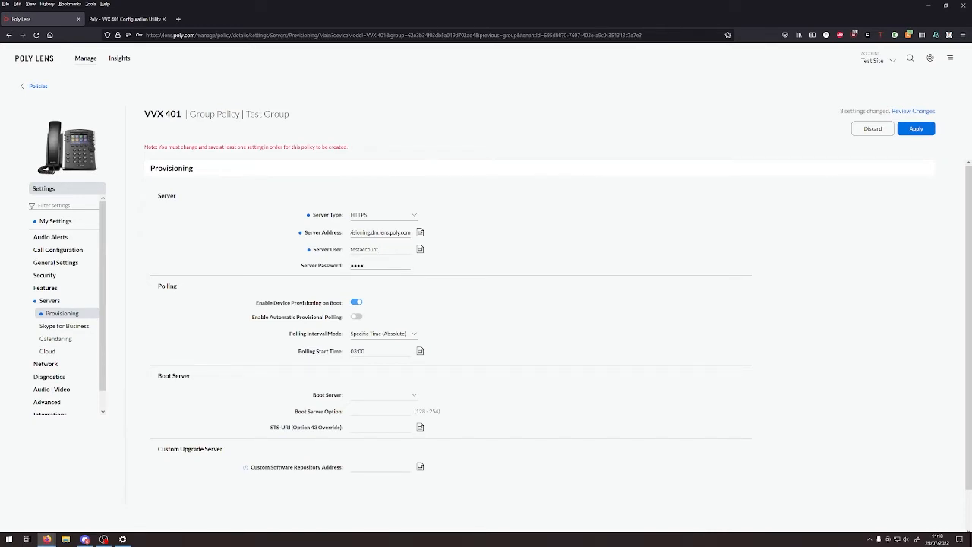
key(ctrl+BackSpace)
text(••••••••)
middle_click(166, 213)
middle_click(216, 247)
middle_click(238, 190)
scroll(91, 351, down, 2)
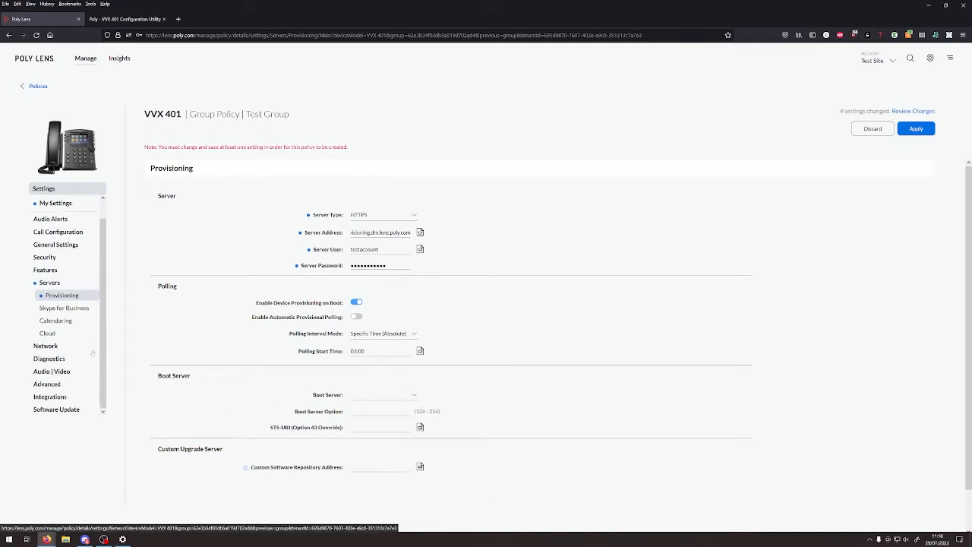
click(62, 308)
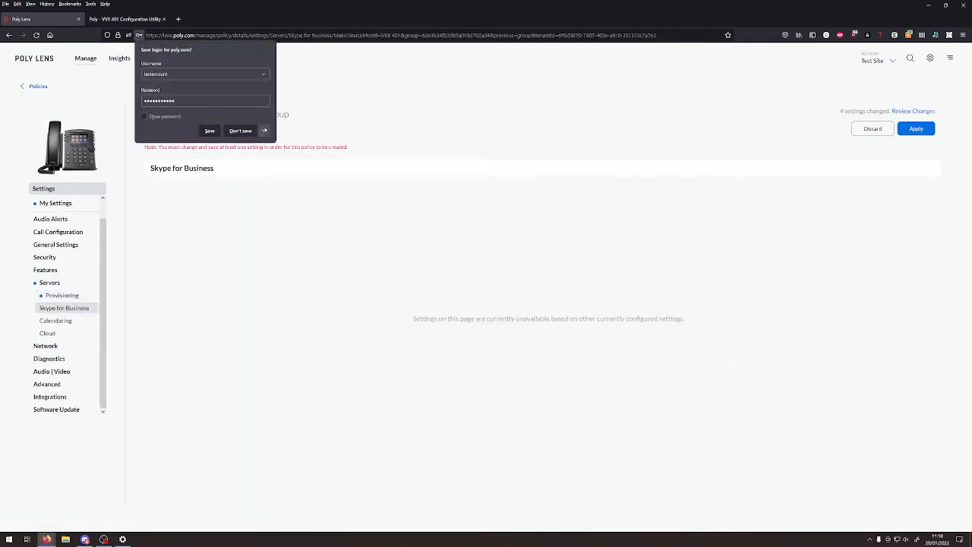
- Dismiss the browser's save-login prompt and look through Calendaring and Software Update settings
click(263, 131)
click(247, 144)
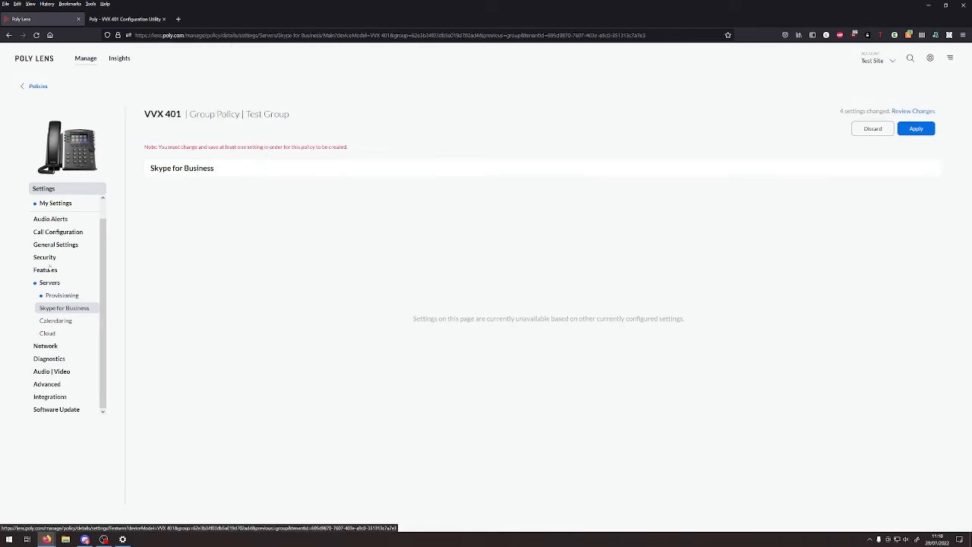
click(54, 320)
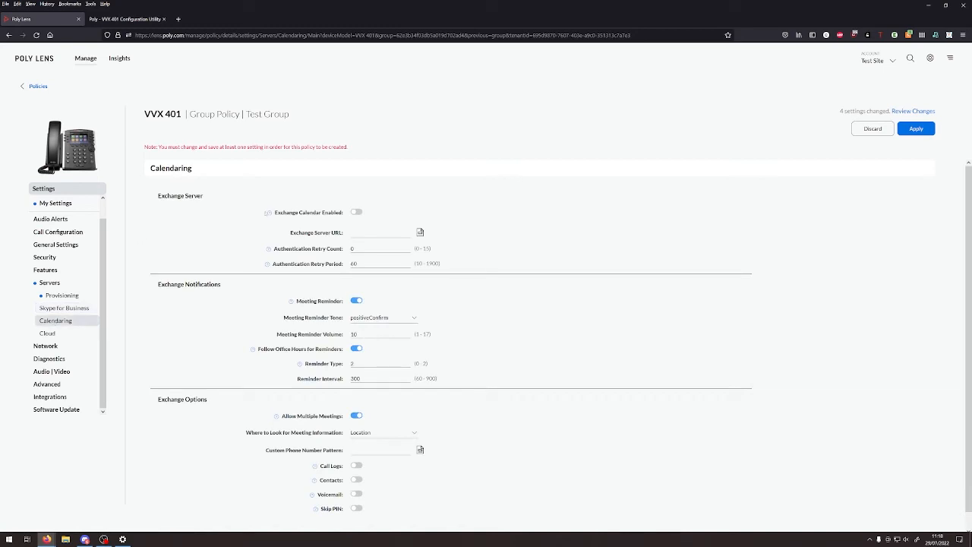
scroll(420, 450, down, 1)
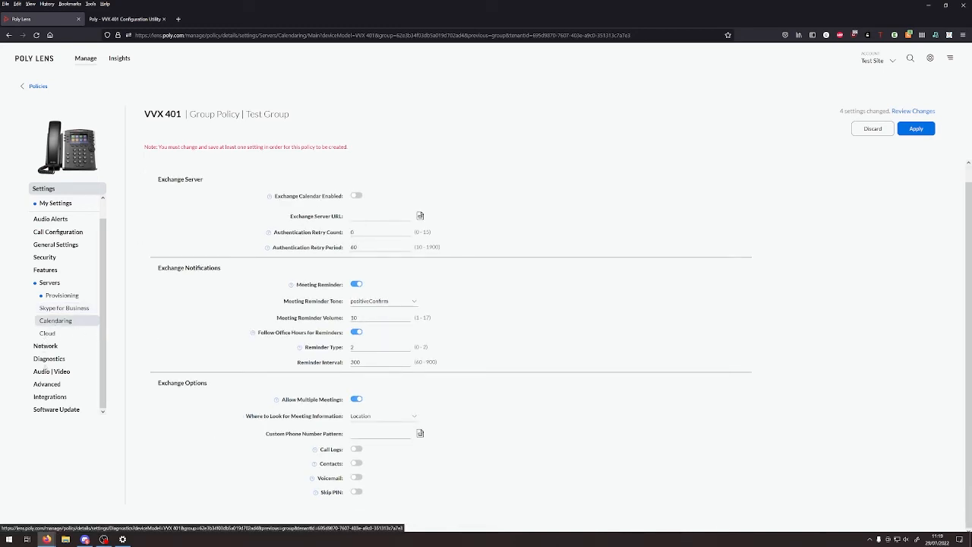
click(57, 409)
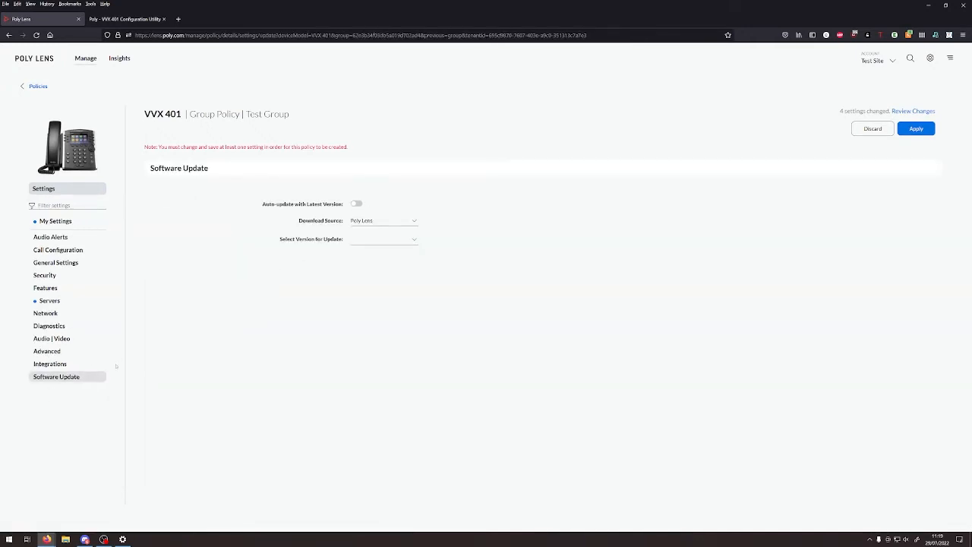
- Enable Teams Lens Assisted Provisioning with SIP Gateway region EMEA and English device language
click(67, 365)
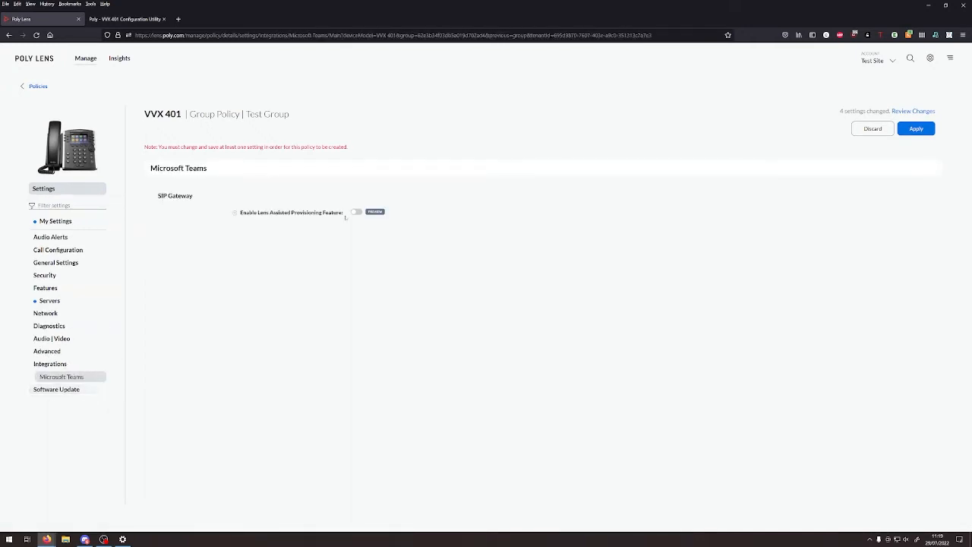
click(356, 212)
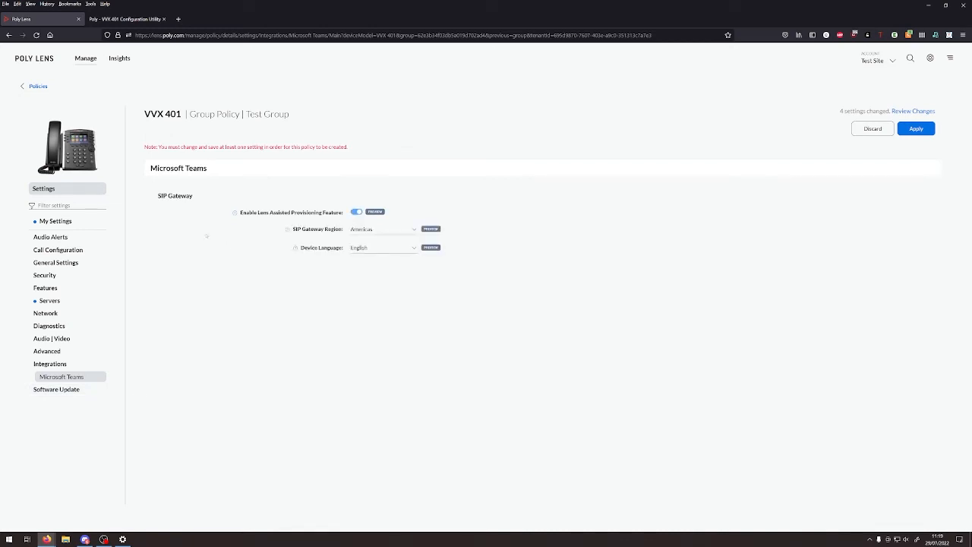
click(384, 230)
click(360, 257)
click(363, 249)
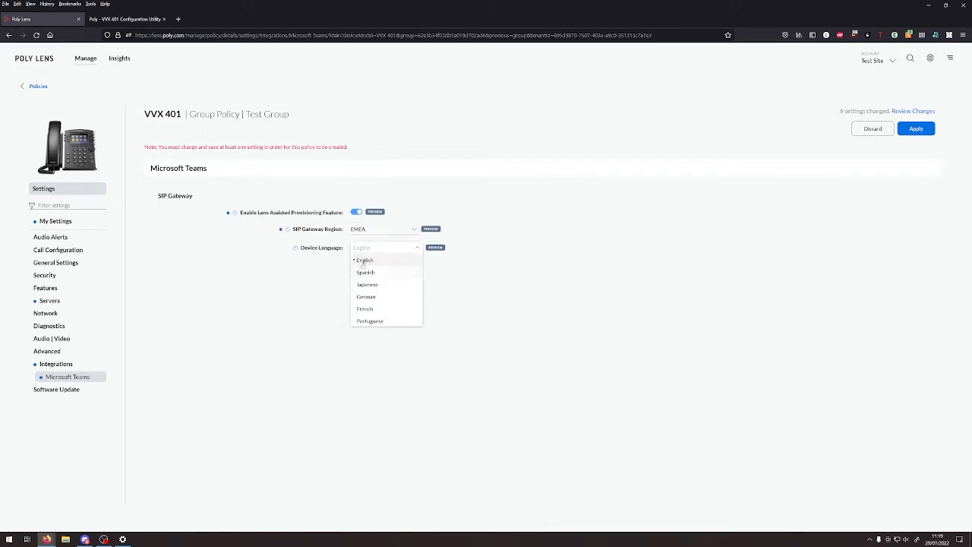
click(359, 258)
click(370, 228)
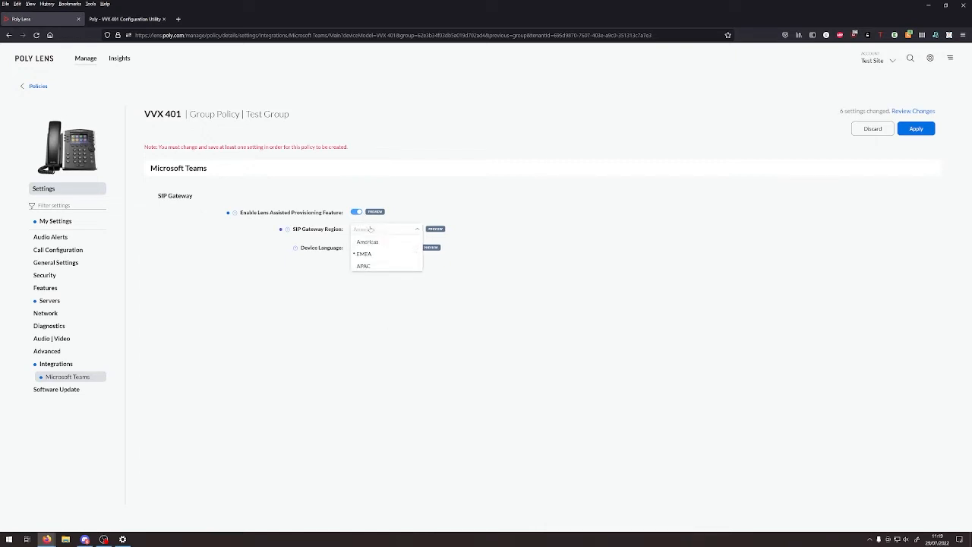
click(553, 253)
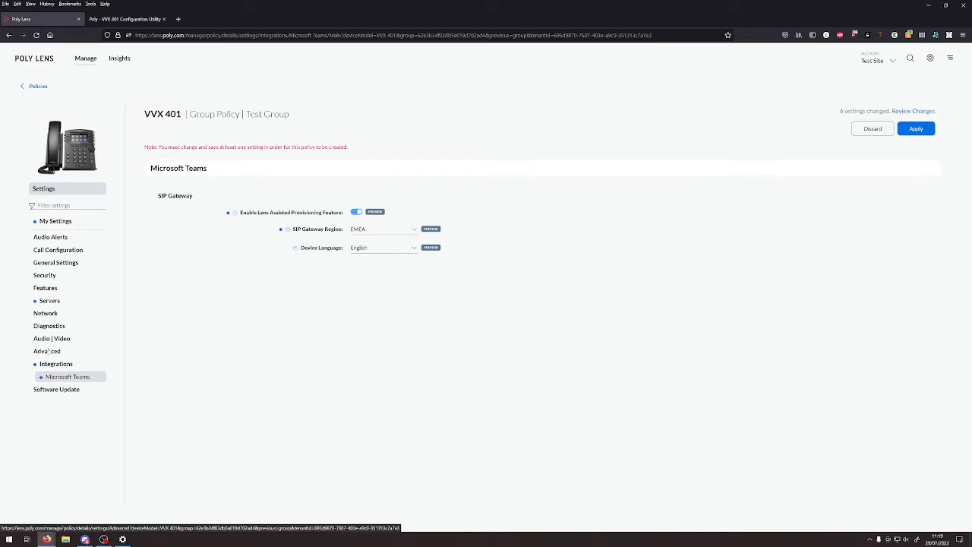
click(47, 351)
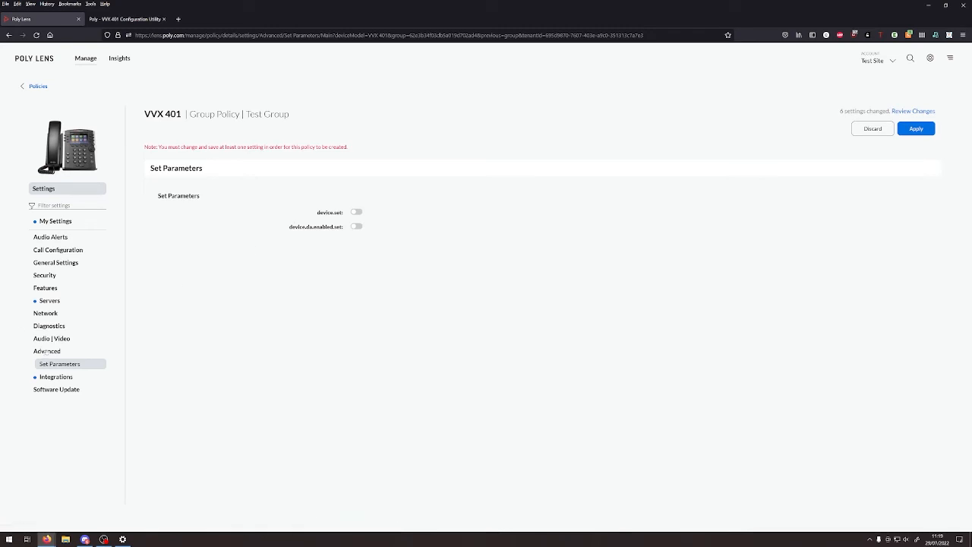
- Set the Provider Base Profile to Generic (OpenSIP) and apply to create the VVX 401 policy
click(49, 265)
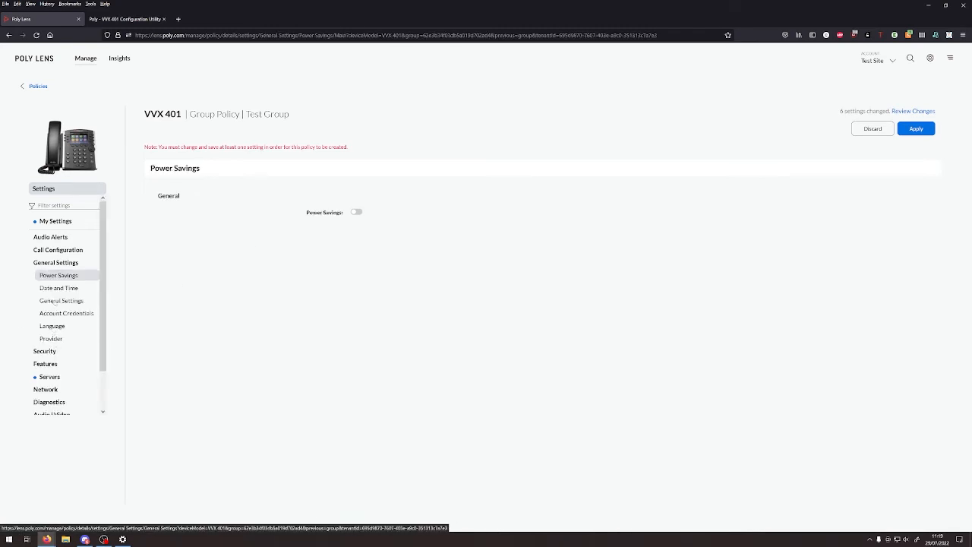
click(59, 301)
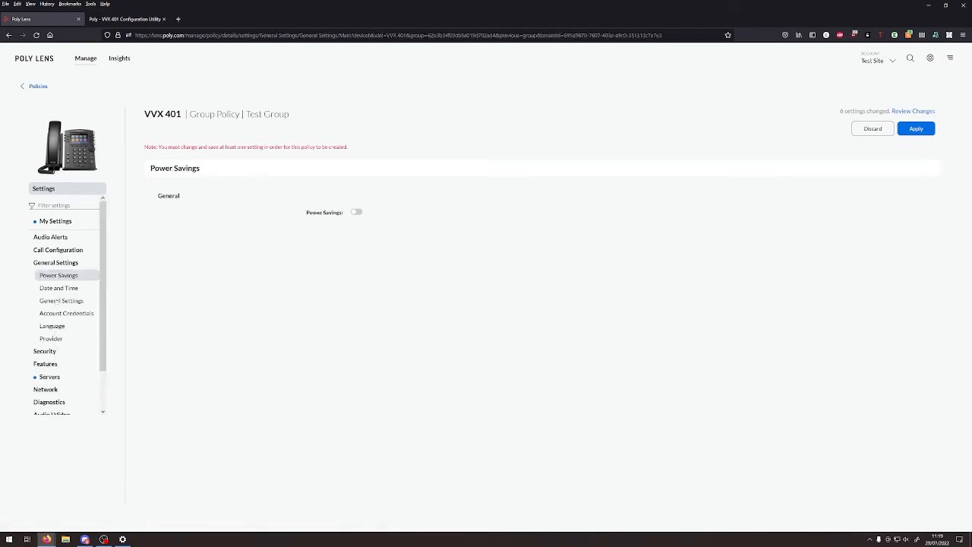
click(67, 337)
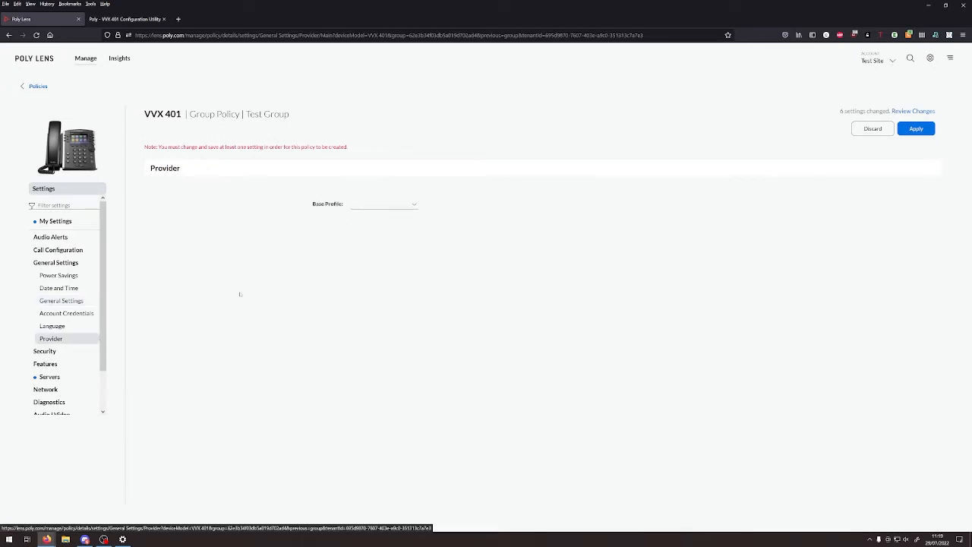
click(382, 206)
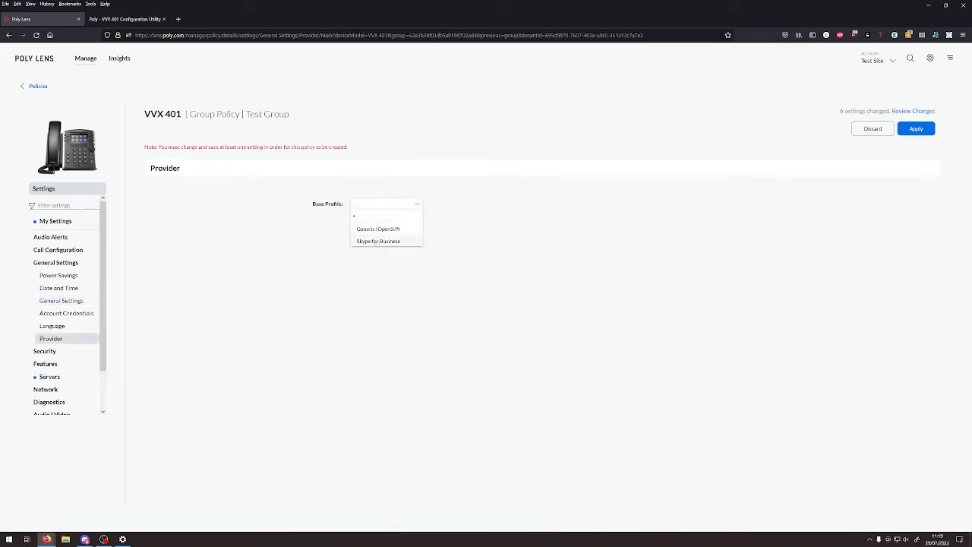
click(380, 228)
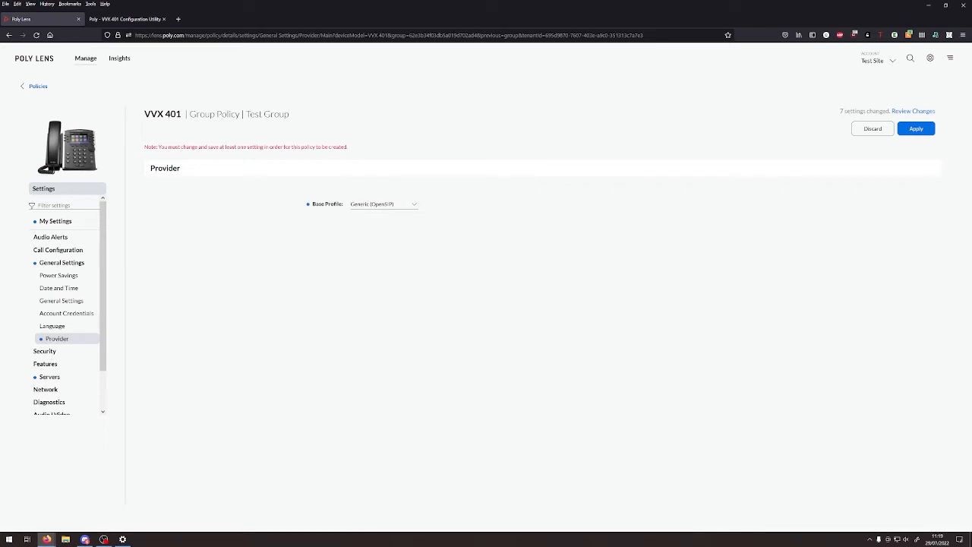
click(916, 128)
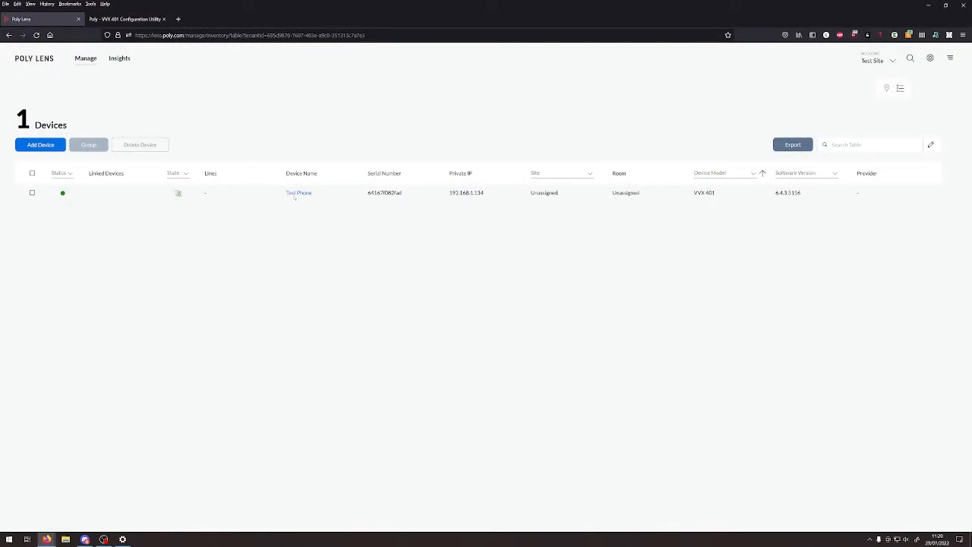
- Check the Test Phone's details, then go to Device Groups and open Test Group
click(296, 194)
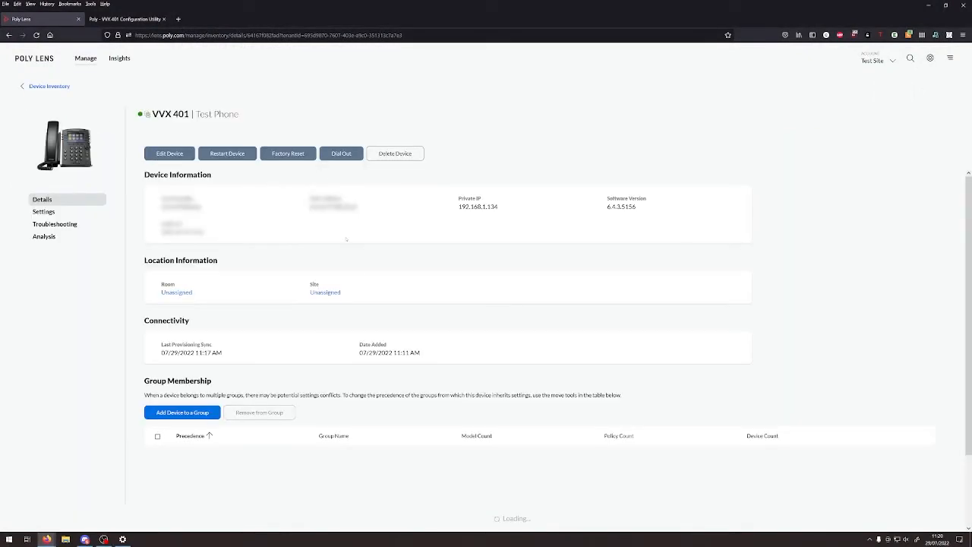
click(87, 60)
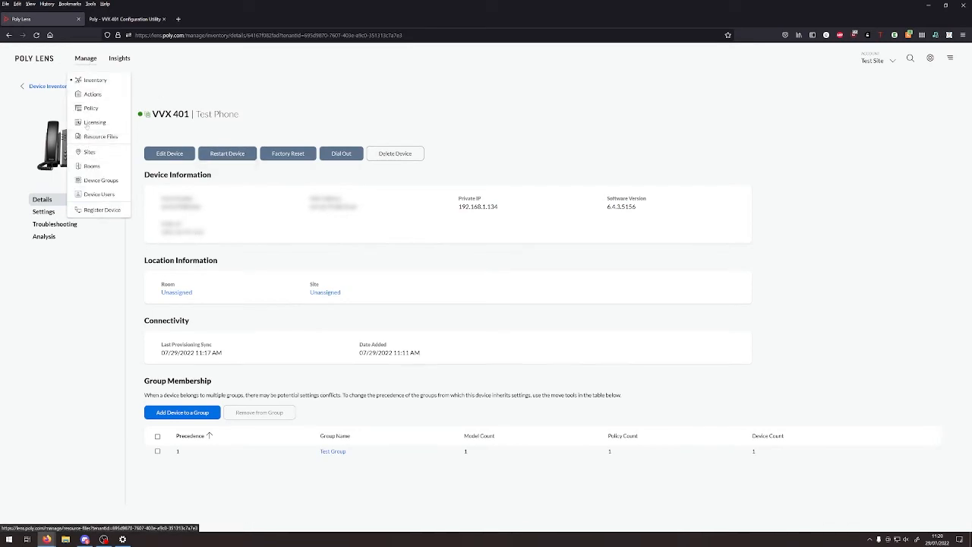
click(91, 186)
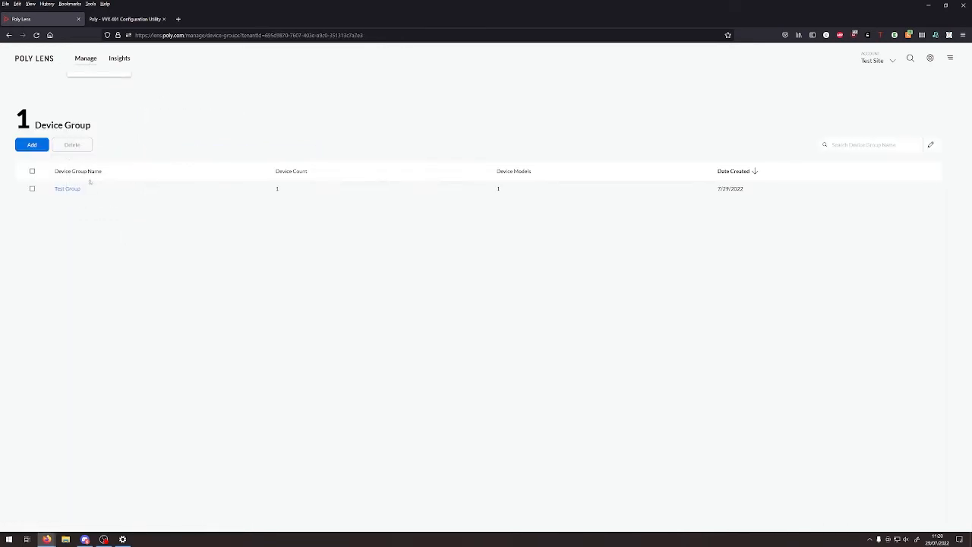
click(66, 187)
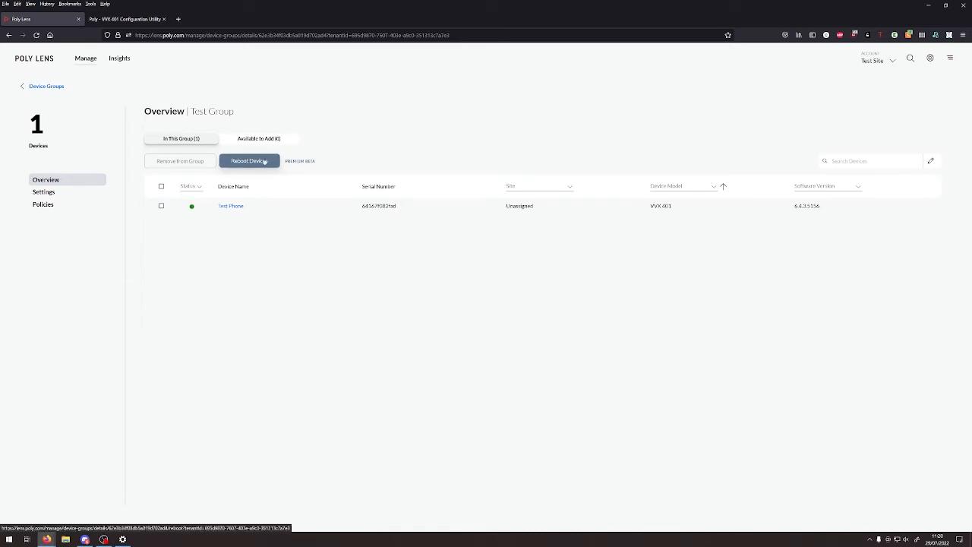
- Reboot all devices in Test Group and confirm the restart
click(264, 161)
click(536, 326)
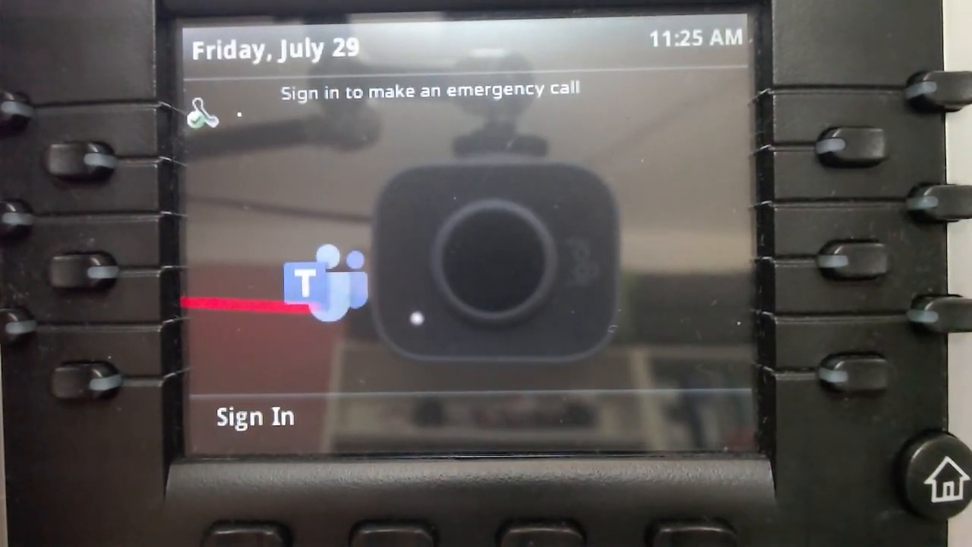
- Press Sign In on the VVX 401 to get the device login address and pair code
click(250, 535)
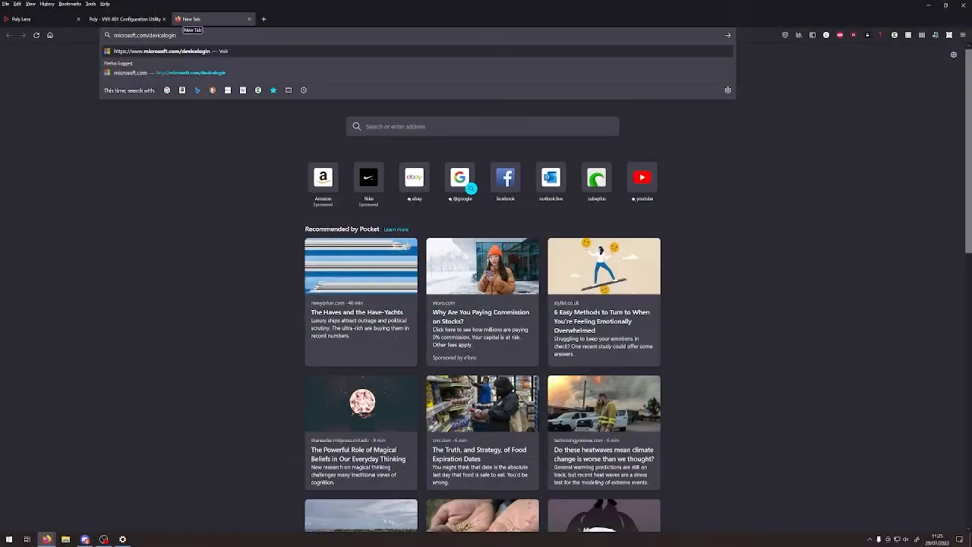
- Open microsoft.com/devicelogin and submit the pair code shown on the phone
key(Return)
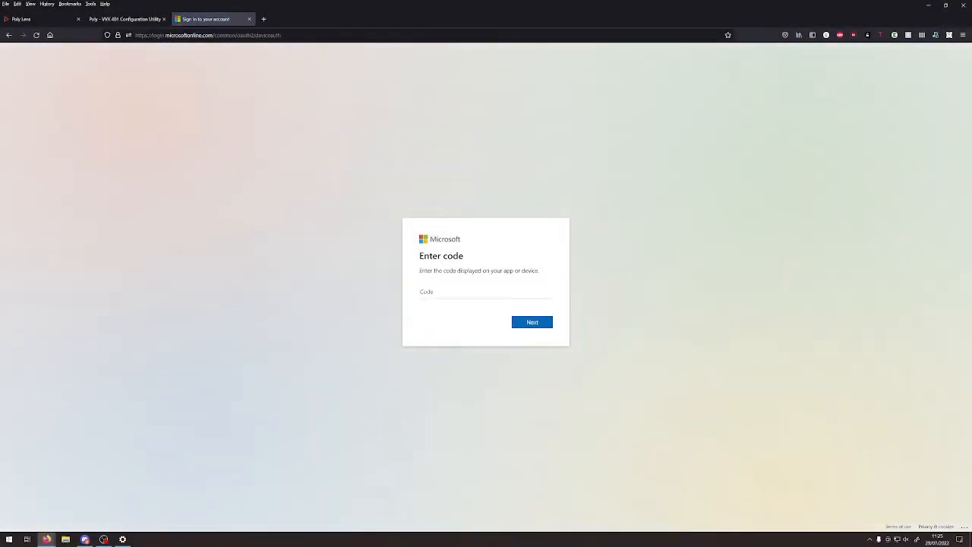
text(DWXNGT4XD)
key(Return)
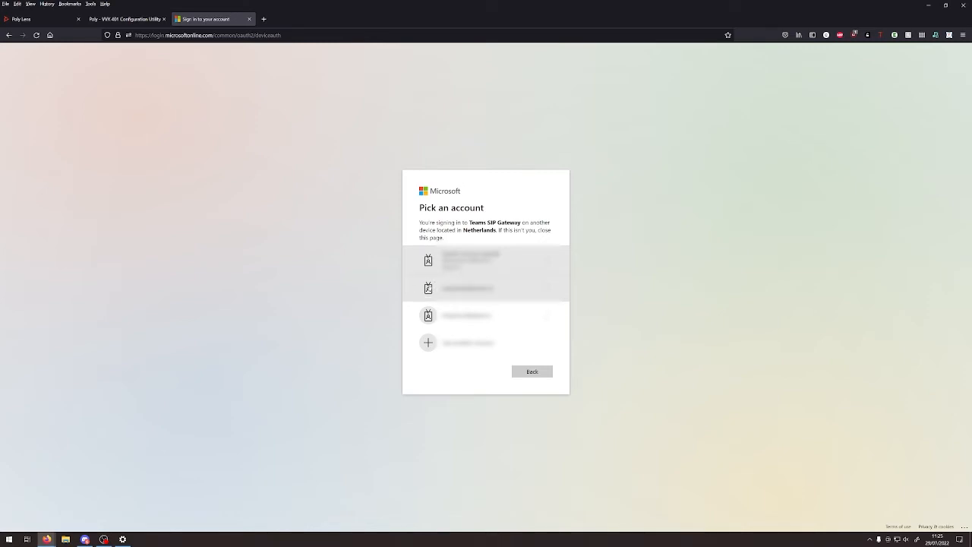
- Sign in with the chosen account and its password, confirm Teams SIP Gateway, and close the tab
click(448, 288)
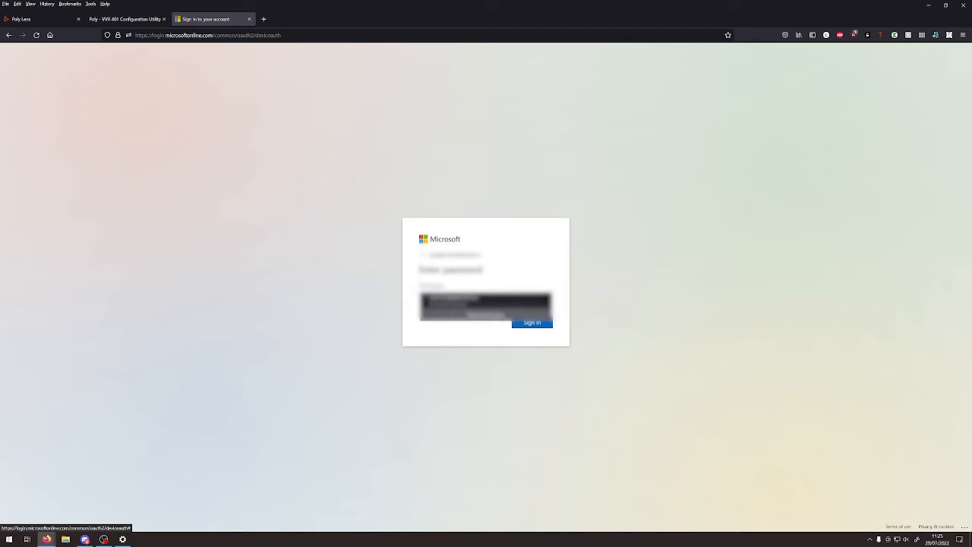
text(•)
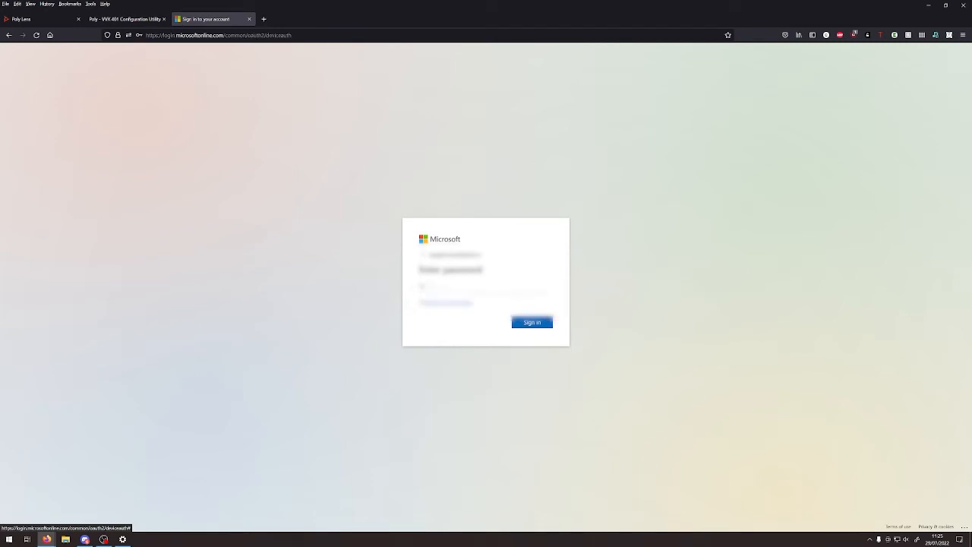
key(BackSpace)
key(Escape)
key(ctrl+v)
key(Return)
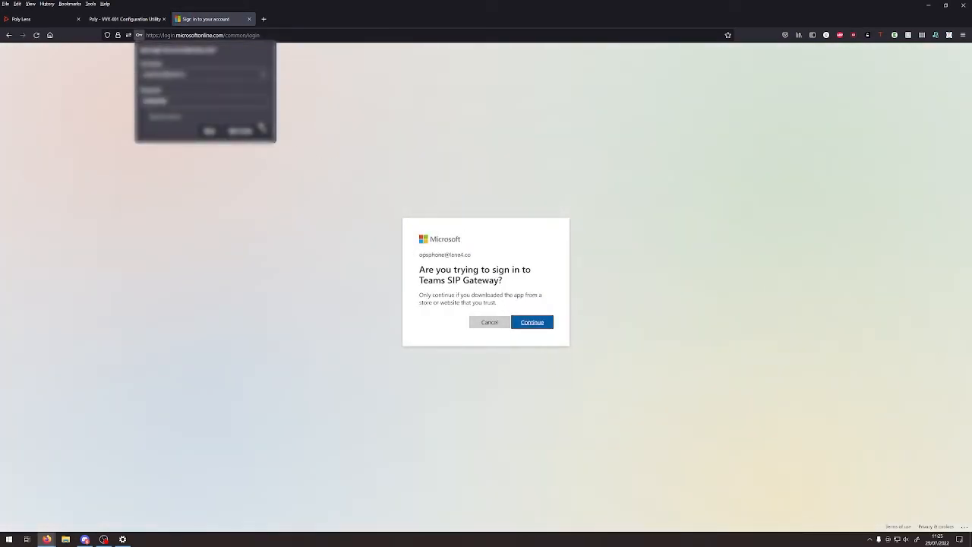
click(531, 322)
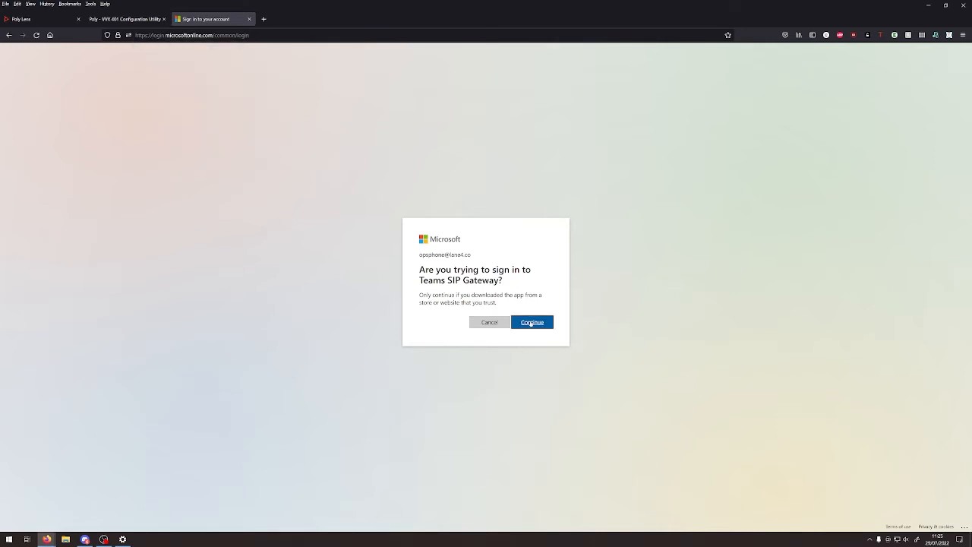
click(532, 322)
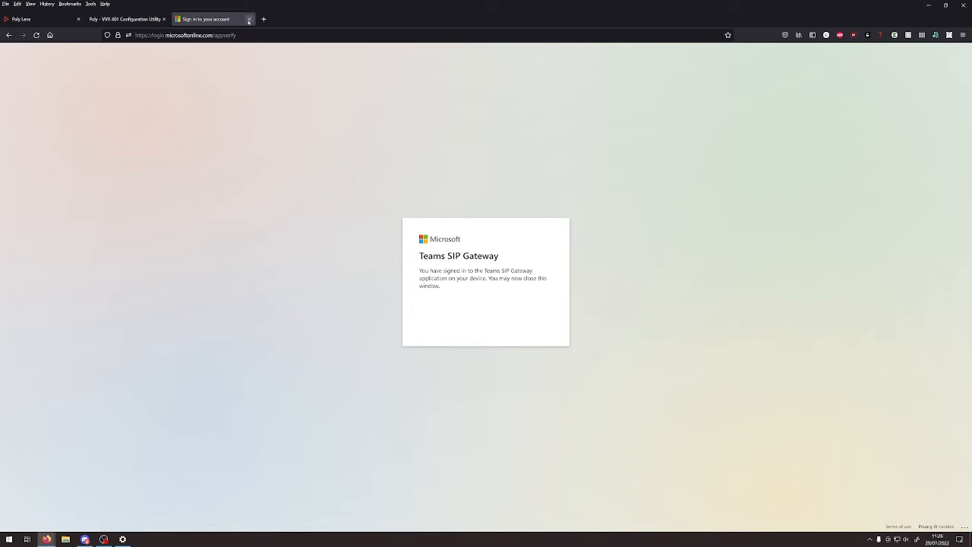
click(249, 19)
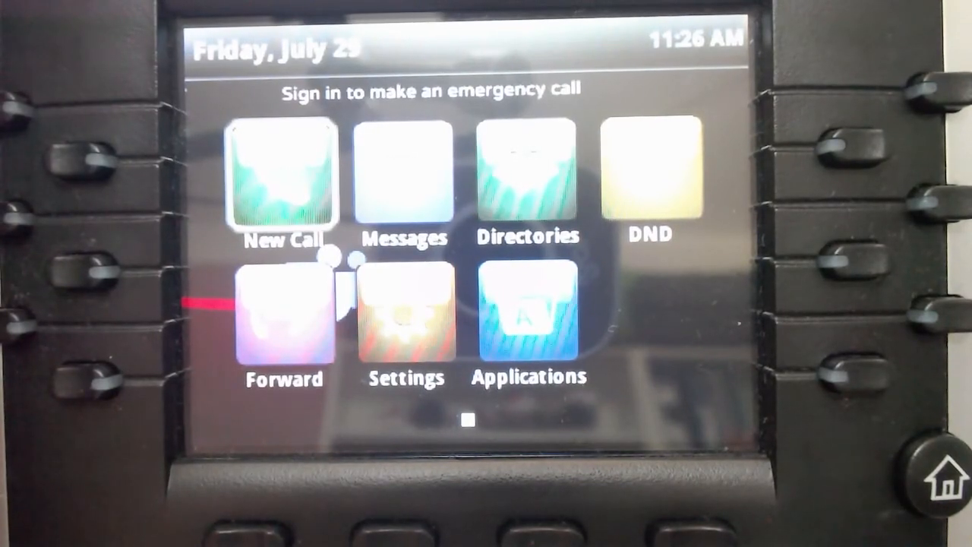
- On the phone, choose Settings > Basic > Restart Phone and confirm with Yes
key(Down)
key(Right)
key(Return)
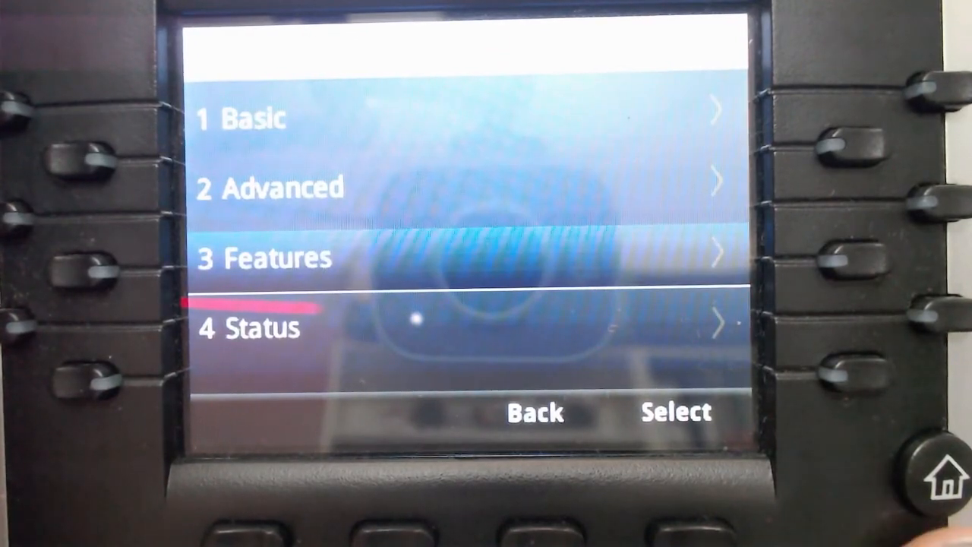
key(Up)
key(Up)
key(Return)
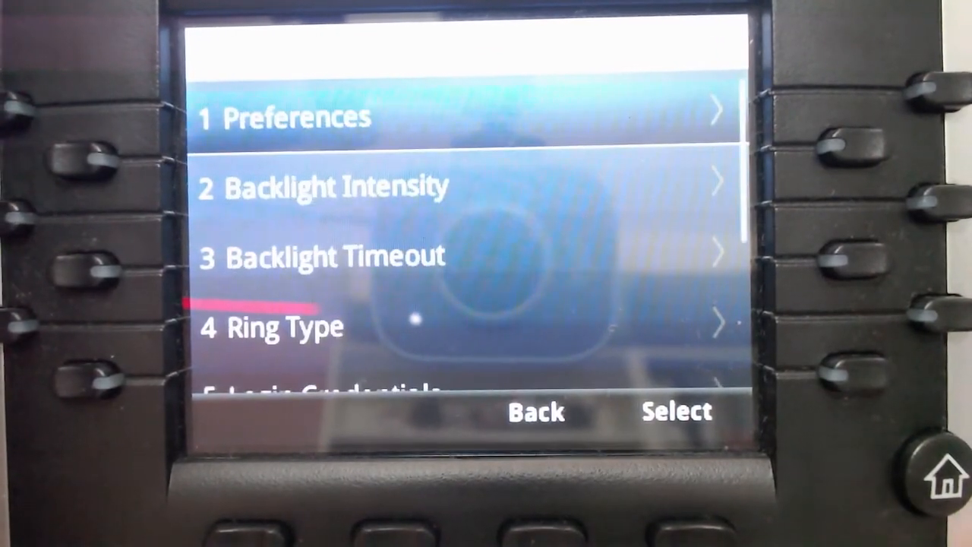
key(Down)
key(Down)
key(Down)
key(Down)
key(Down)
key(Down)
key(Down)
key(Down)
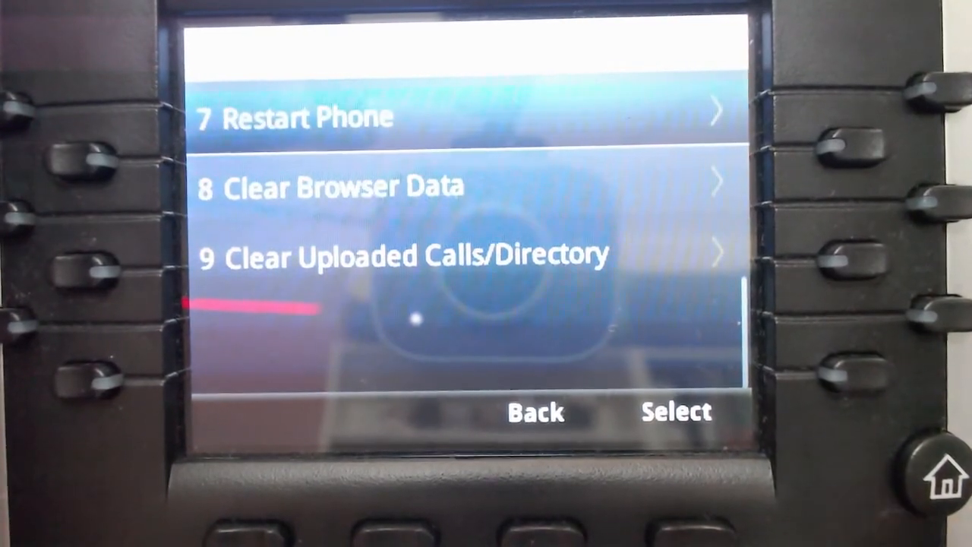
key(Return)
click(690, 531)
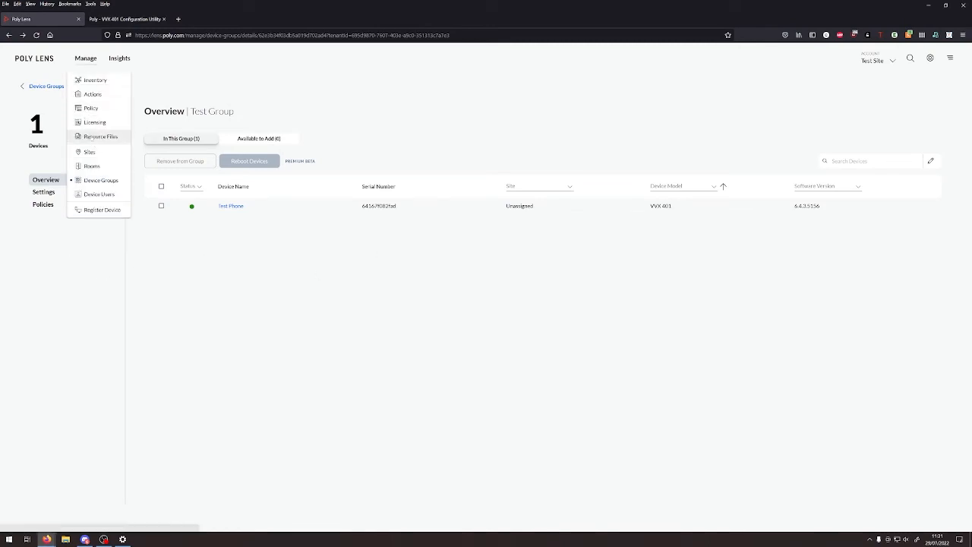
- Add sony-ericsson.wav under Resource Files, then move on to the Device Groups list
middle_click(95, 136)
key(ctrl+w)
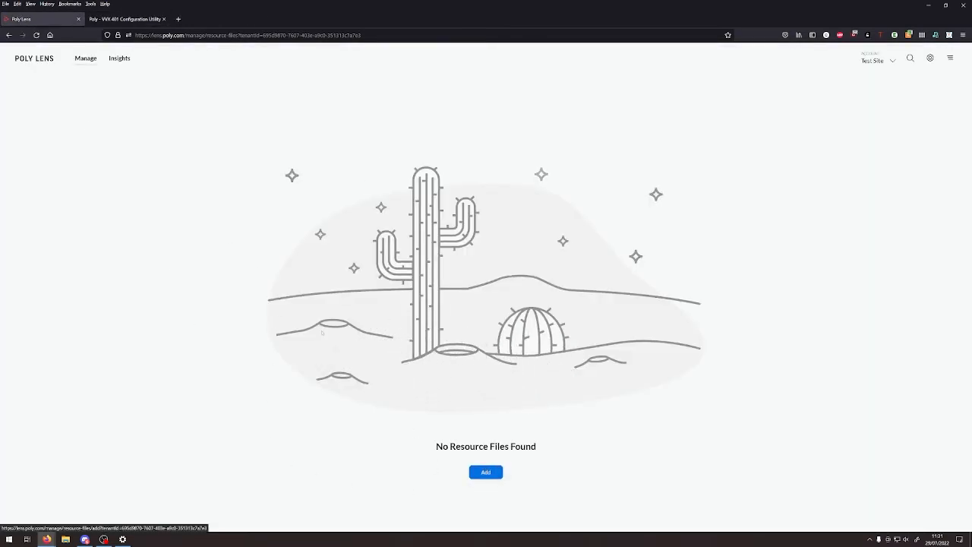
click(486, 472)
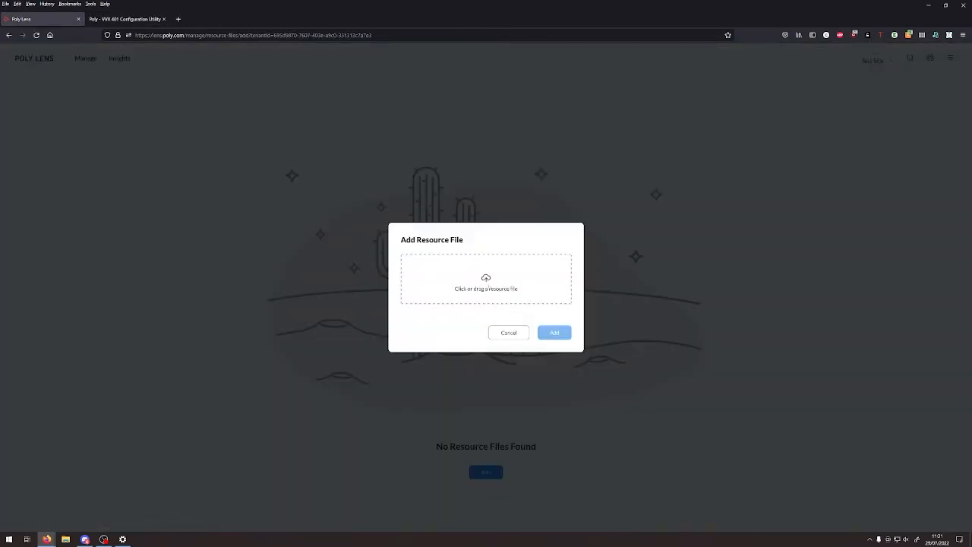
click(486, 282)
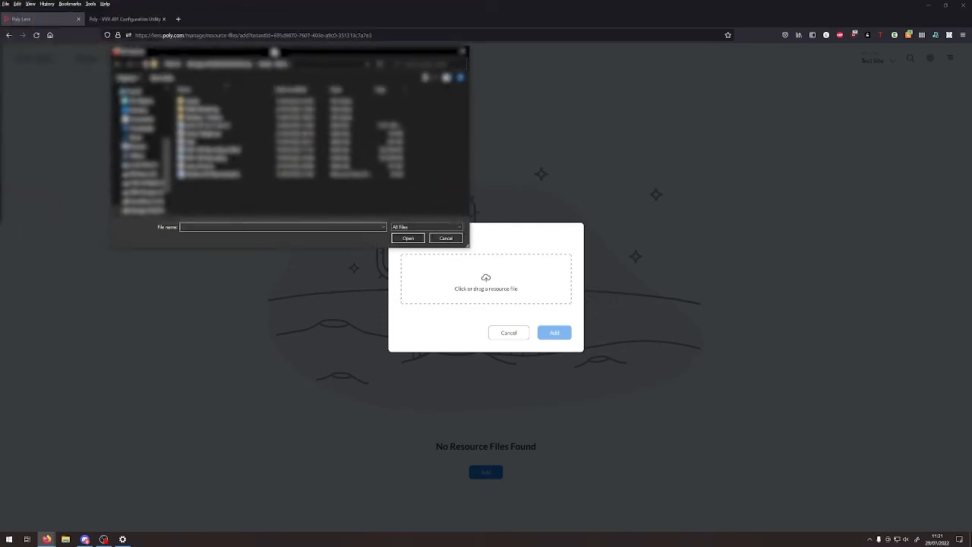
double_click(160, 185)
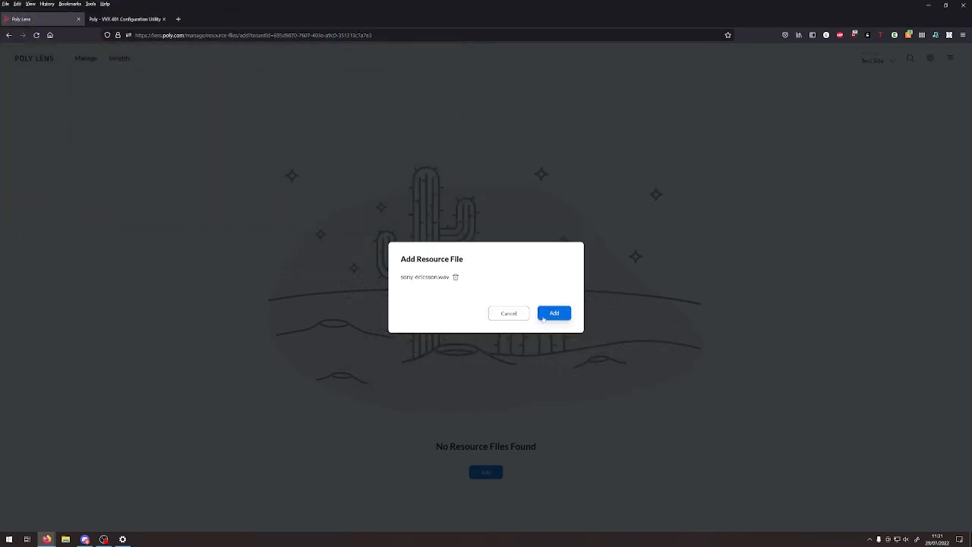
click(543, 316)
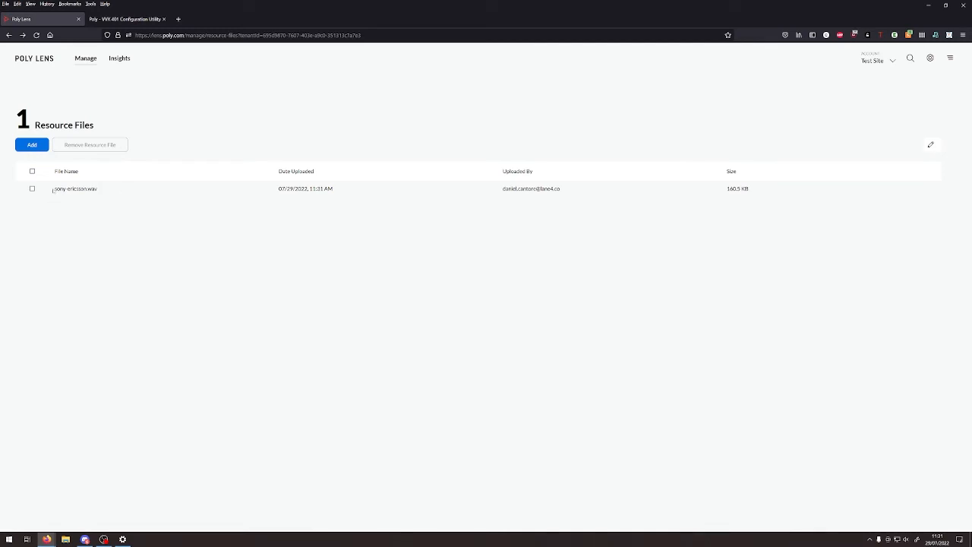
drag(53, 190, 86, 196)
click(112, 230)
- In Test Group's VVX 401 policy, choose sony-ericsson.wav for Audio Alerts > Custom Audio Files 1
mouse_move(87, 61)
click(94, 183)
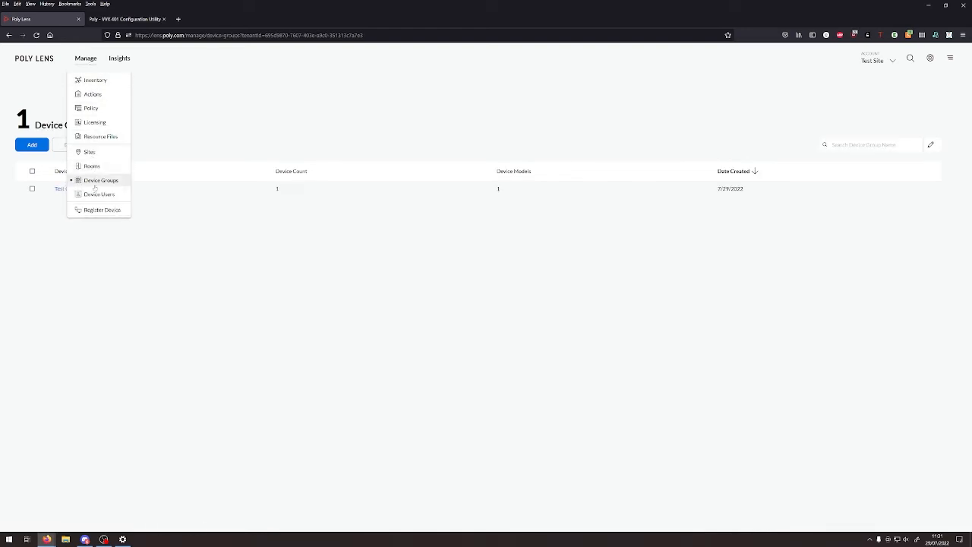
click(67, 189)
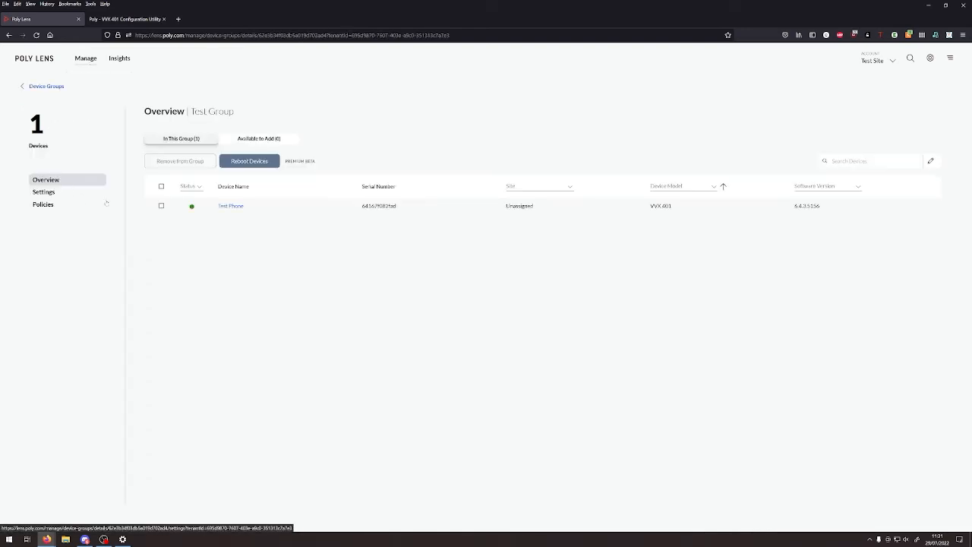
click(76, 206)
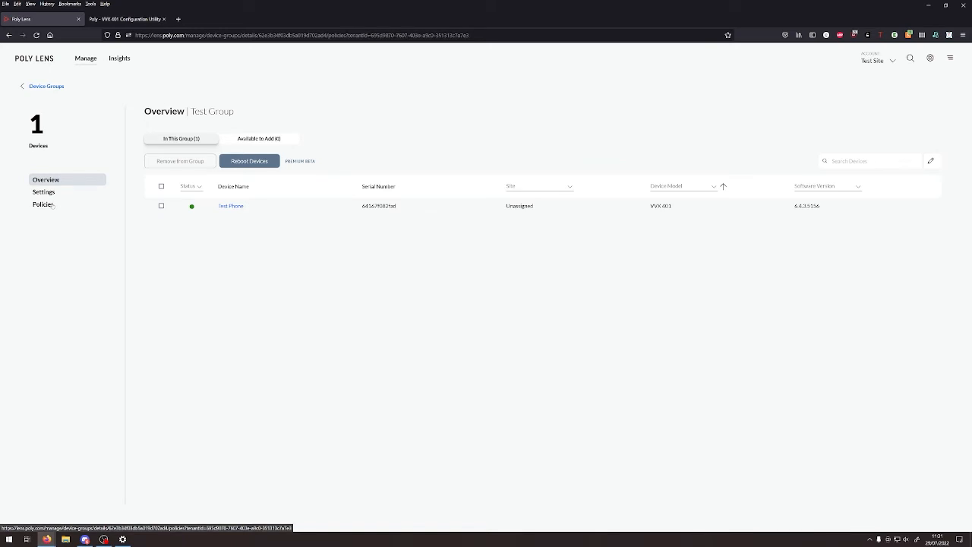
click(192, 182)
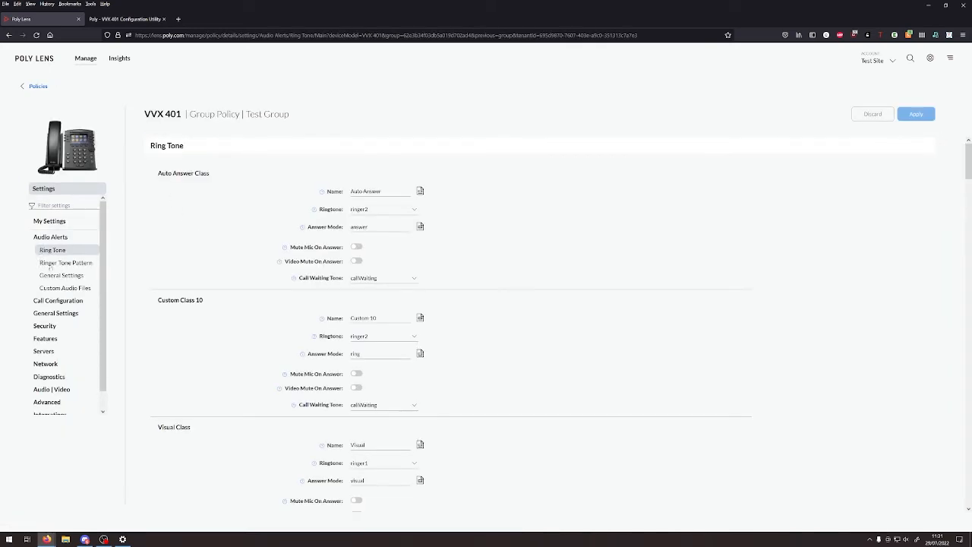
click(65, 288)
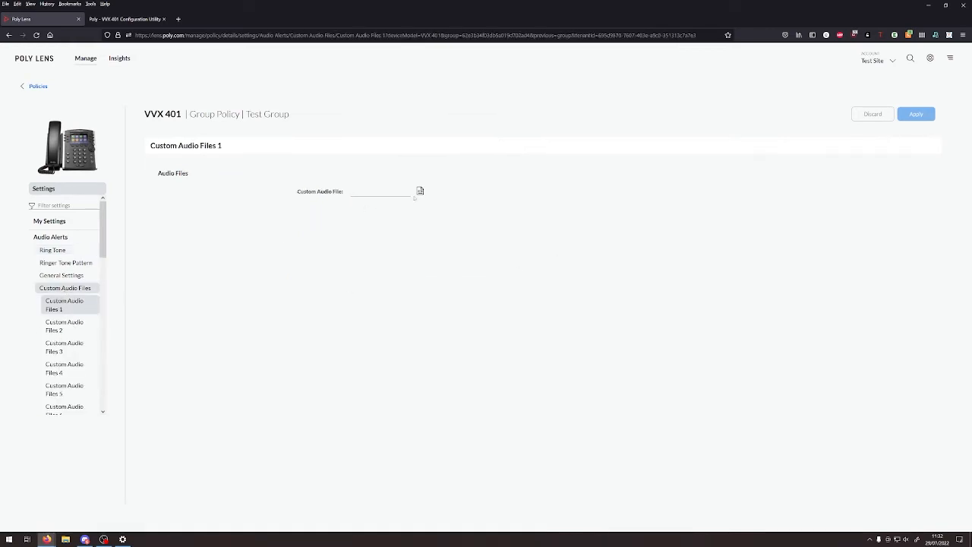
click(418, 192)
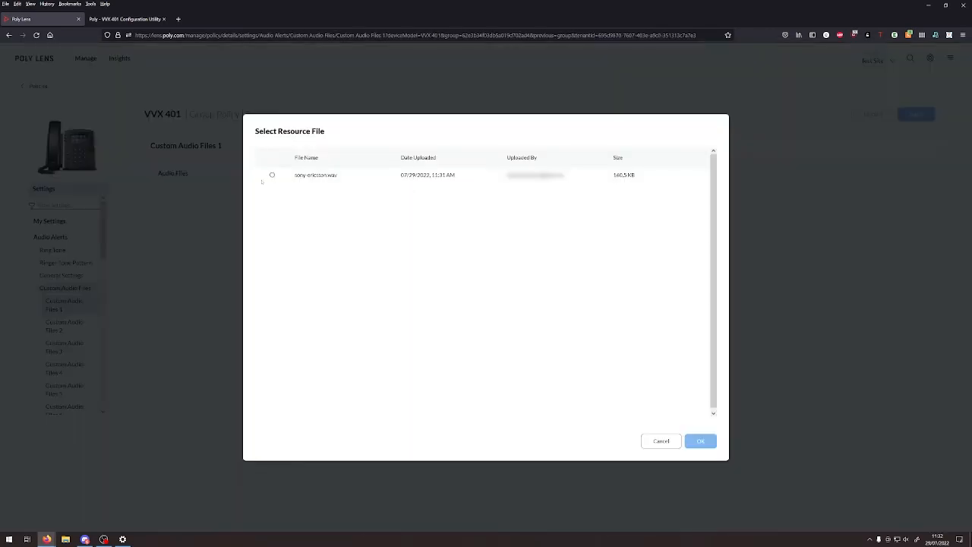
click(273, 176)
click(698, 441)
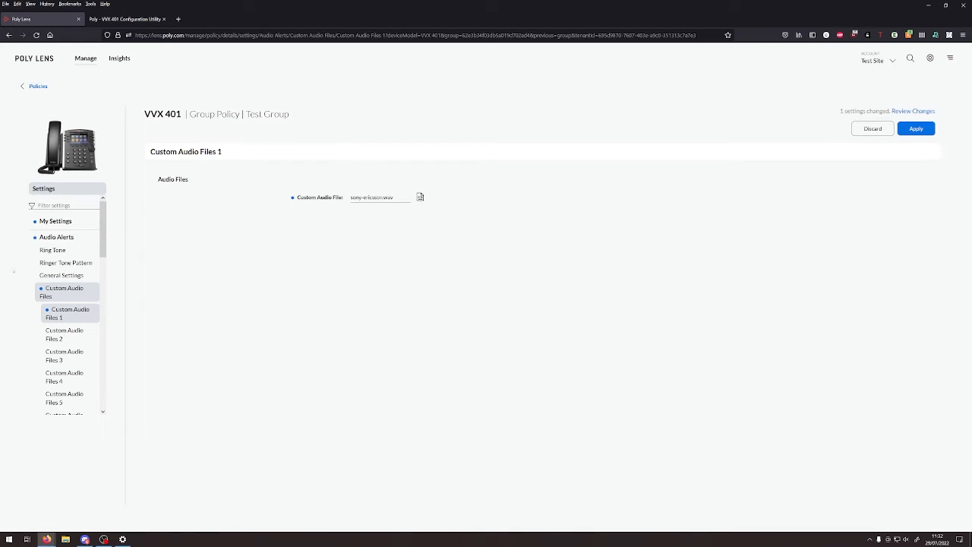
click(61, 264)
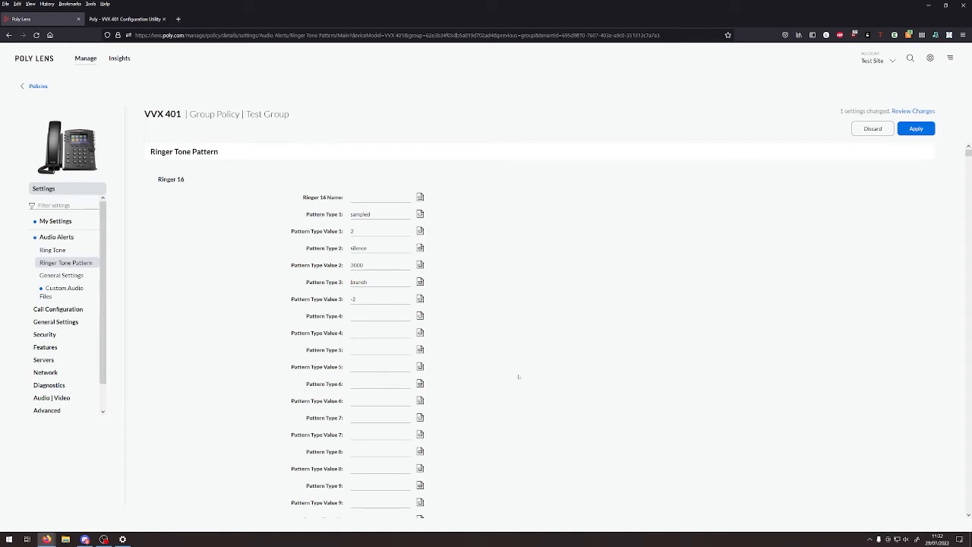
- Find Ringer 15 on the Ringer Tone Pattern page and edit its name, typing 'rricson'
scroll(243, 238, down, 3)
scroll(237, 248, up, 3)
scroll(228, 258, down, 1)
scroll(195, 256, up, 1)
scroll(200, 271, down, 8)
key(ctrl+f)
text(ringer 15)
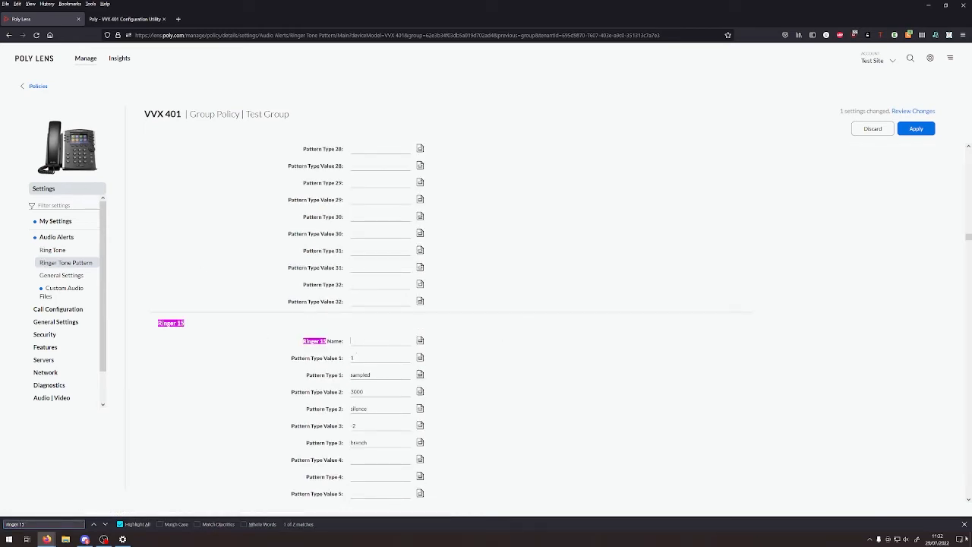
click(363, 342)
key(Escape)
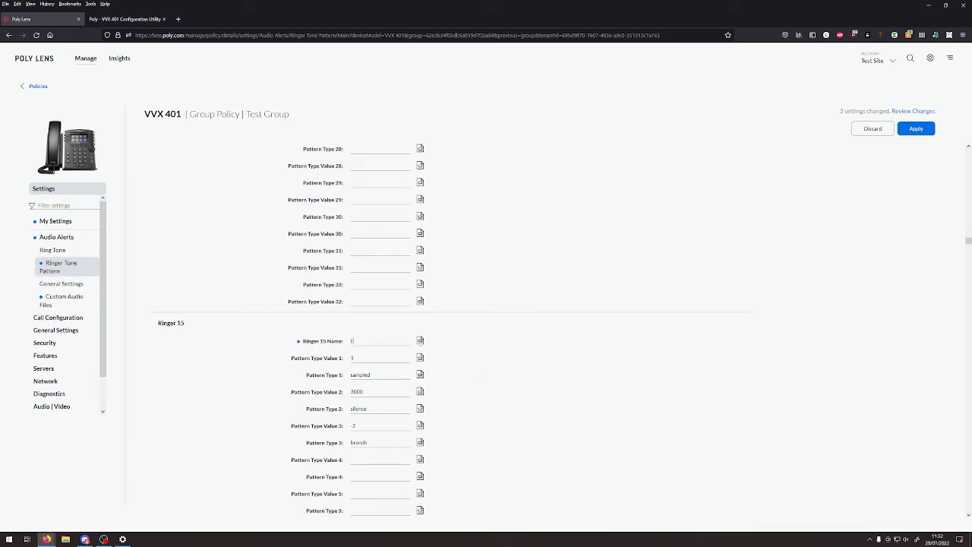
text(rricson)
- Set Ringer 15 Pattern Type Value 1 to 3 and adjust the 3000 silence value, then open General Settings
double_click(352, 358)
text(3)
scroll(379, 356, down, 2)
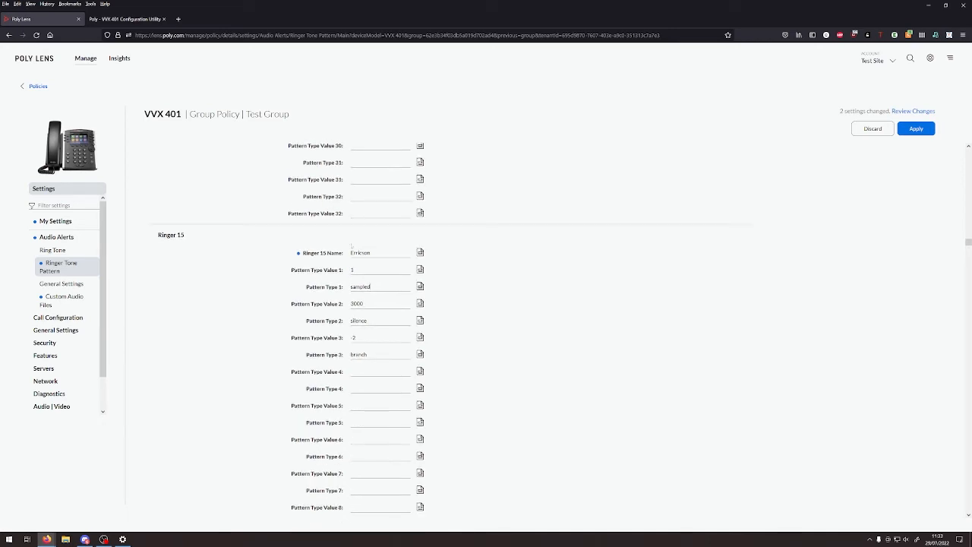
double_click(382, 302)
key(Tab)
key(shift+Tab)
key(Tab)
click(378, 322)
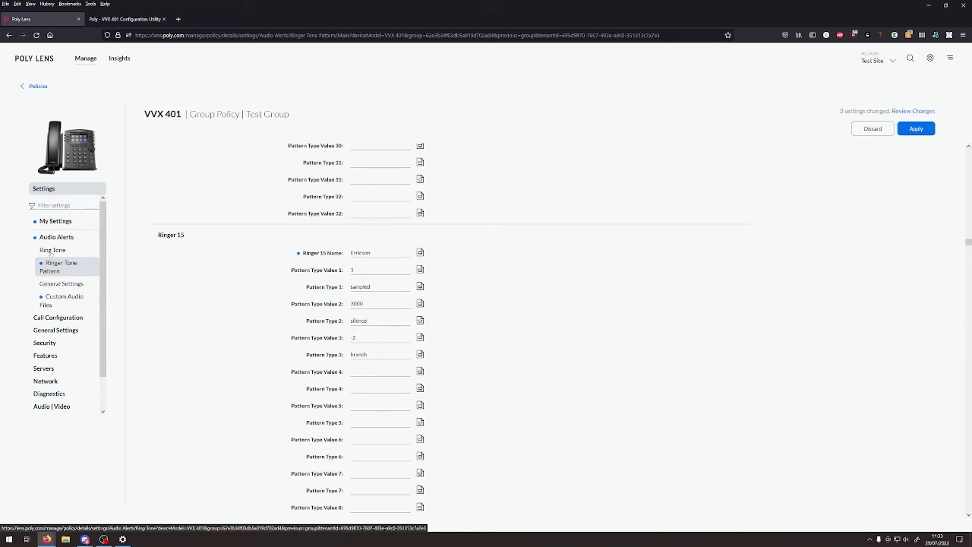
click(57, 289)
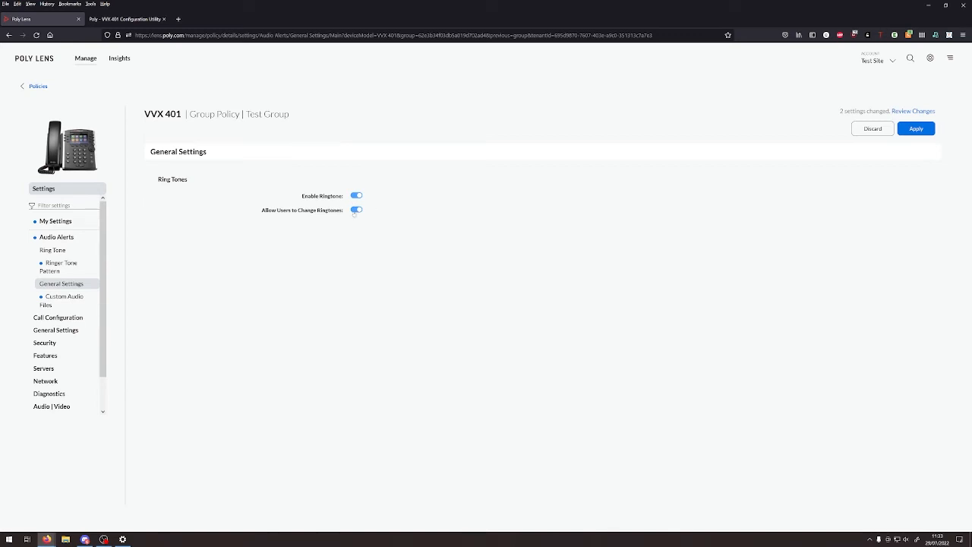
- Review the Ring Tone class dropdowns, leaving Auto Answer at ringer2, and apply the pending changes
click(48, 253)
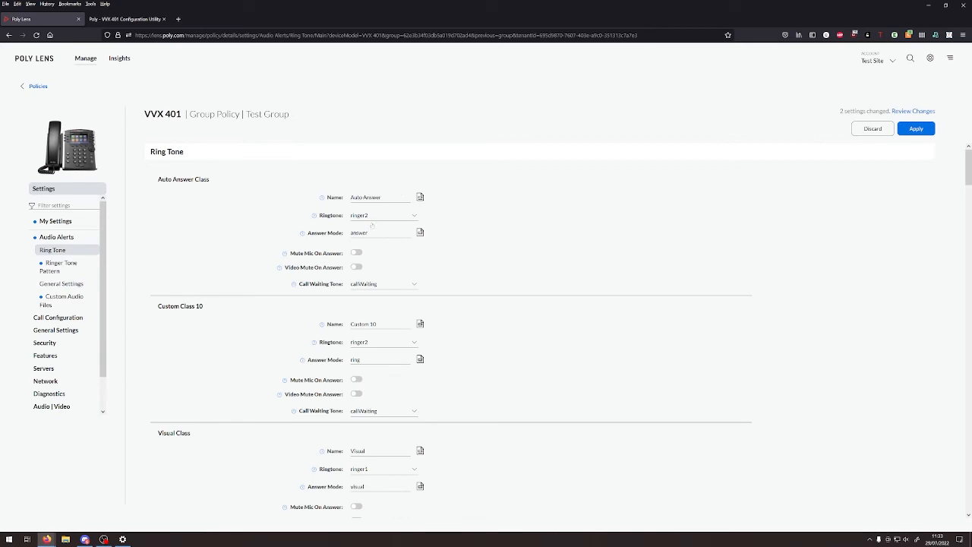
click(357, 215)
click(199, 201)
scroll(228, 220, down, 9)
scroll(246, 235, down, 10)
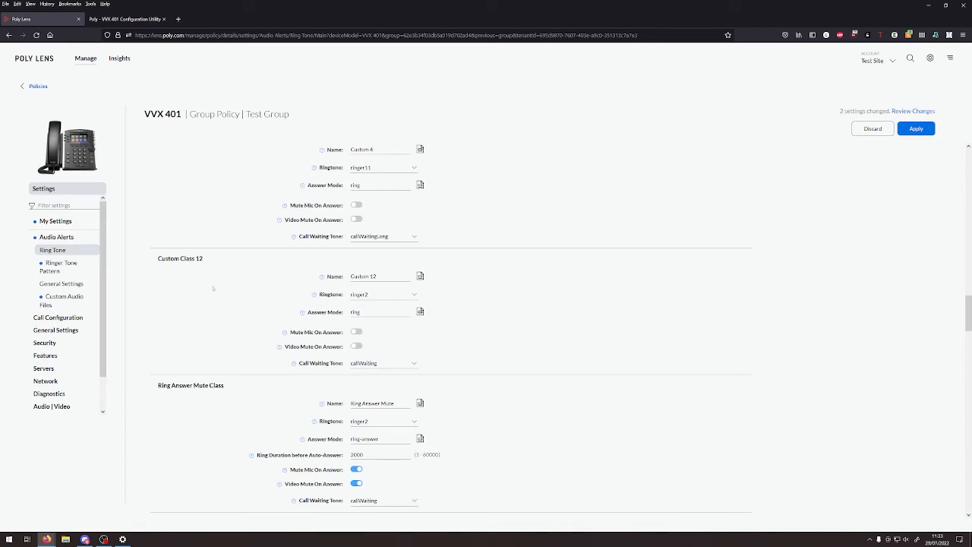
scroll(214, 287, down, 10)
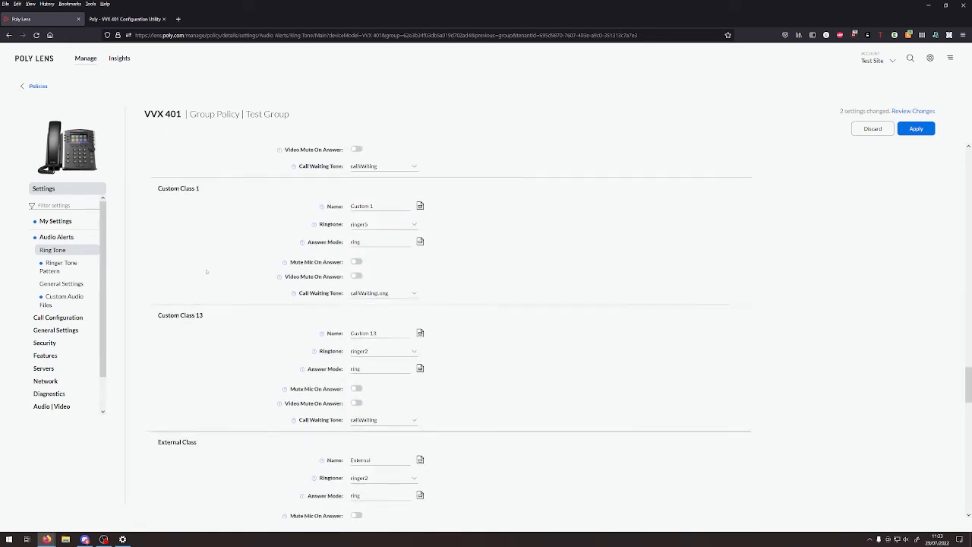
scroll(206, 272, down, 10)
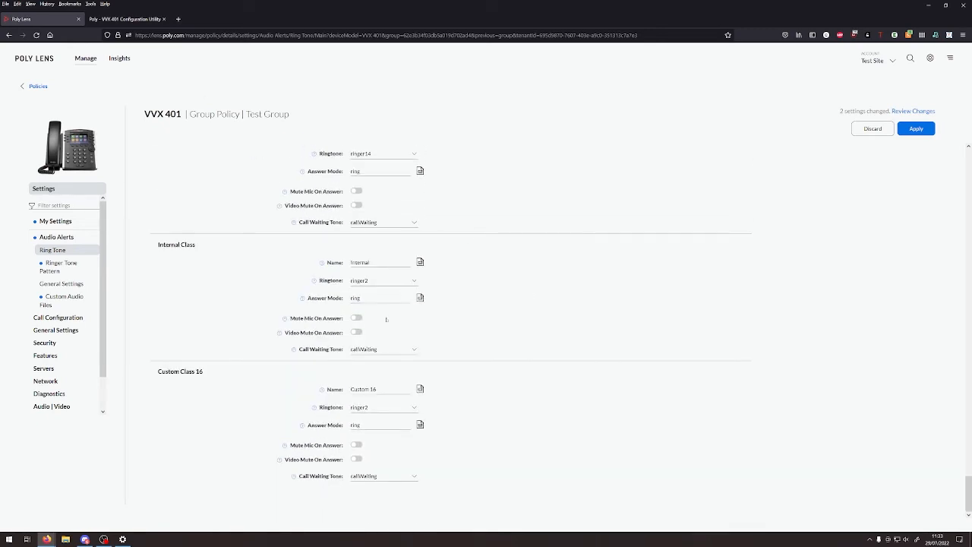
scroll(263, 381, up, 10)
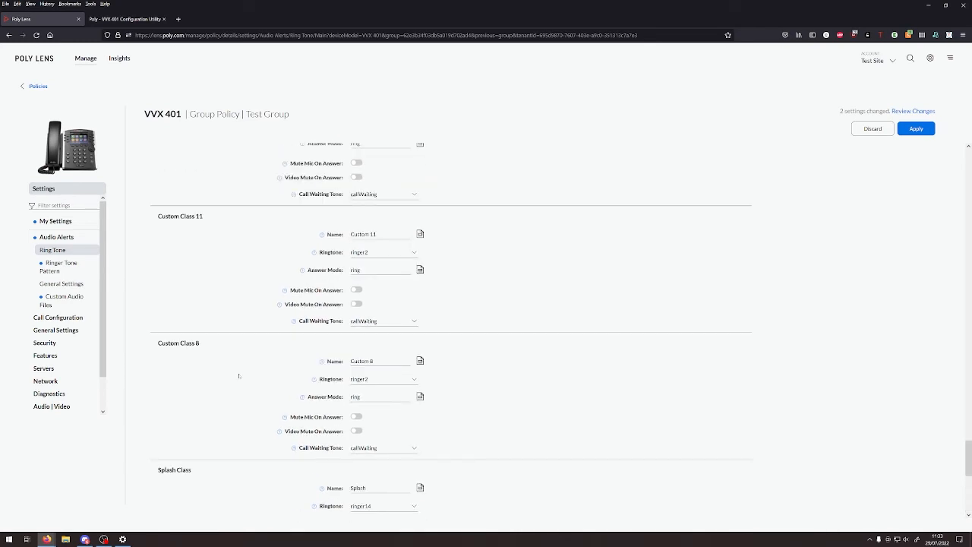
scroll(199, 375, up, 5)
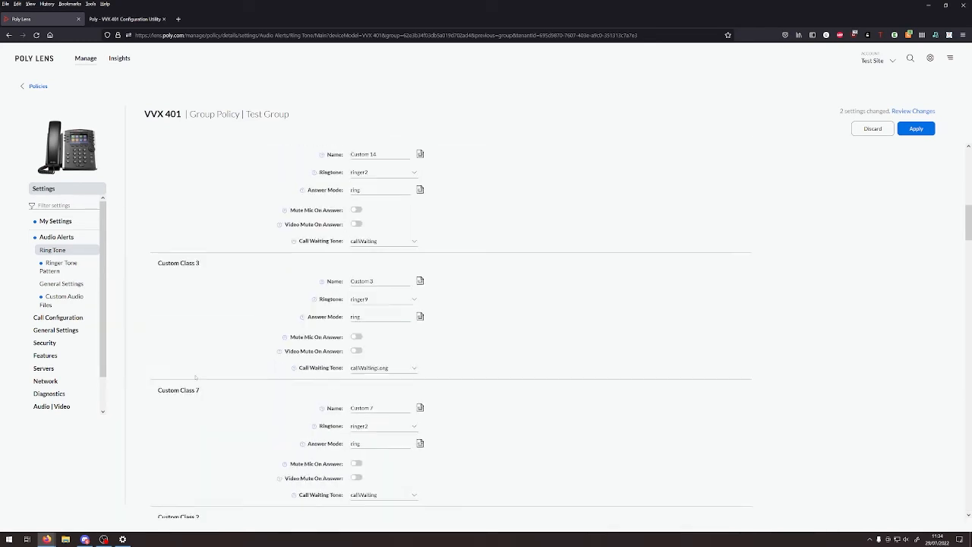
click(916, 129)
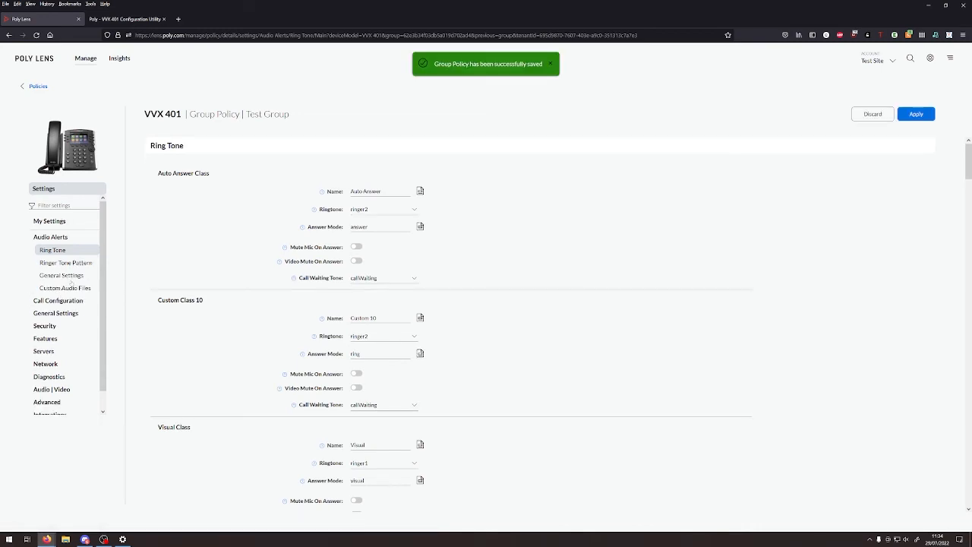
- Select Test Phone in the Test Group, reboot it and confirm the restart
click(92, 60)
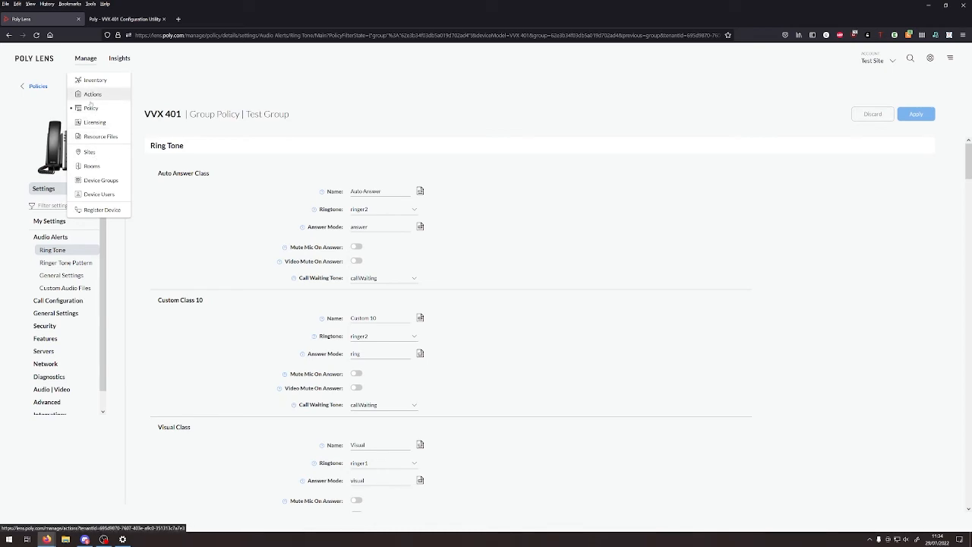
click(98, 180)
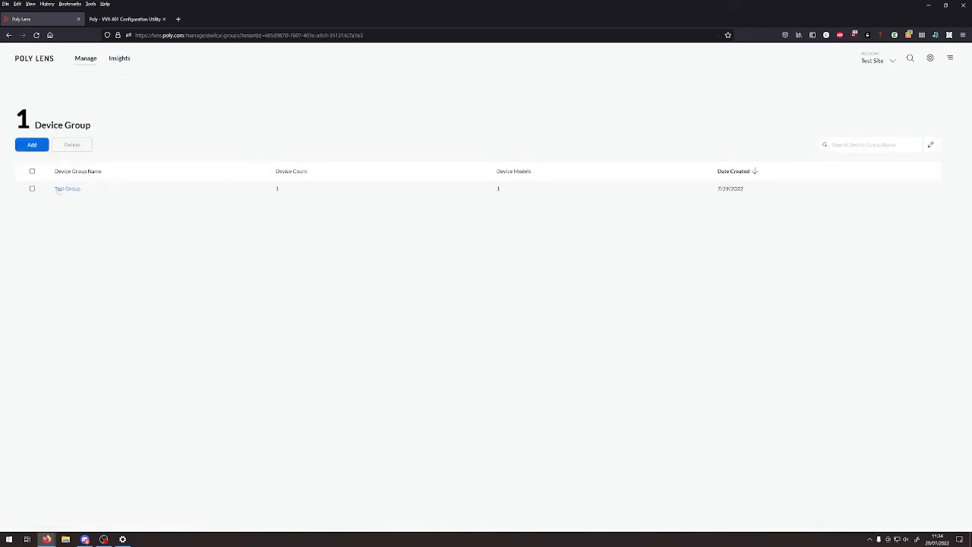
click(67, 188)
click(161, 205)
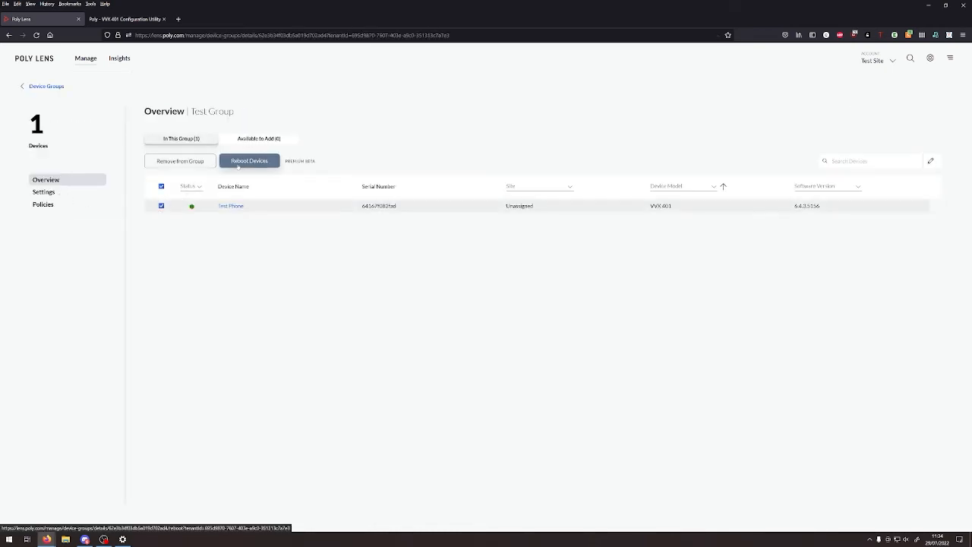
click(247, 161)
click(551, 324)
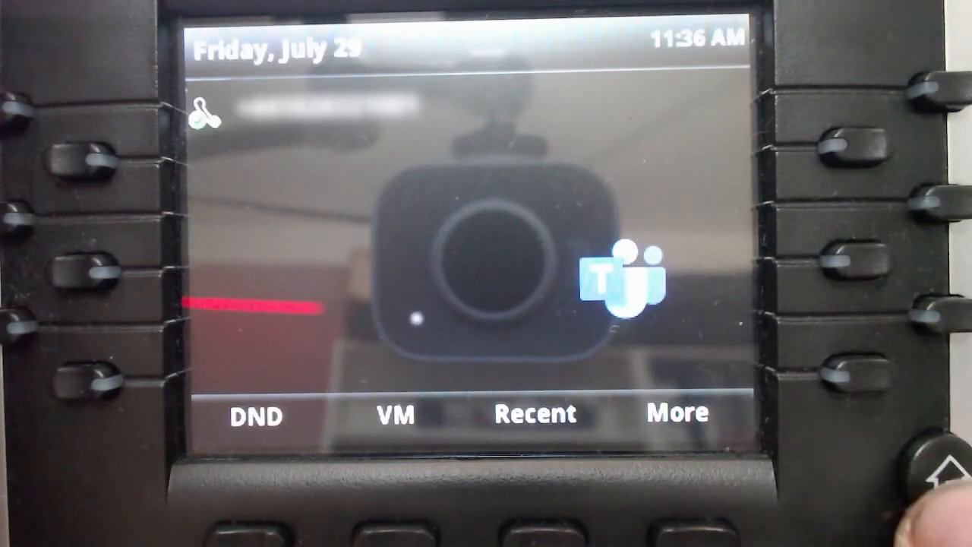
- Bring up the VVX 401 home menu and enter Settings
click(938, 474)
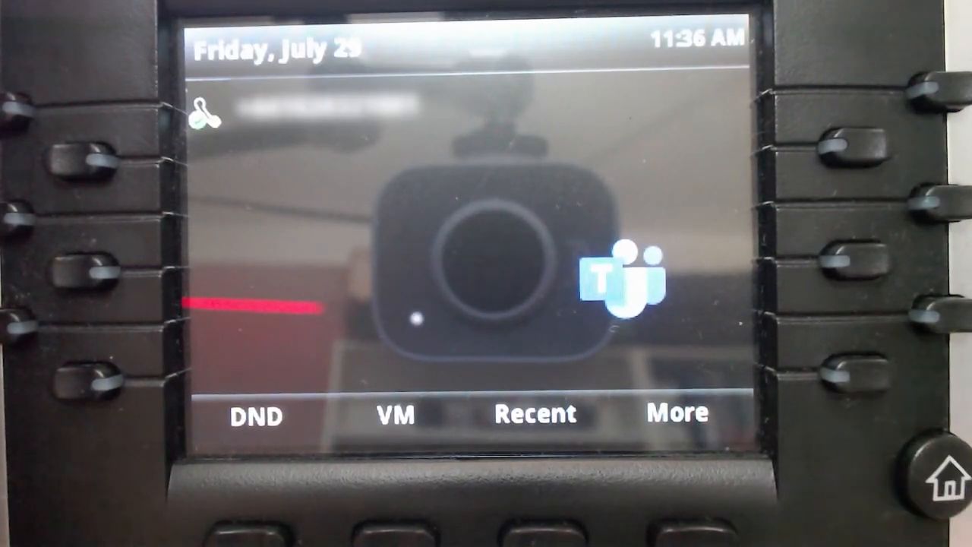
key(Down)
key(Right)
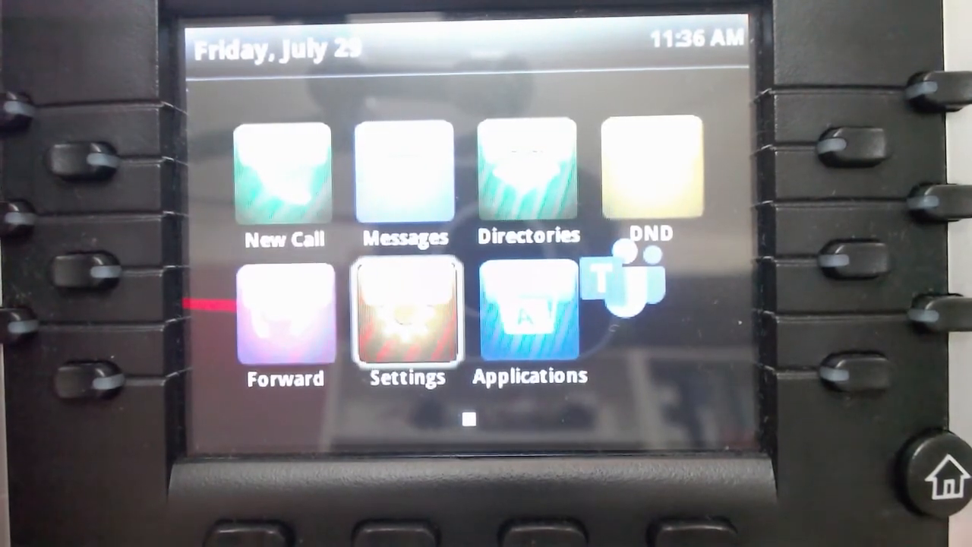
key(Return)
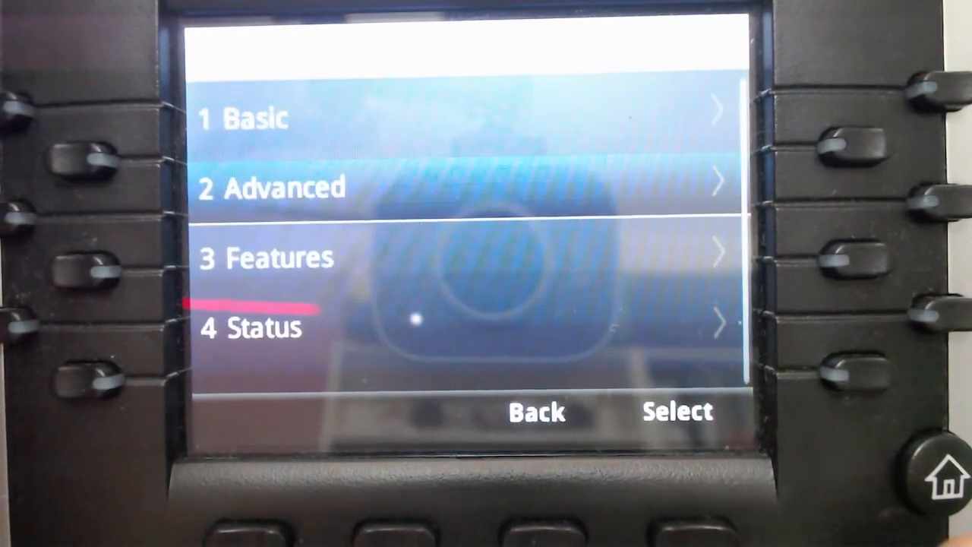
- Under Basic > Ring Type, choose 15 Erricson as the phone's ringtone
key(Return)
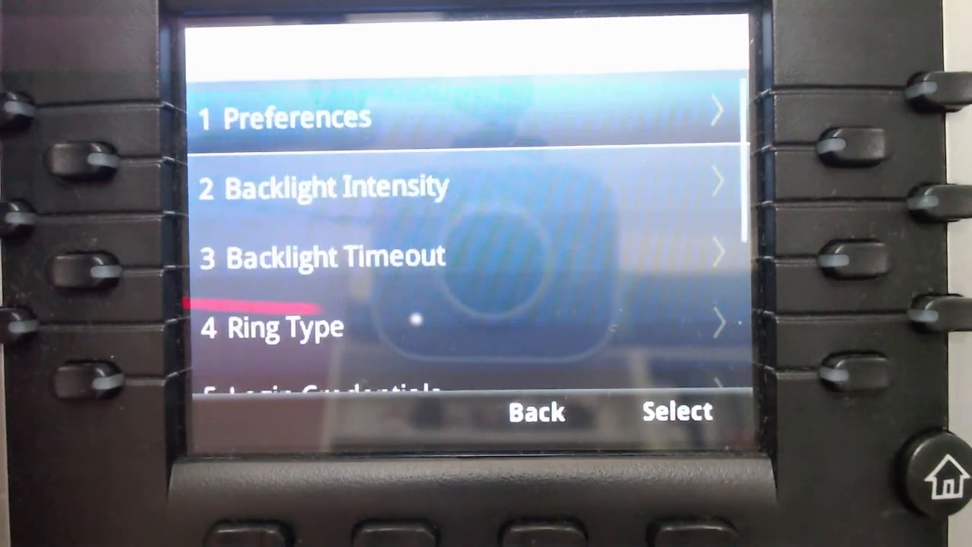
key(Down)
key(Down)
key(Down)
key(Return)
key(Down)
key(Down)
key(Down)
key(Down)
key(Down)
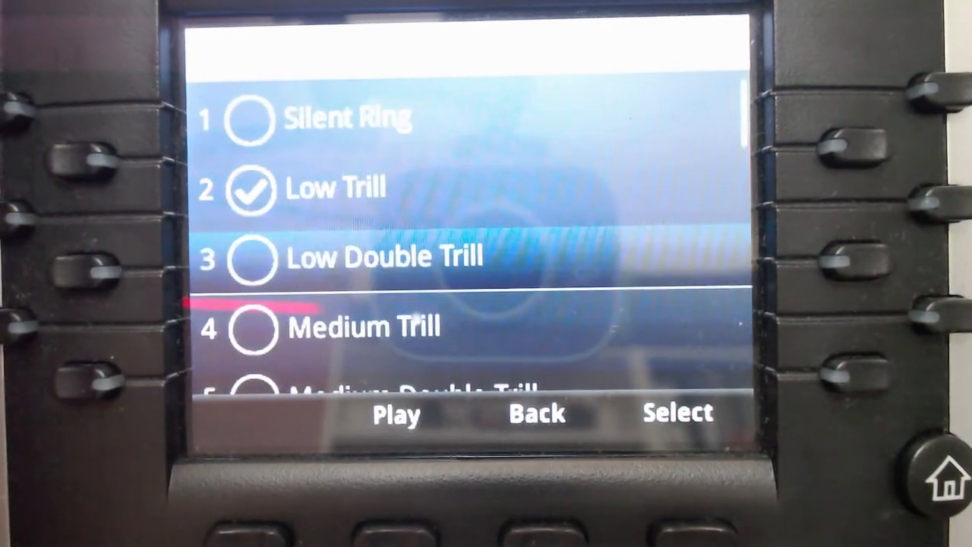
key(Down)
key(Down)
key(Down)
key(Down)
key(Down)
key(Down)
key(Down)
key(Down)
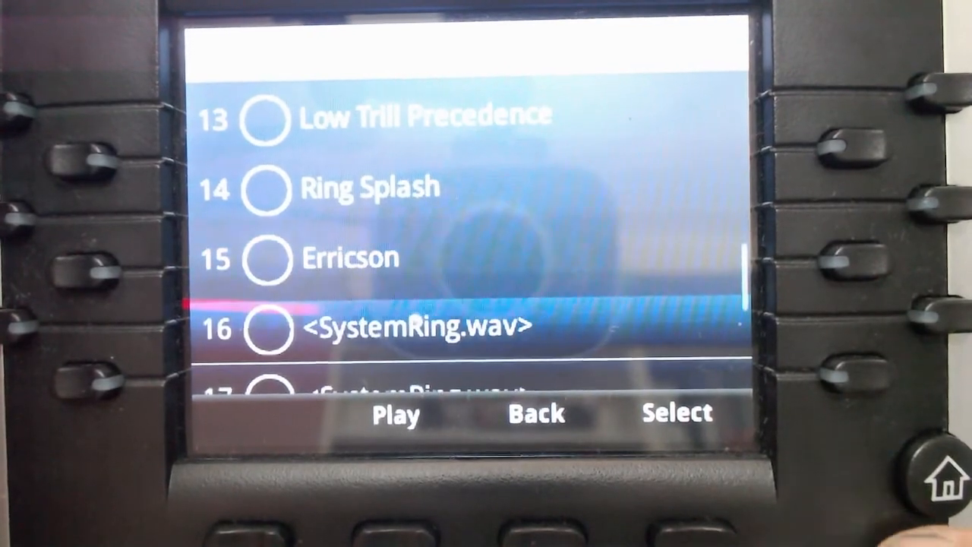
key(Return)
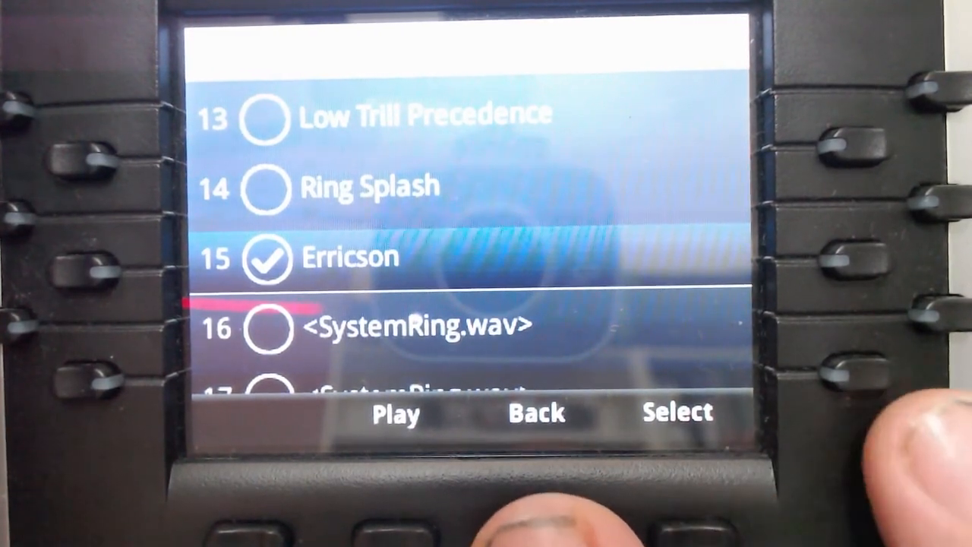
key(Home)
- Choose BroadSoft under Basic > Preferences > Themes, save, and accept the reboot
key(Return)
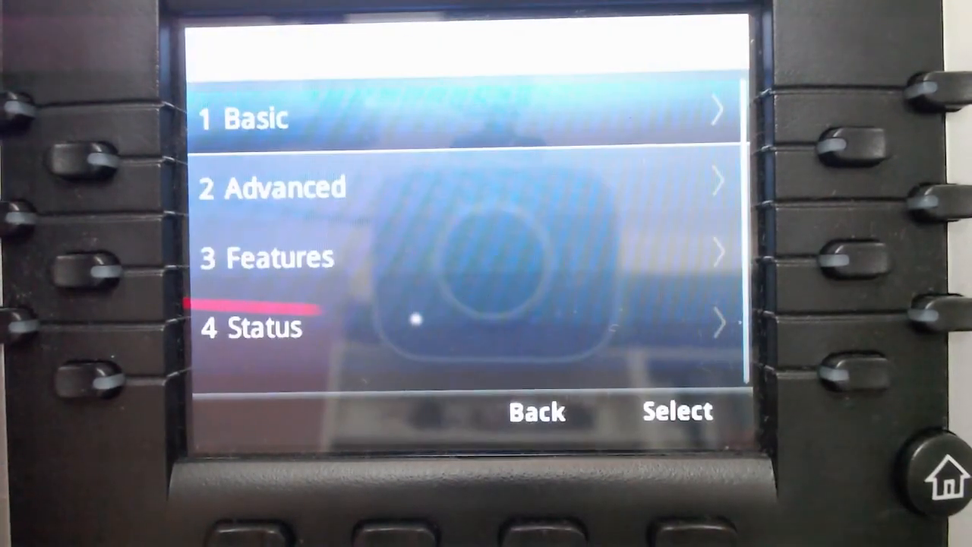
key(Return)
key(Down)
key(Down)
key(Down)
key(Down)
key(Down)
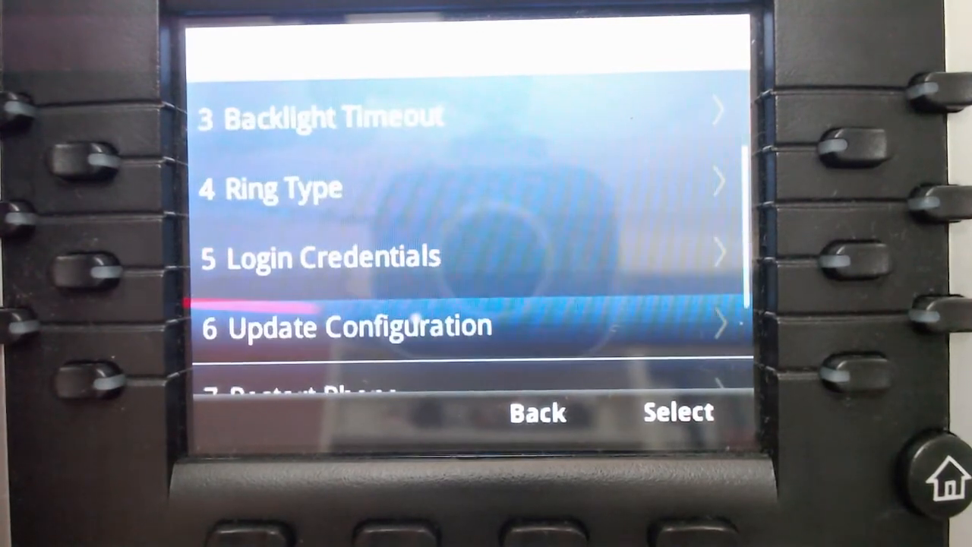
key(Down)
key(Down)
key(Down)
key(Down)
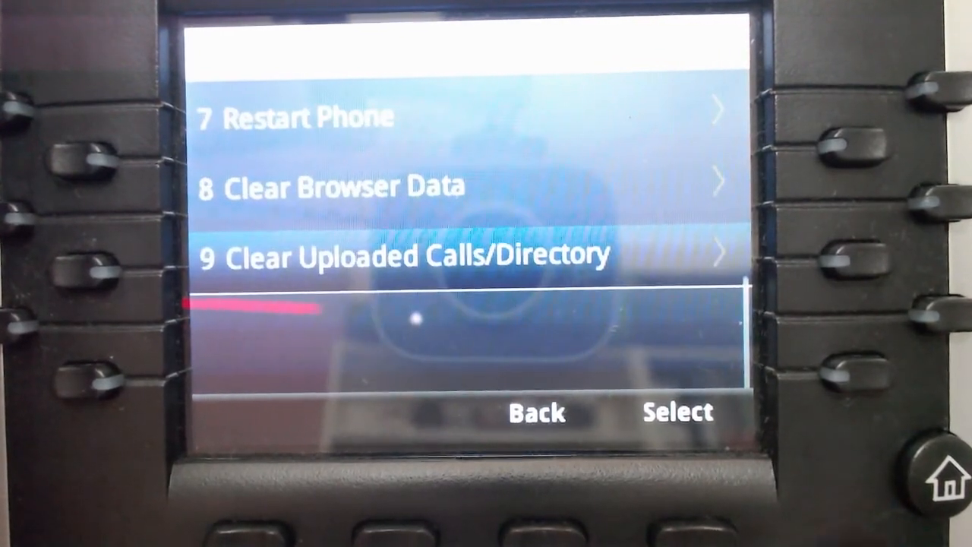
key(Up)
key(Up)
key(Up)
key(Up)
key(Up)
key(Up)
key(Up)
key(Up)
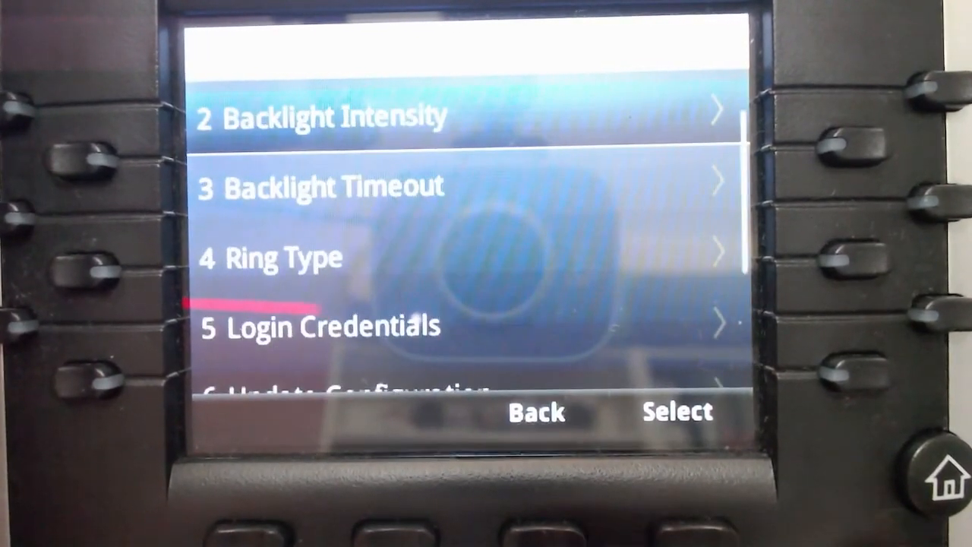
key(Up)
key(Return)
key(Down)
key(Down)
key(Down)
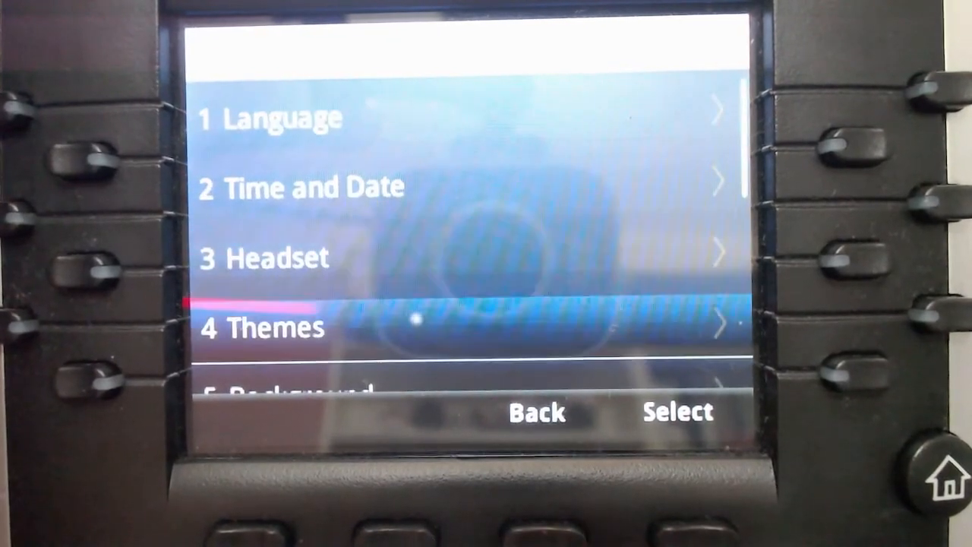
key(Return)
key(Down)
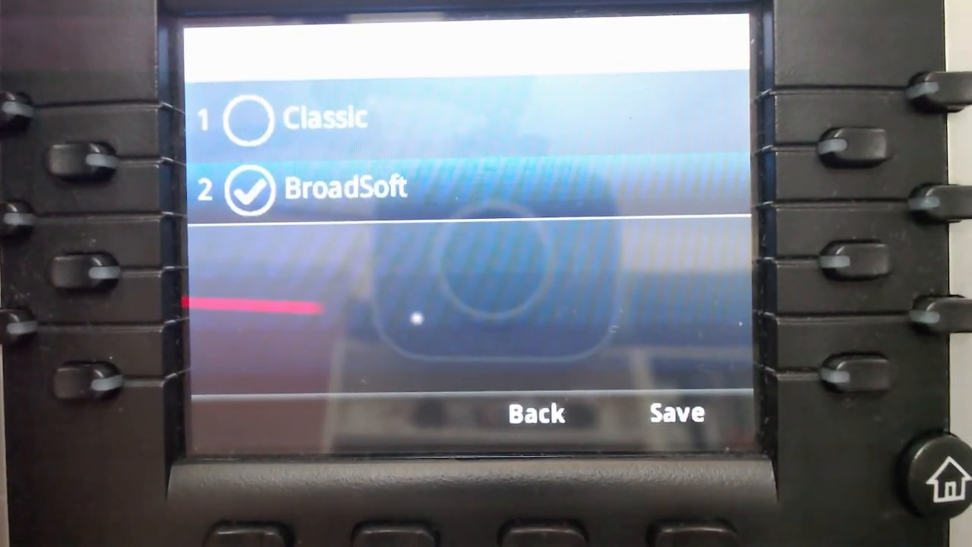
key(Return)
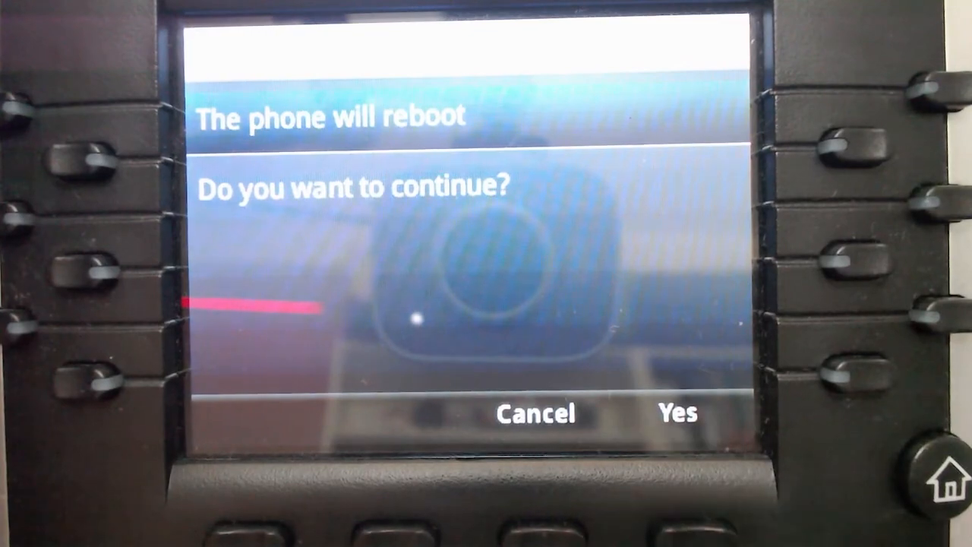
key(Return)
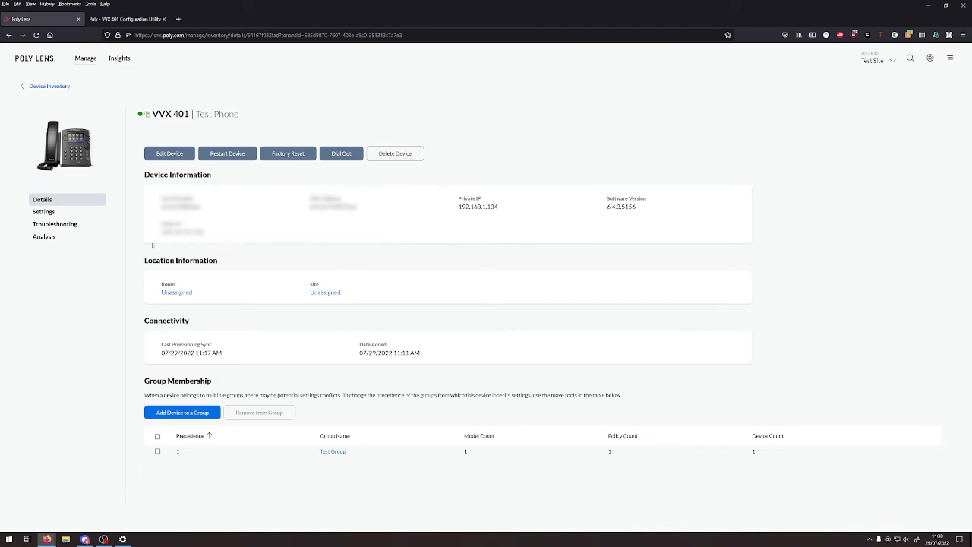
- Open Features > Custom Softkeys to show the DND softkey with action $FDoNotDisturb$
click(38, 213)
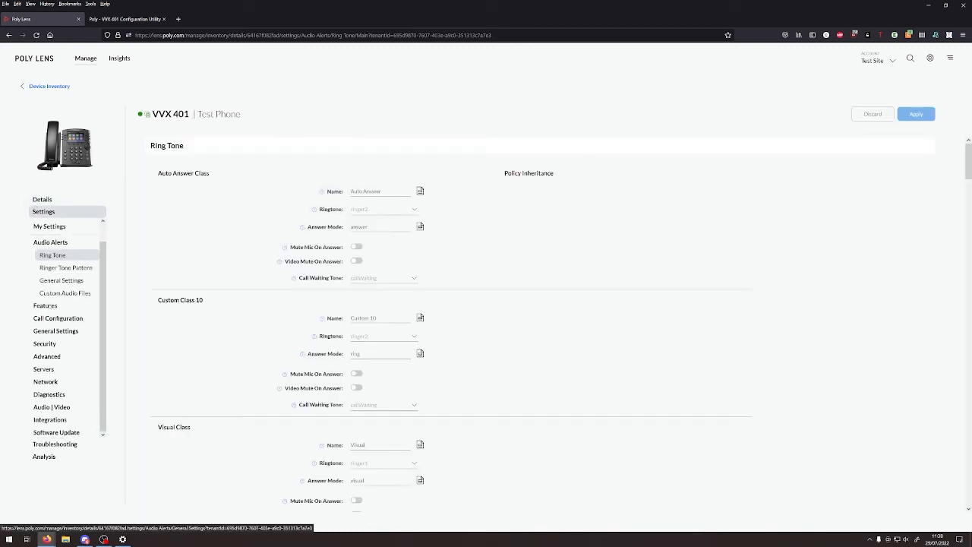
scroll(277, 201, down, 2)
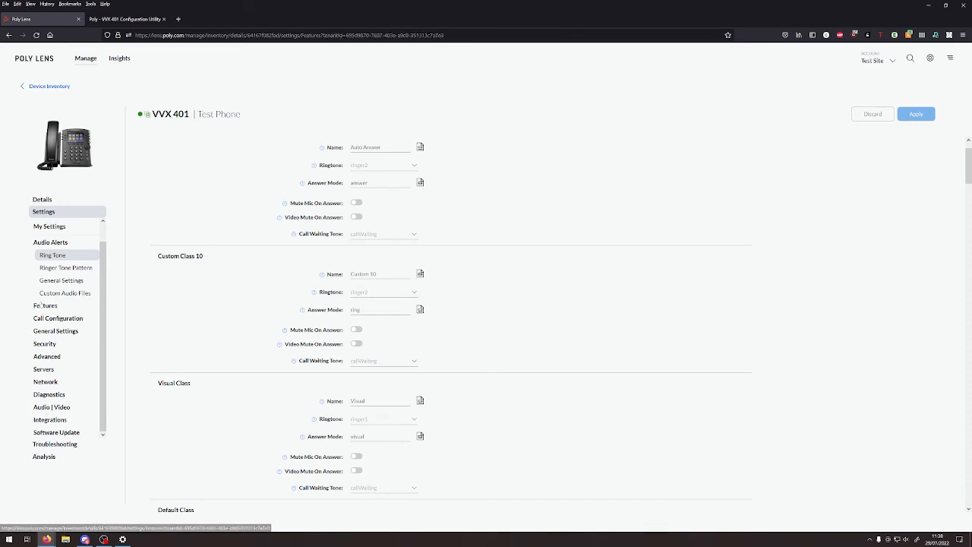
click(44, 304)
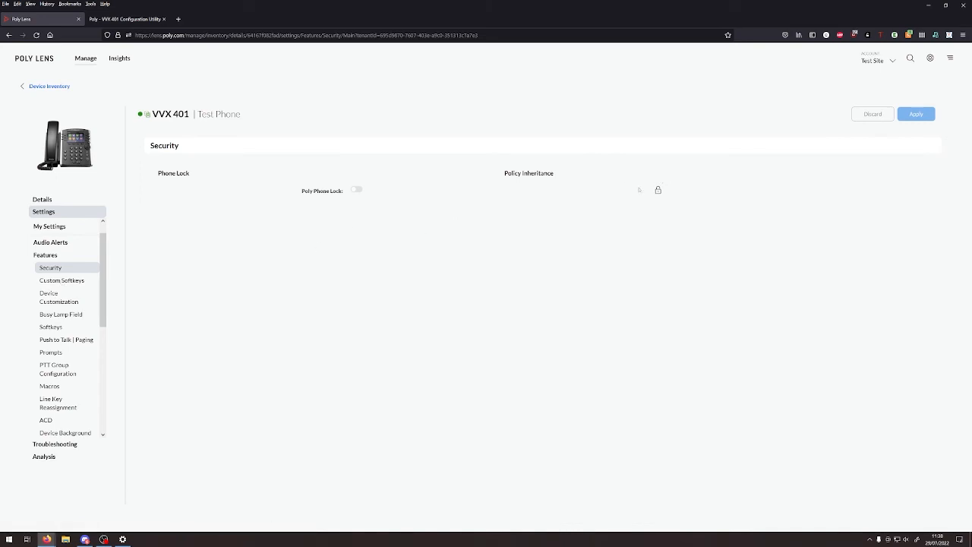
click(47, 281)
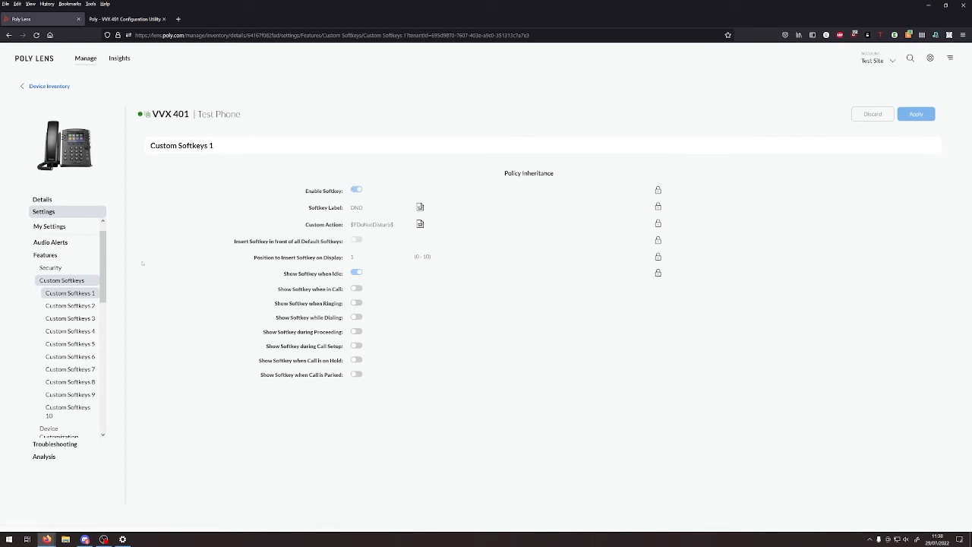
- Clear an accidental text selection and open the Device Customization settings
scroll(100, 258, up, 1)
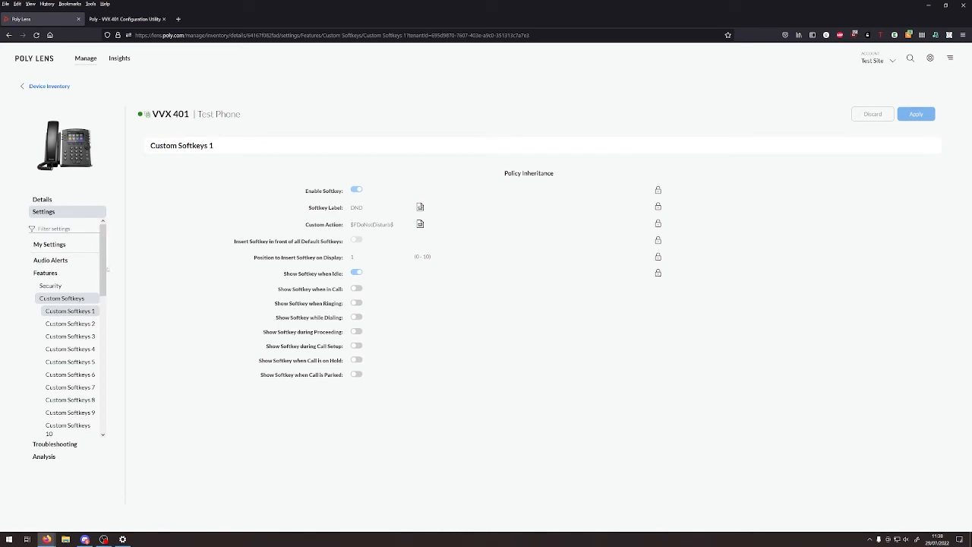
drag(109, 283, 65, 284)
click(288, 264)
scroll(52, 328, down, 3)
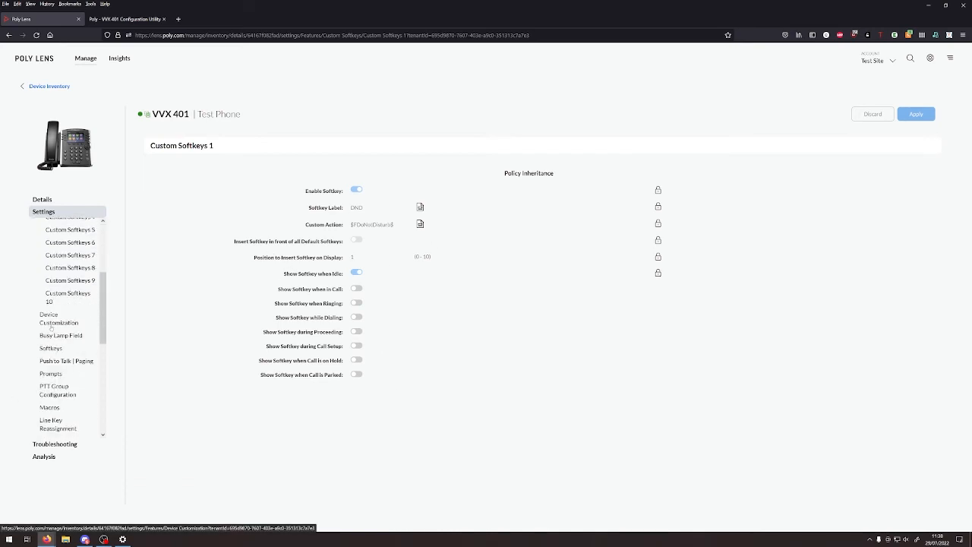
click(51, 326)
- Open Device Background Images and inspect the full custom background image URL
scroll(51, 327, down, 3)
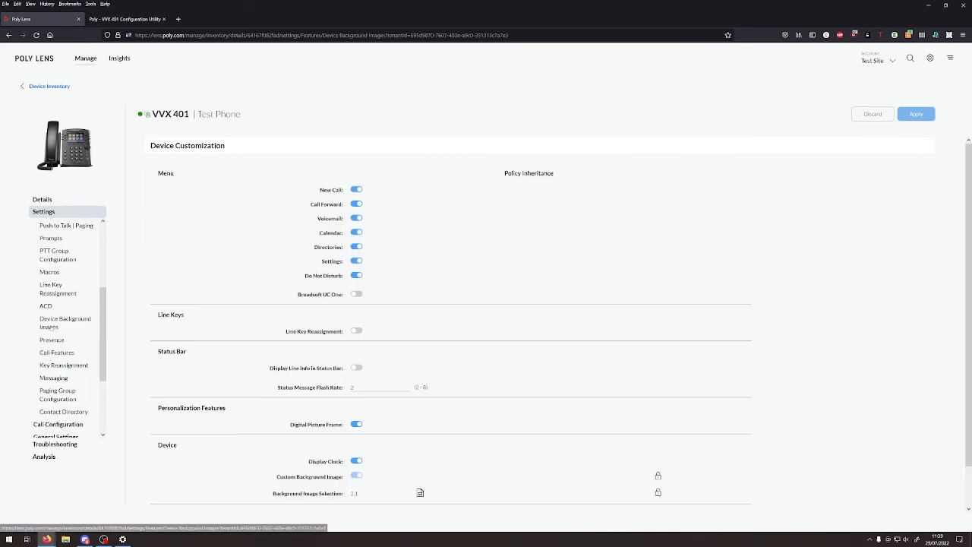
click(51, 323)
click(363, 192)
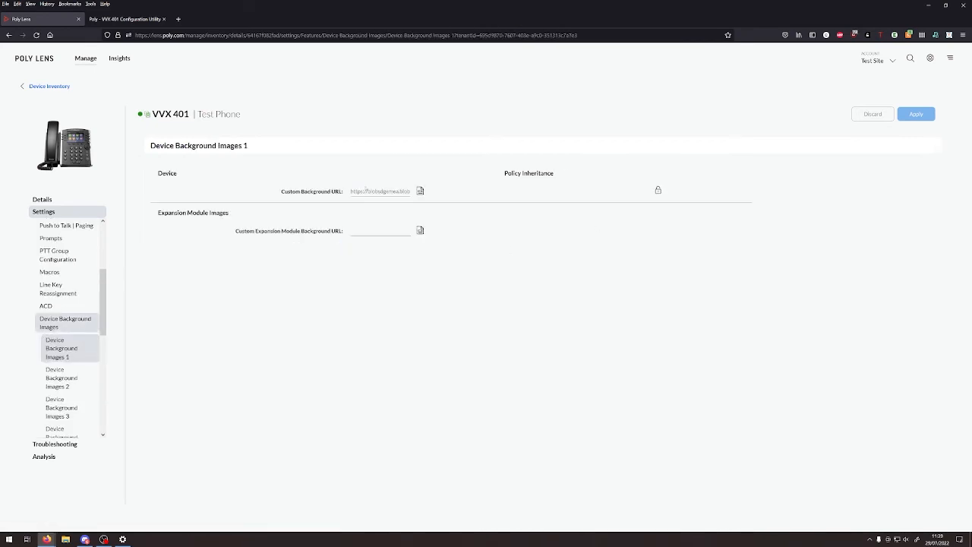
drag(363, 191, 484, 195)
click(468, 195)
- Go to Features security settings, then open the Microsoft Teams integration page
scroll(52, 291, up, 5)
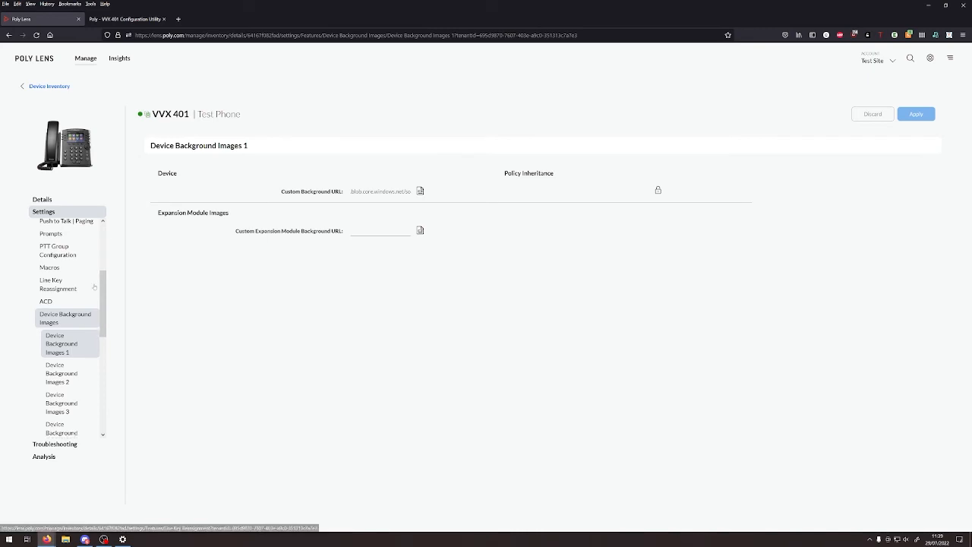
click(51, 288)
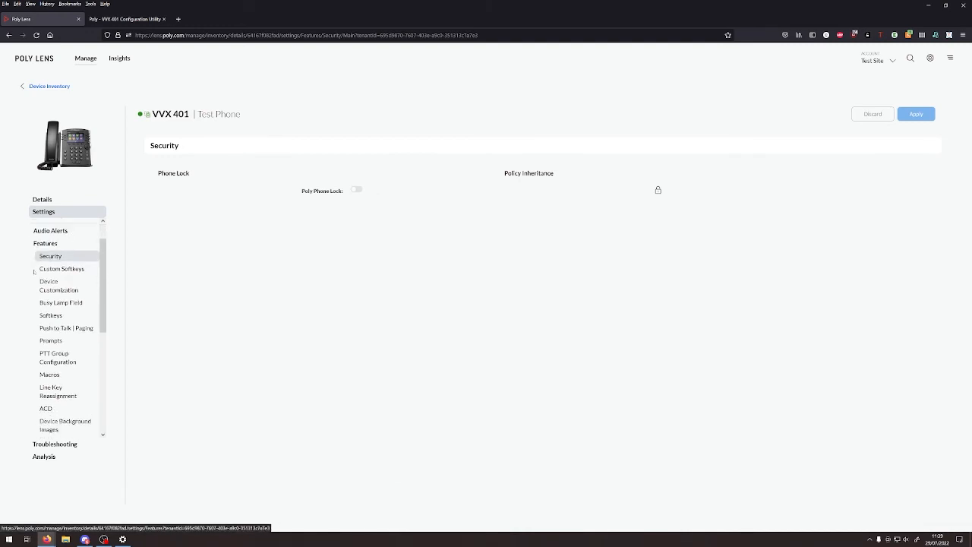
scroll(50, 379, down, 5)
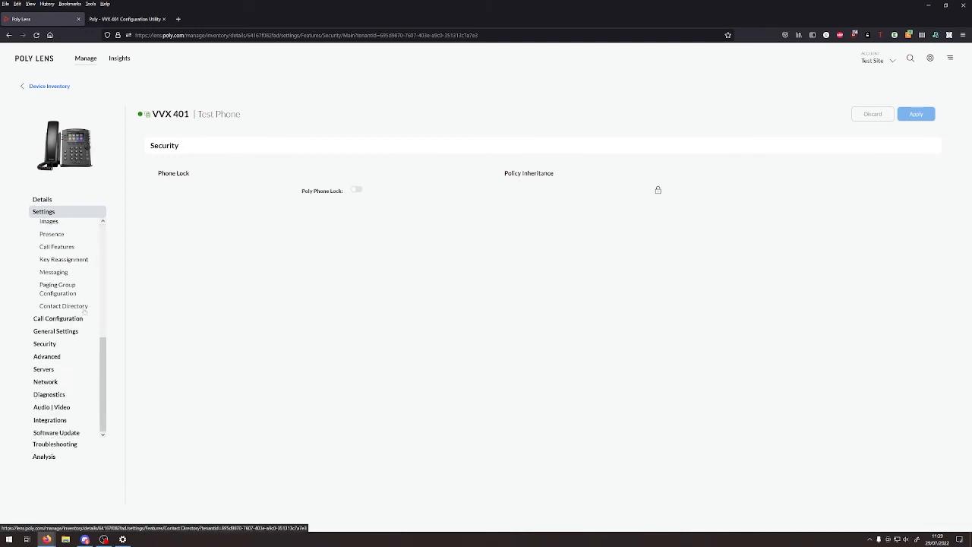
click(50, 419)
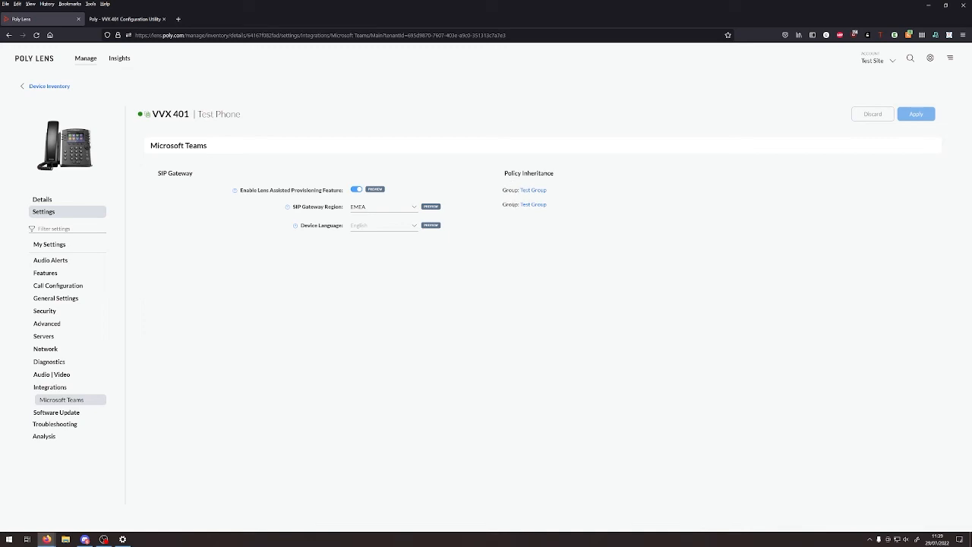
- Reopen Features > Custom Softkeys 1 to review the DND softkey entries
click(50, 277)
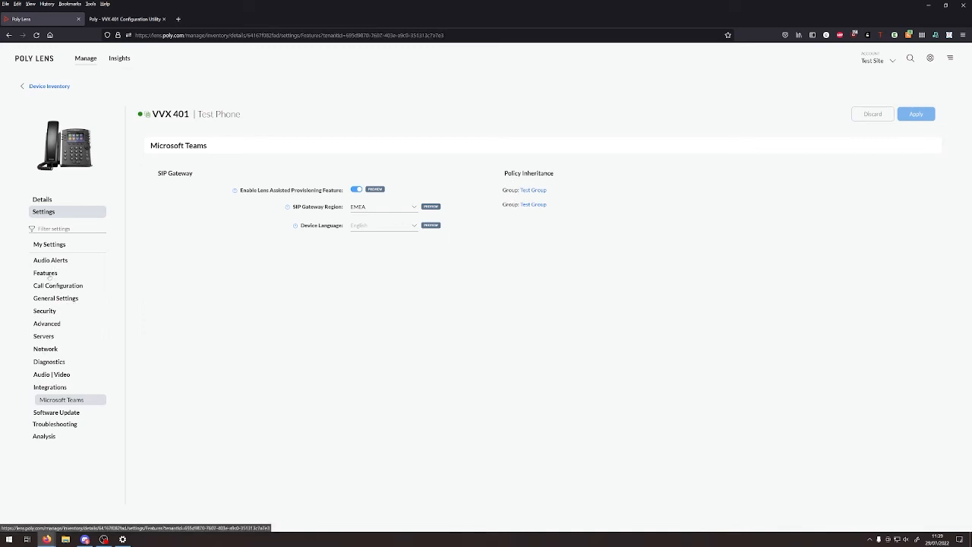
click(57, 303)
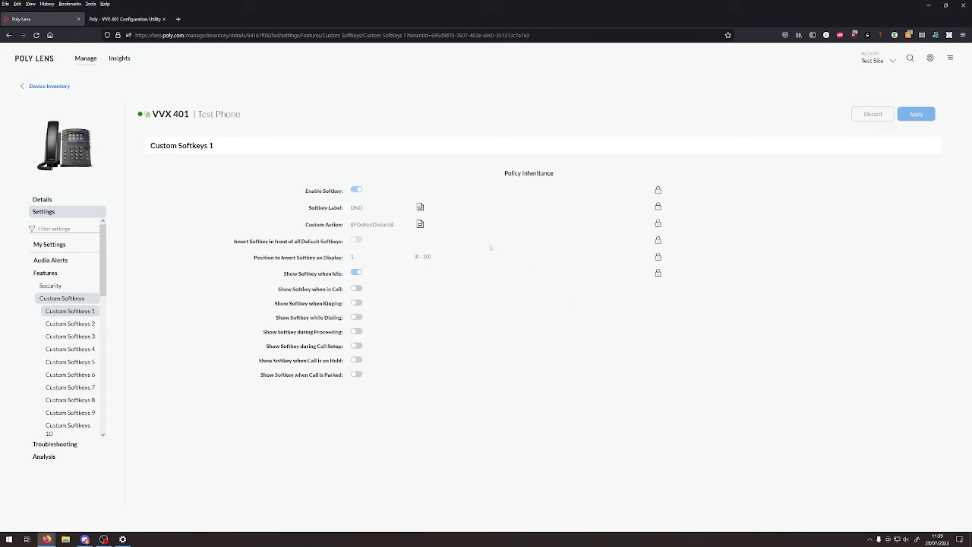
scroll(59, 314, down, 3)
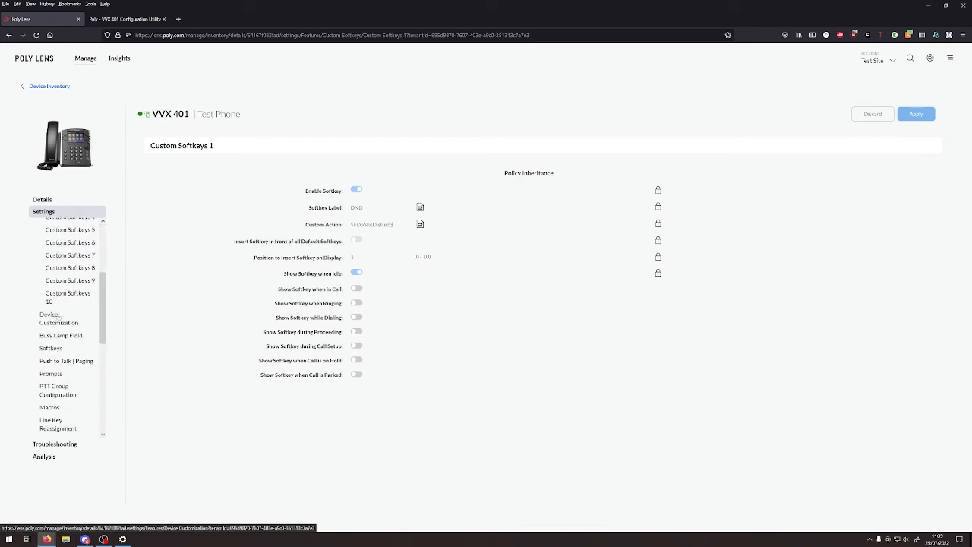
scroll(59, 314, down, 1)
scroll(59, 317, up, 5)
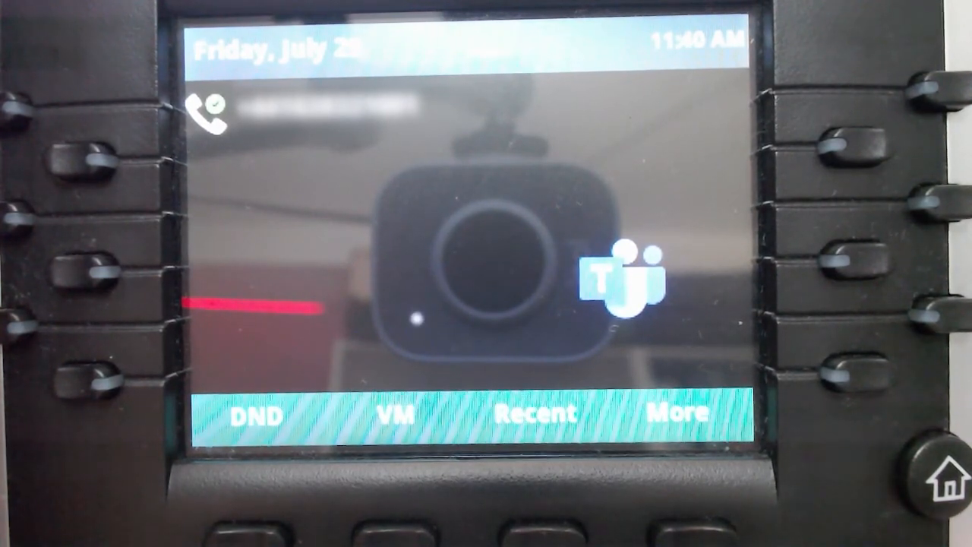
click(692, 534)
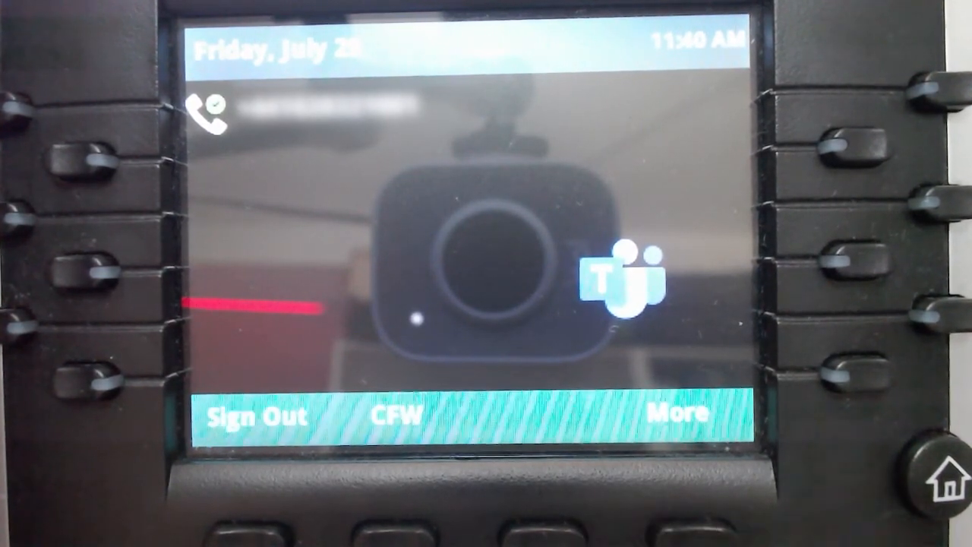
click(692, 534)
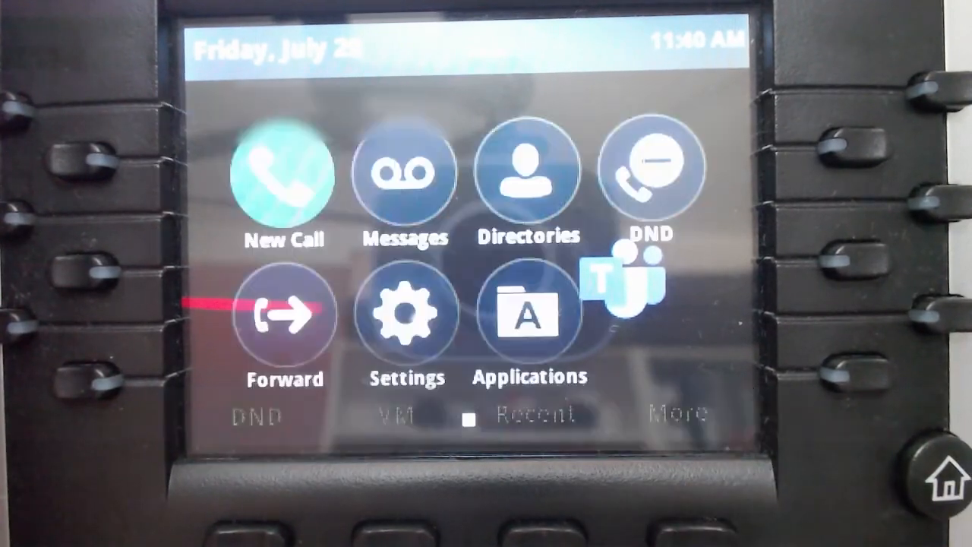
key(Right)
key(Return)
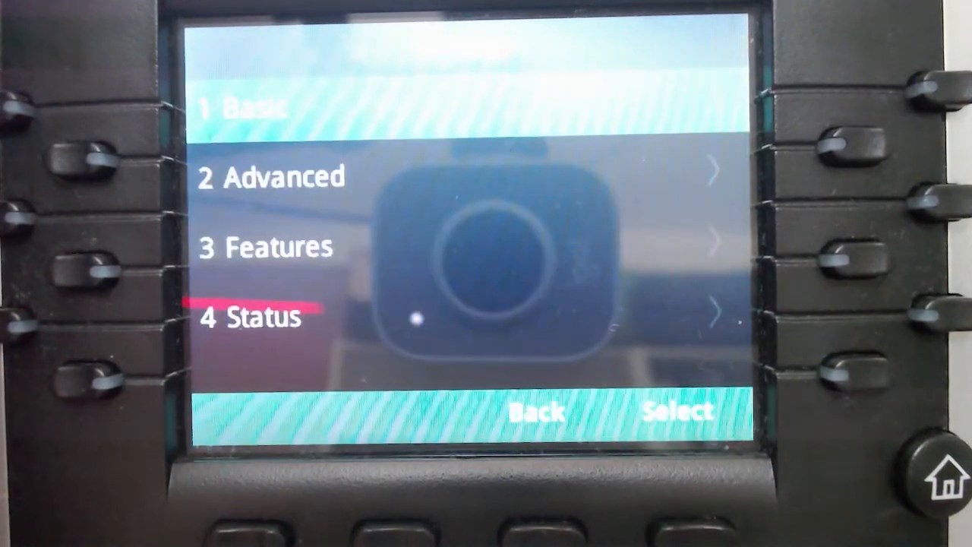
key(Up)
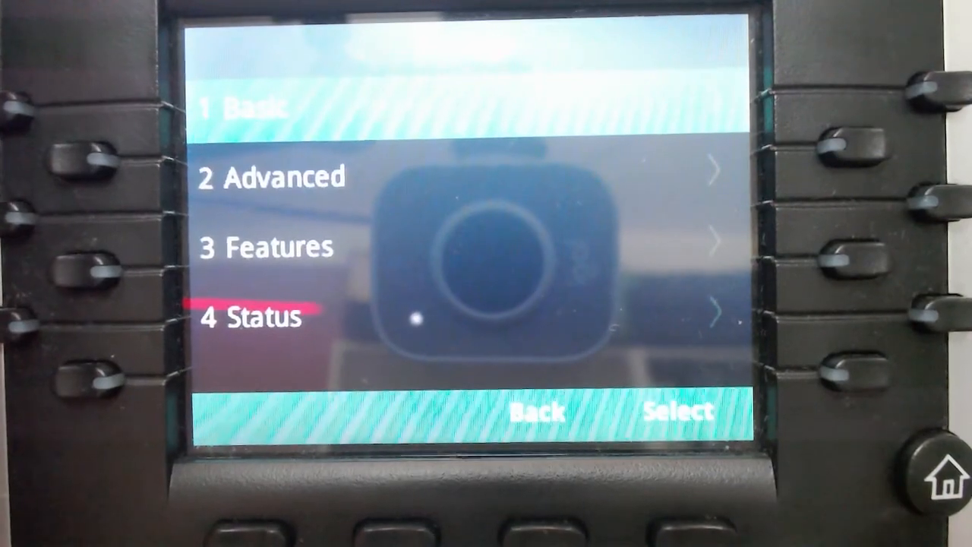
key(Return)
key(Down)
key(Down)
key(Return)
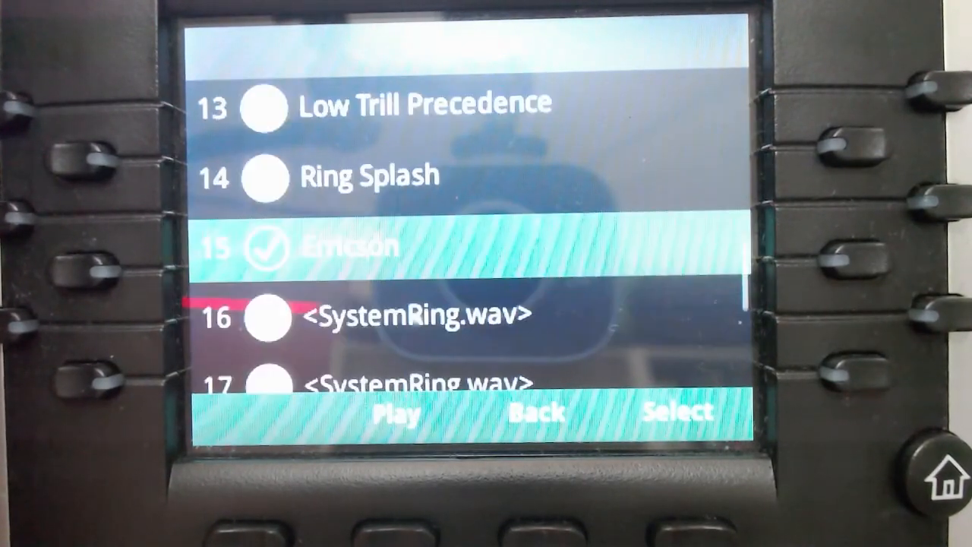
key(Down)
key(Up)
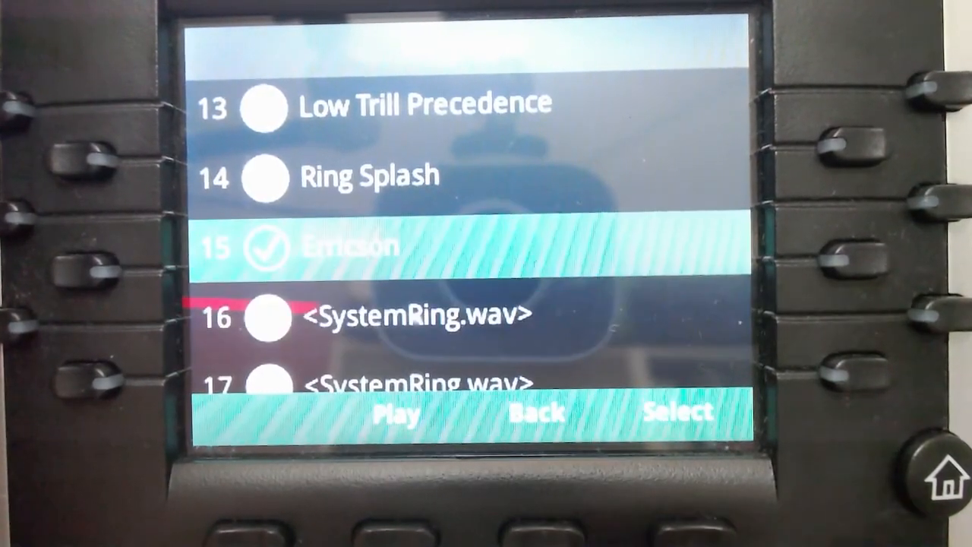
key(Home)
key(Home)
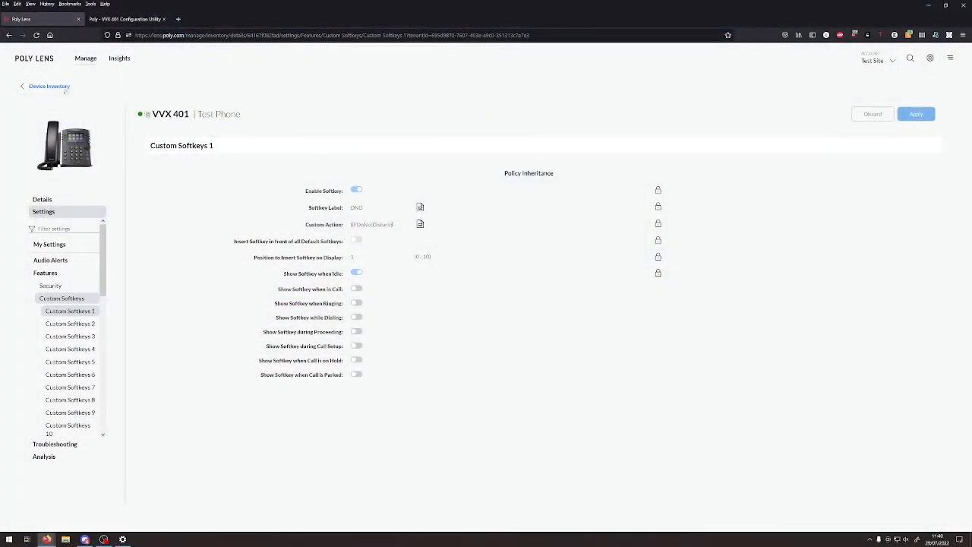
- Return to Device Inventory, listing the Test Phone (VVX 401, software 6.4.3.5156)
click(47, 87)
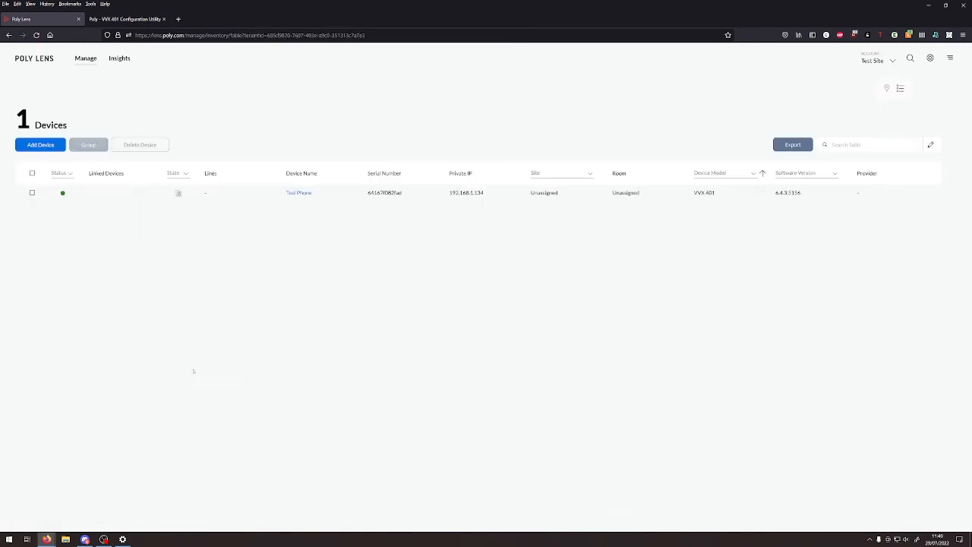